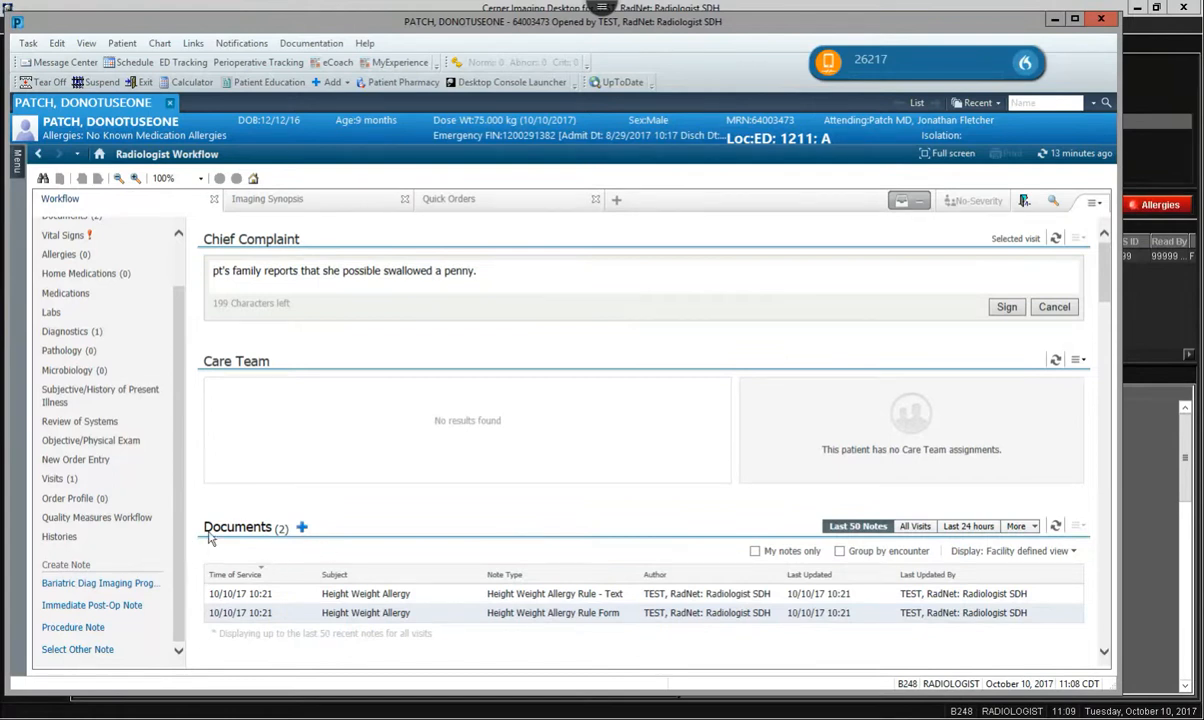
Start a new note of another kind for the open patient chart and set its type to History and Physical.
left_click_drag(180, 551, 185, 408)
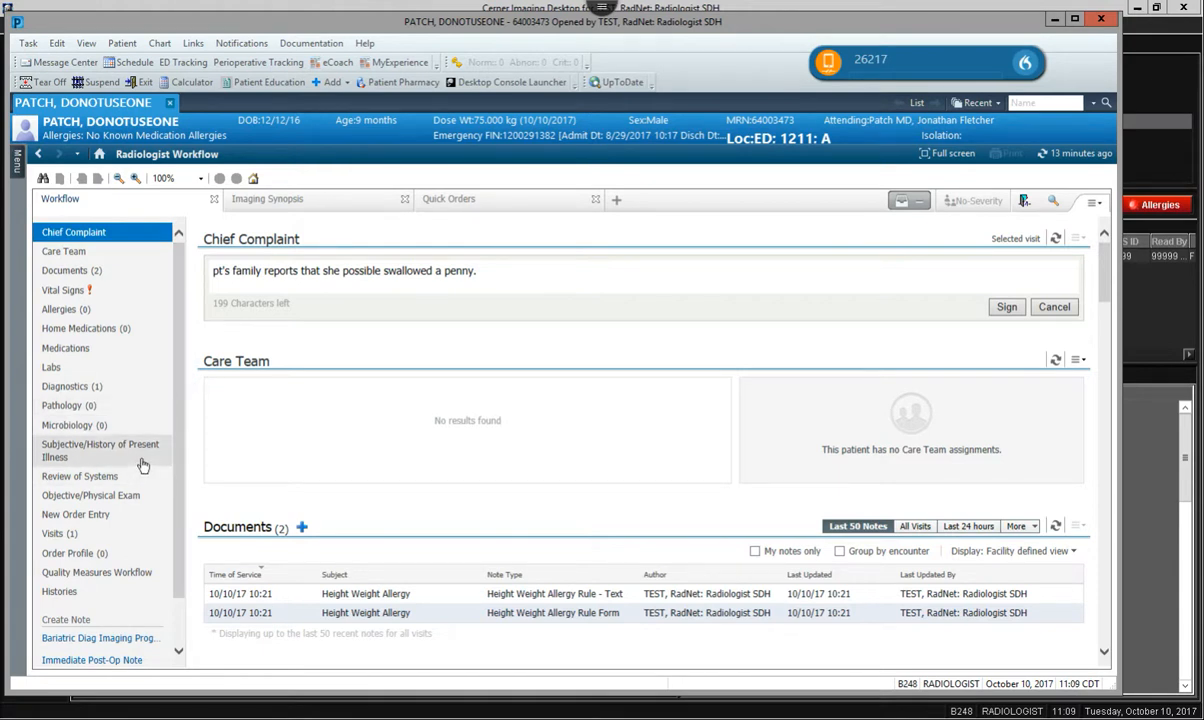
left_click_drag(181, 404, 177, 478)
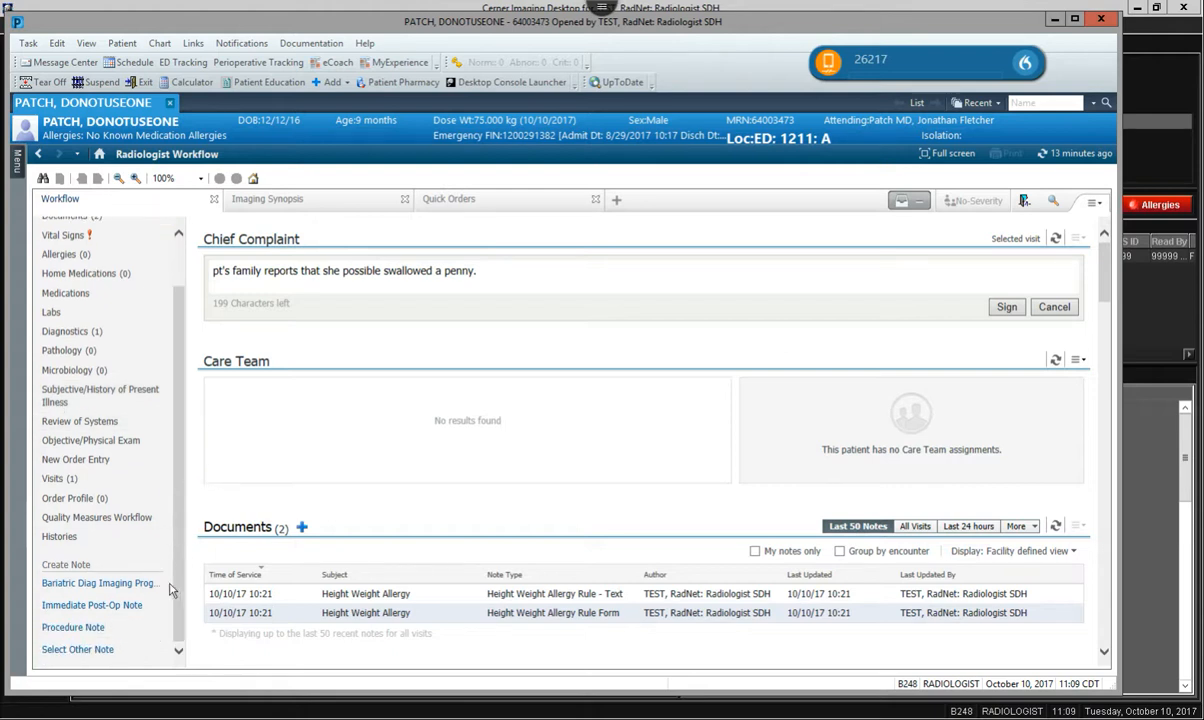
left_click(93, 651)
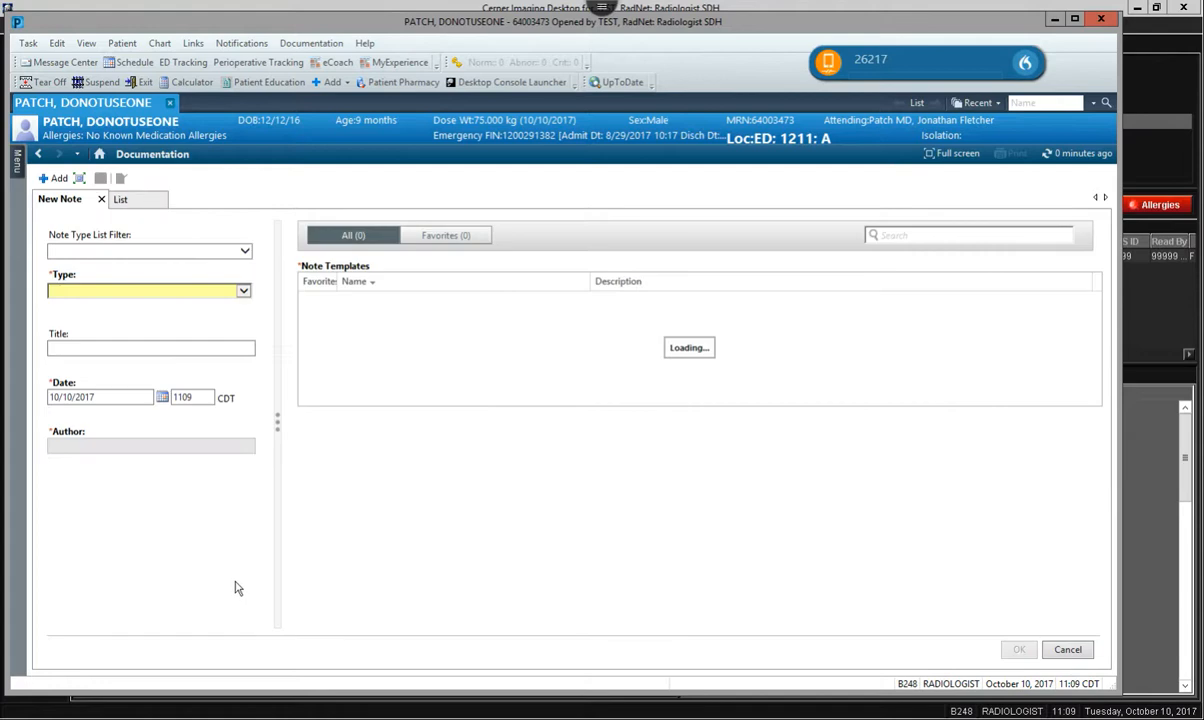
left_click(242, 290)
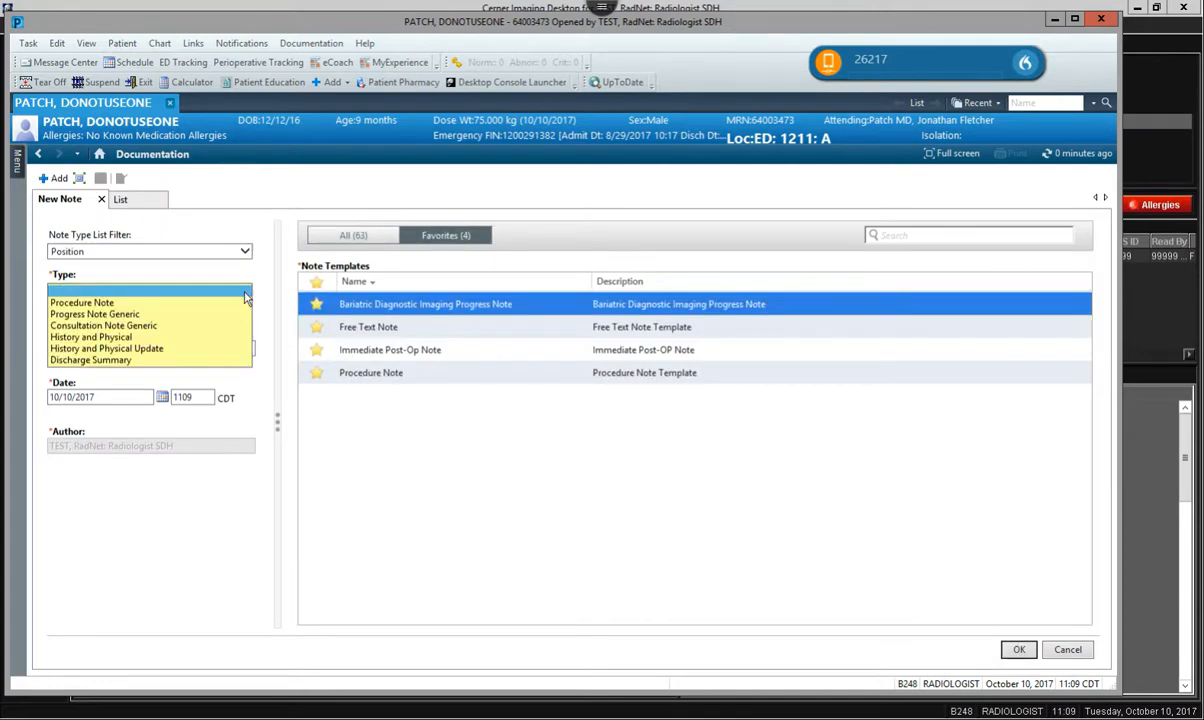
left_click(130, 339)
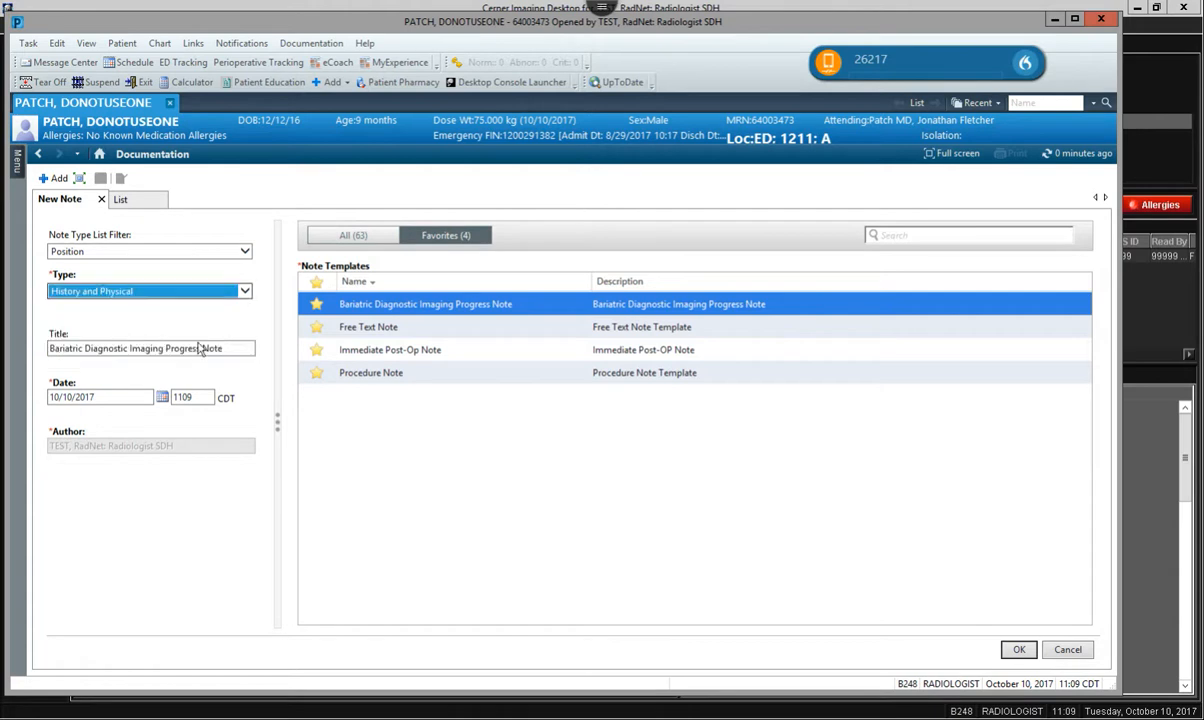
Search all note templates for "history" and mark the Admission H&P template as a favorite.
left_click(355, 236)
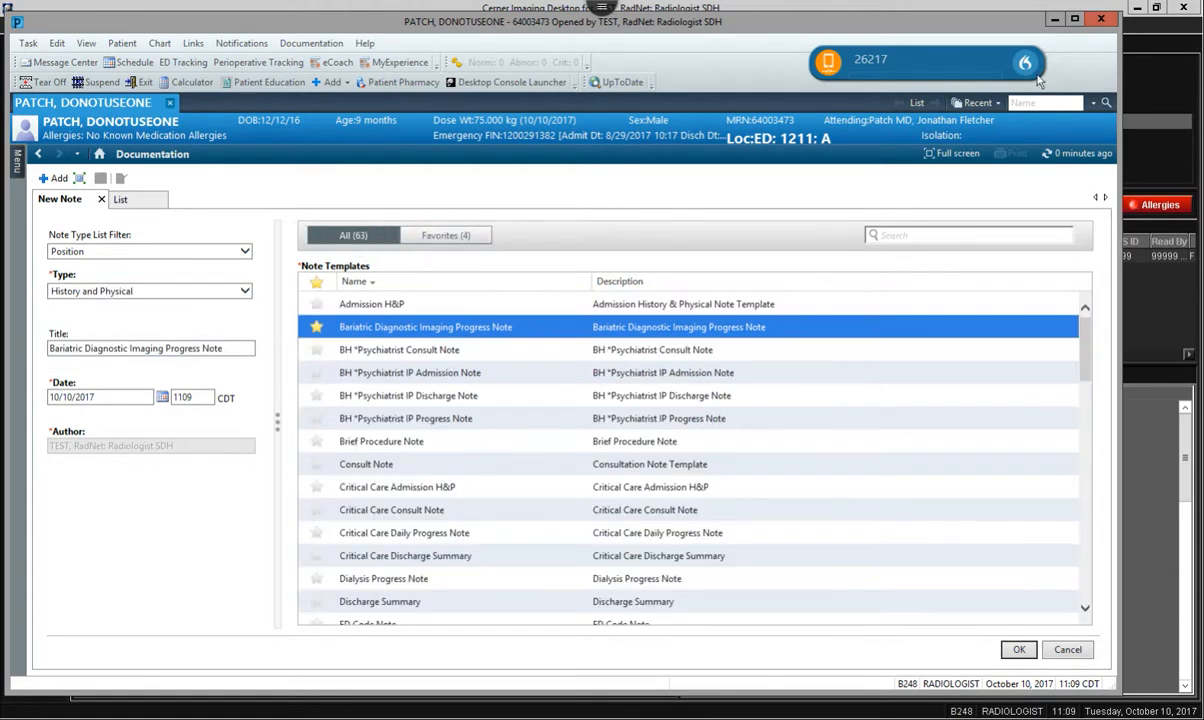
left_click(915, 235)
type("history")
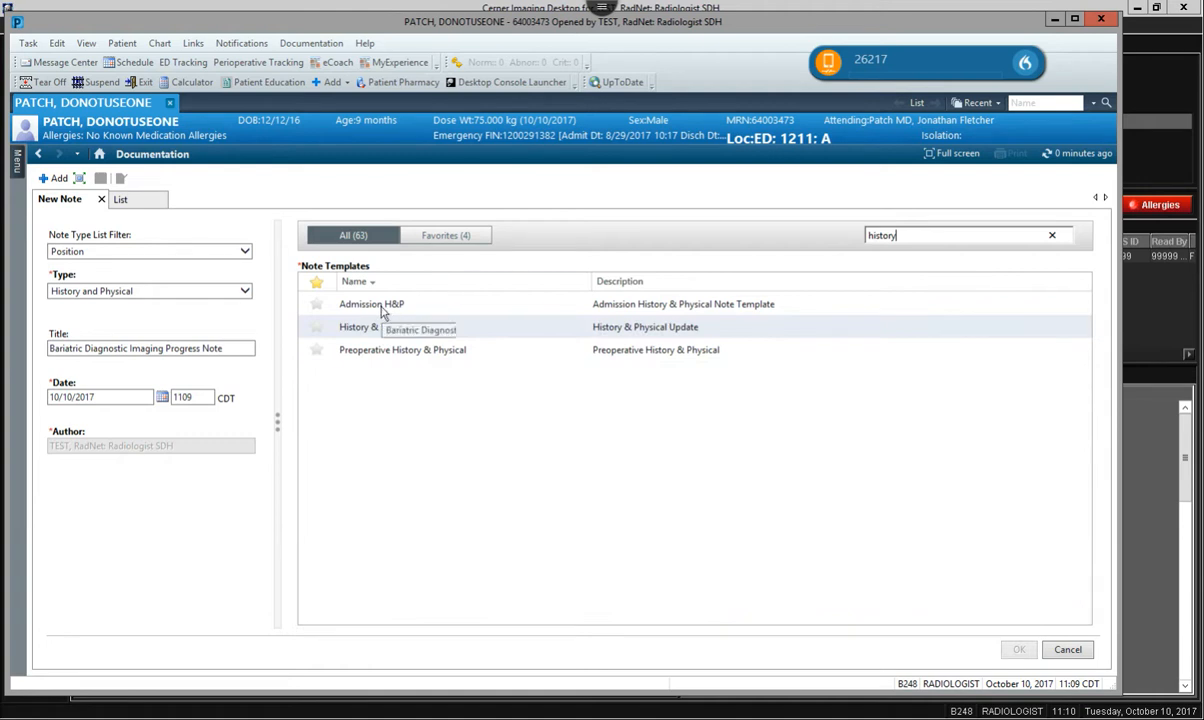
left_click(316, 305)
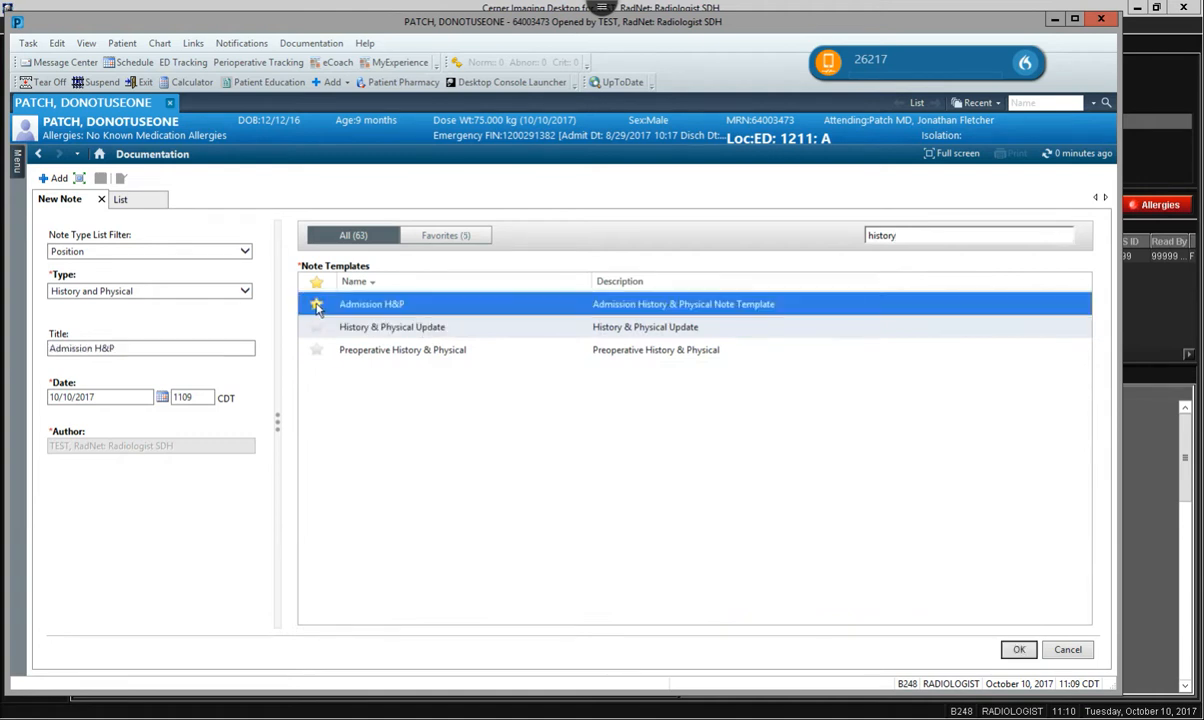
Check the favorite templates, return to the full template list and create the note from the Admission H&P template.
left_click(443, 236)
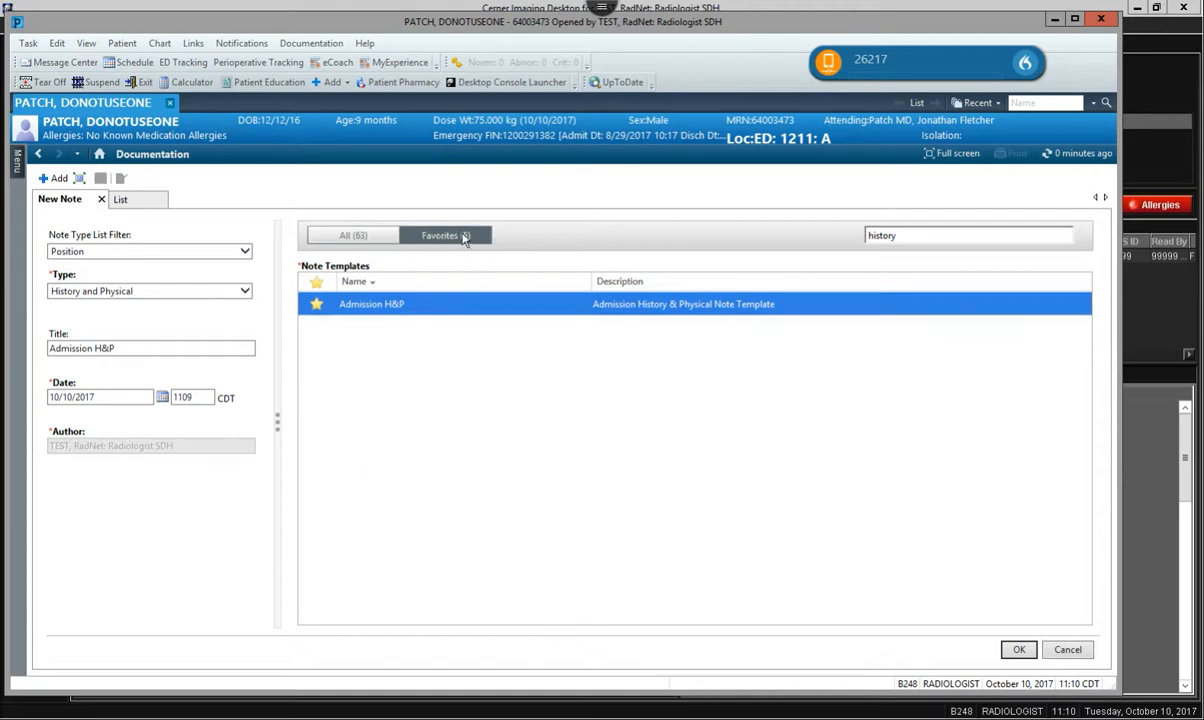
left_click(364, 237)
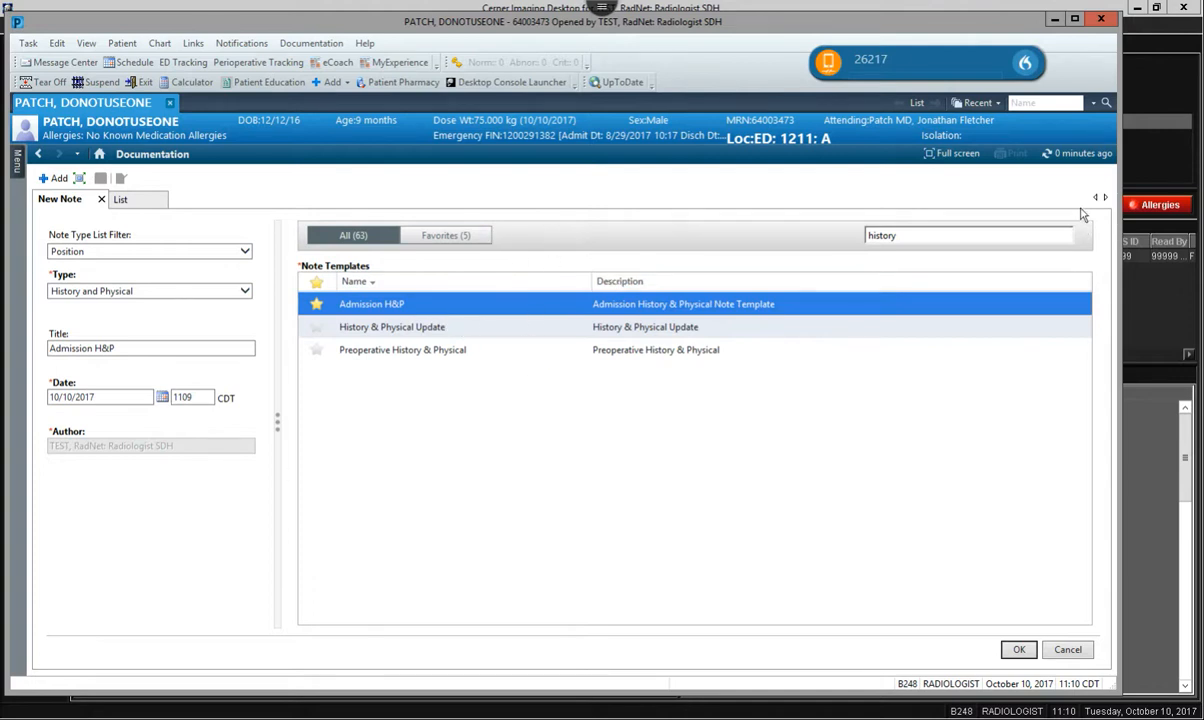
double_click(404, 307)
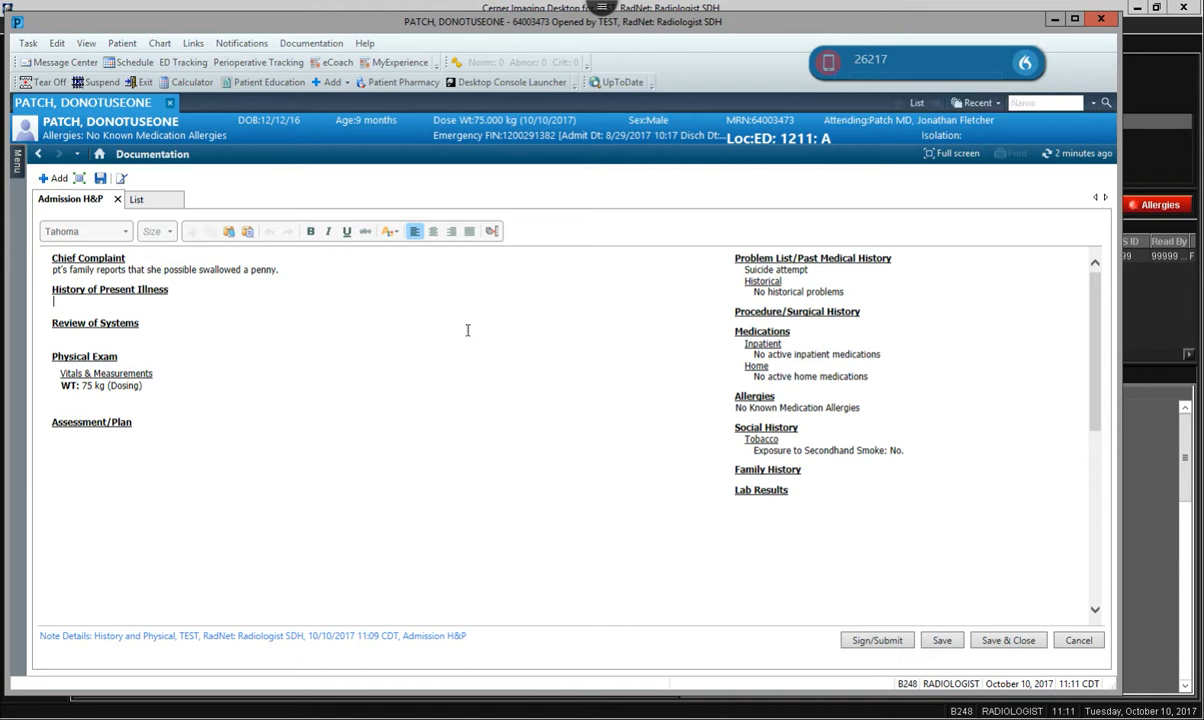
Dictate the History of Present Illness for a 67-year-old male admitted for observation with a pneumothorax after thoracentesis, and insert normal Review of Systems findings.
left_click(161, 300)
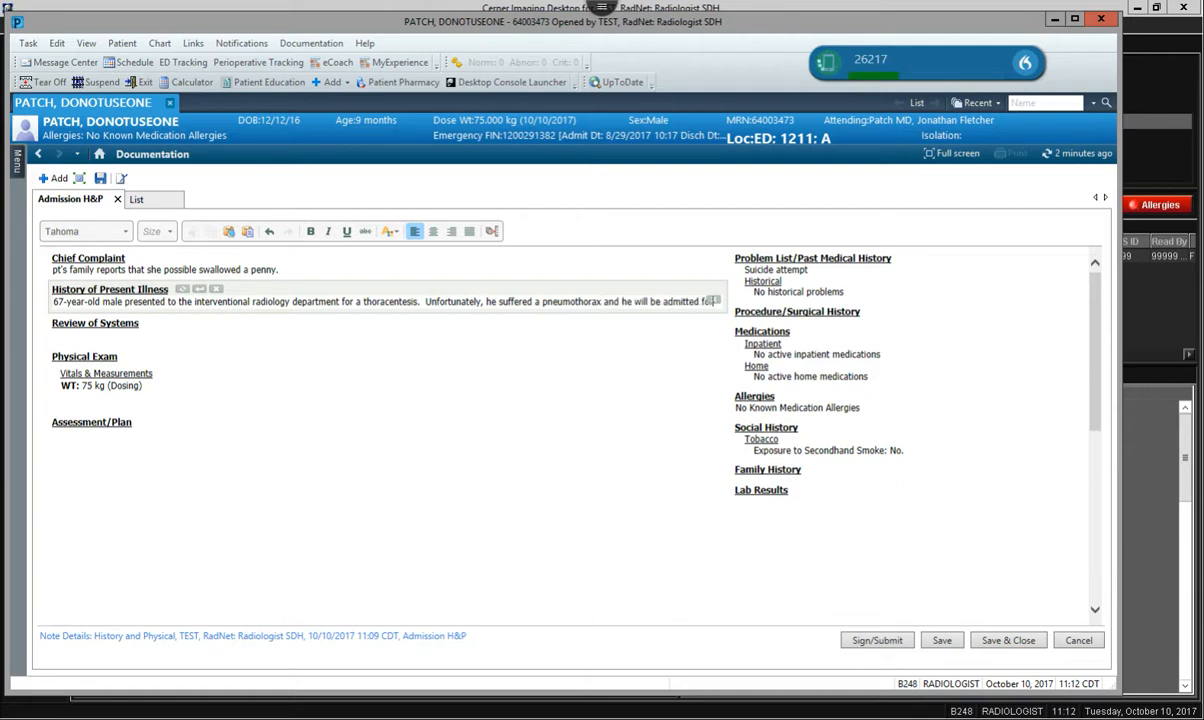
left_click(52, 332)
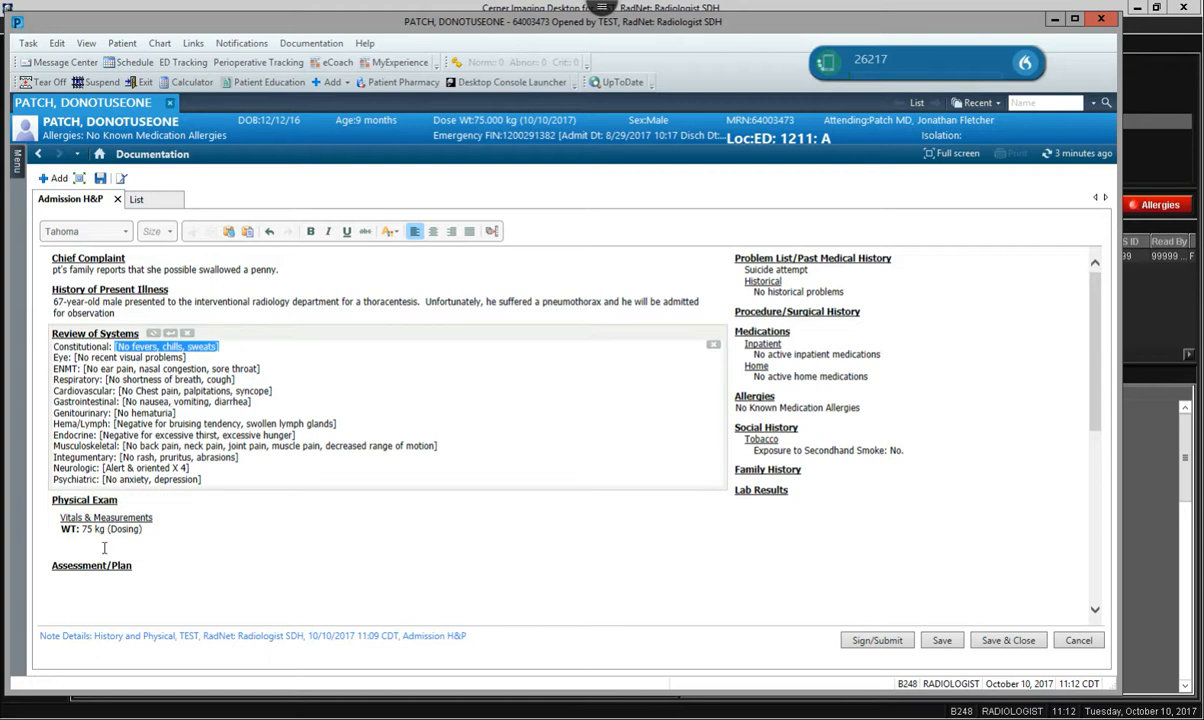
Dictate the normal exam findings, from General to Psychiatric, into the Physical Exam section below the vitals.
left_click(138, 541)
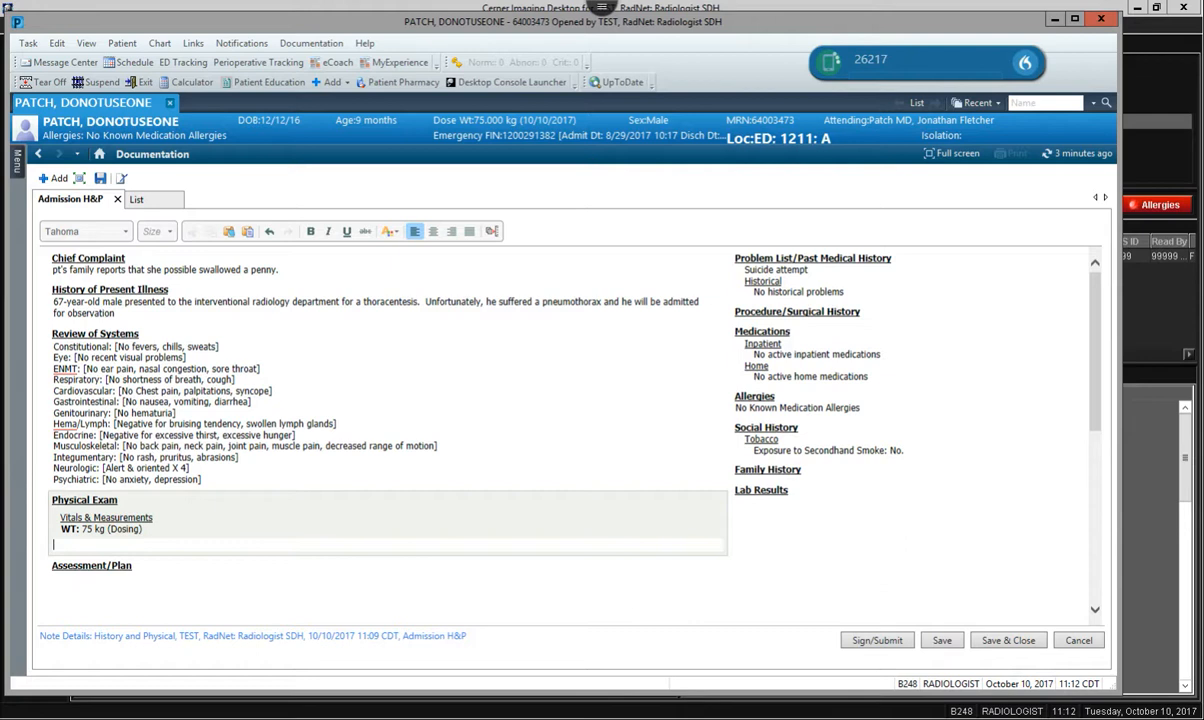
scroll(165, 529, "down", 1)
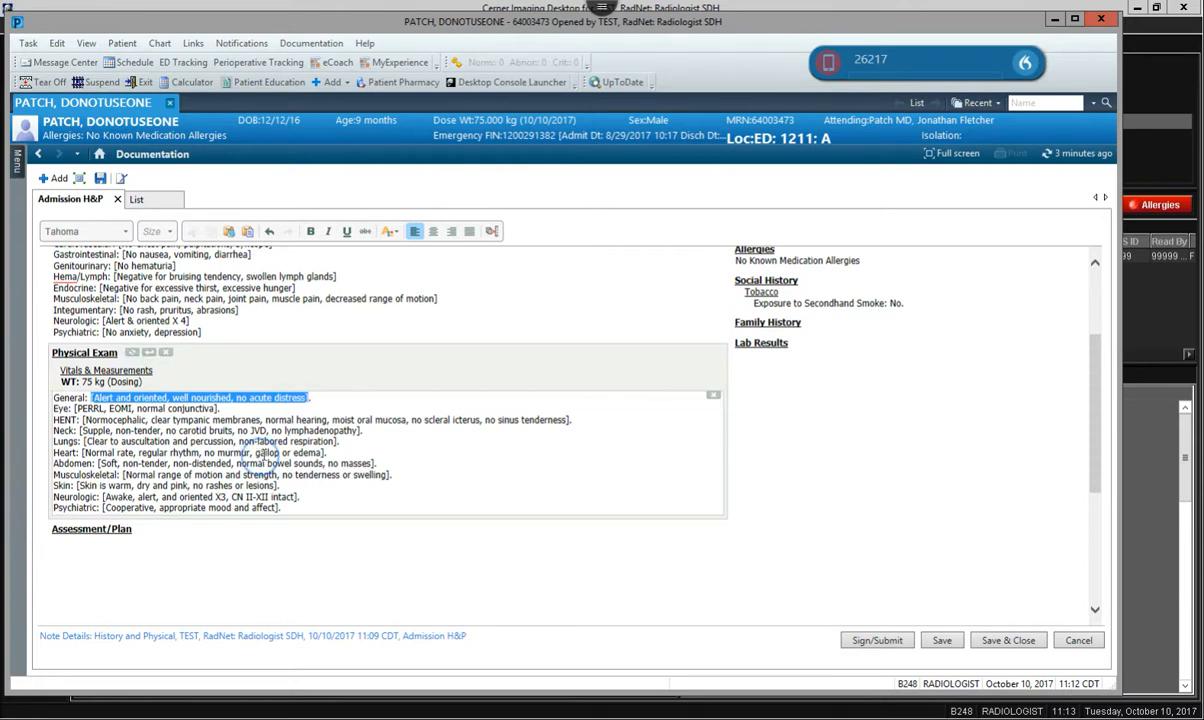
Insert the .ROSComplete auto text on a new line at the end of the Review of Systems section.
left_click(295, 432)
scroll(314, 435, "up", 3)
left_click(314, 437)
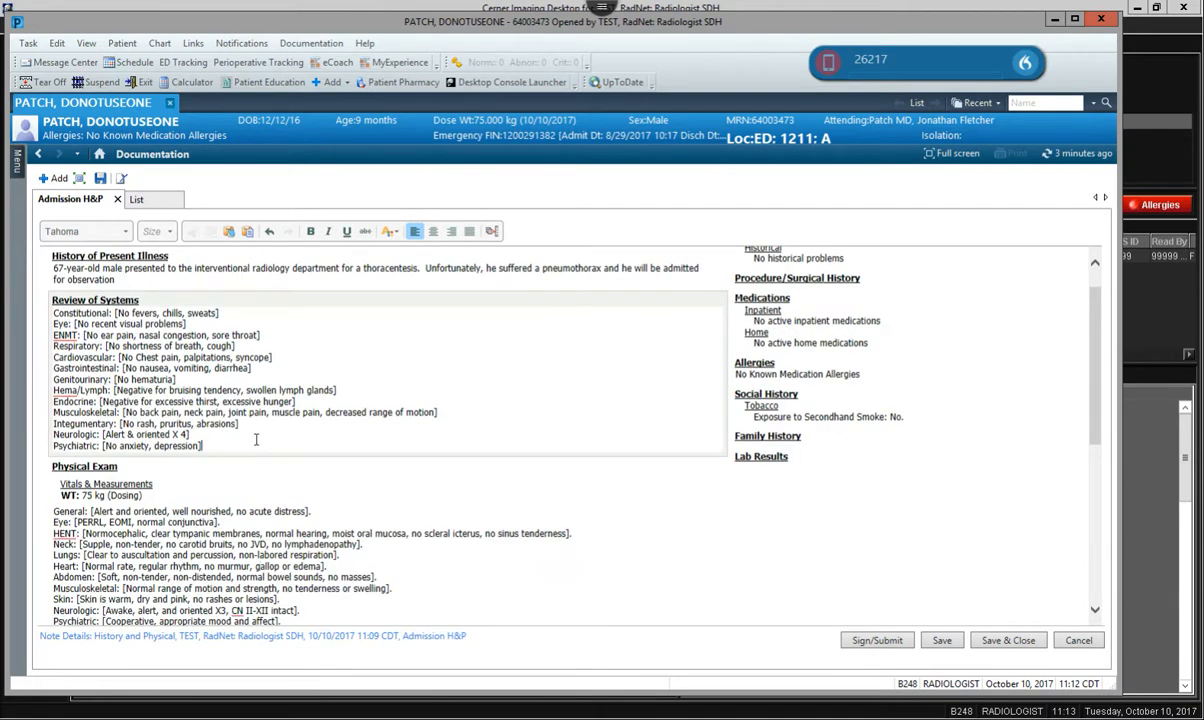
key("Return")
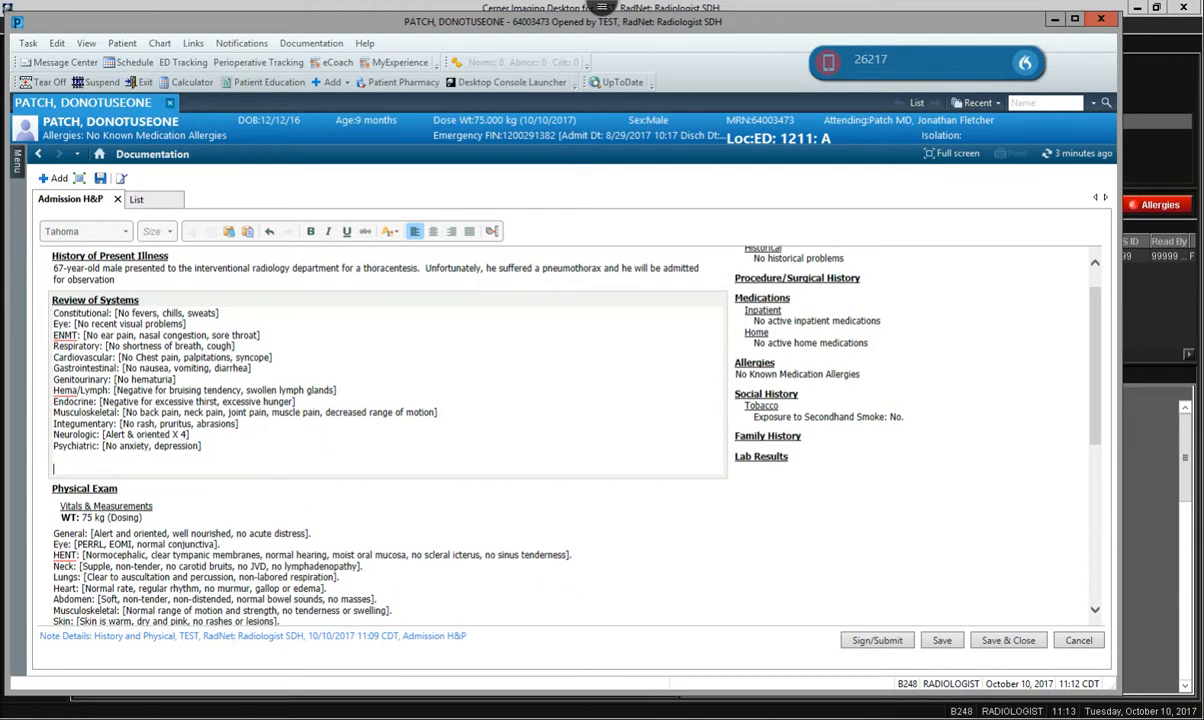
type(".")
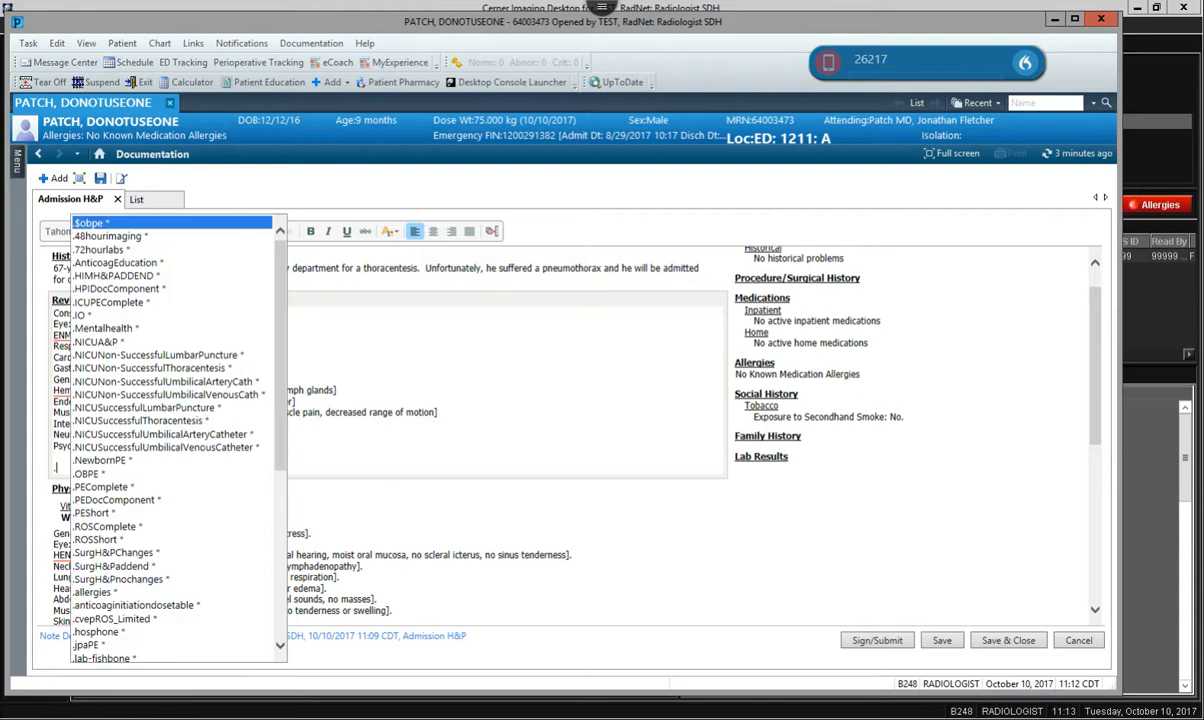
type("ROS")
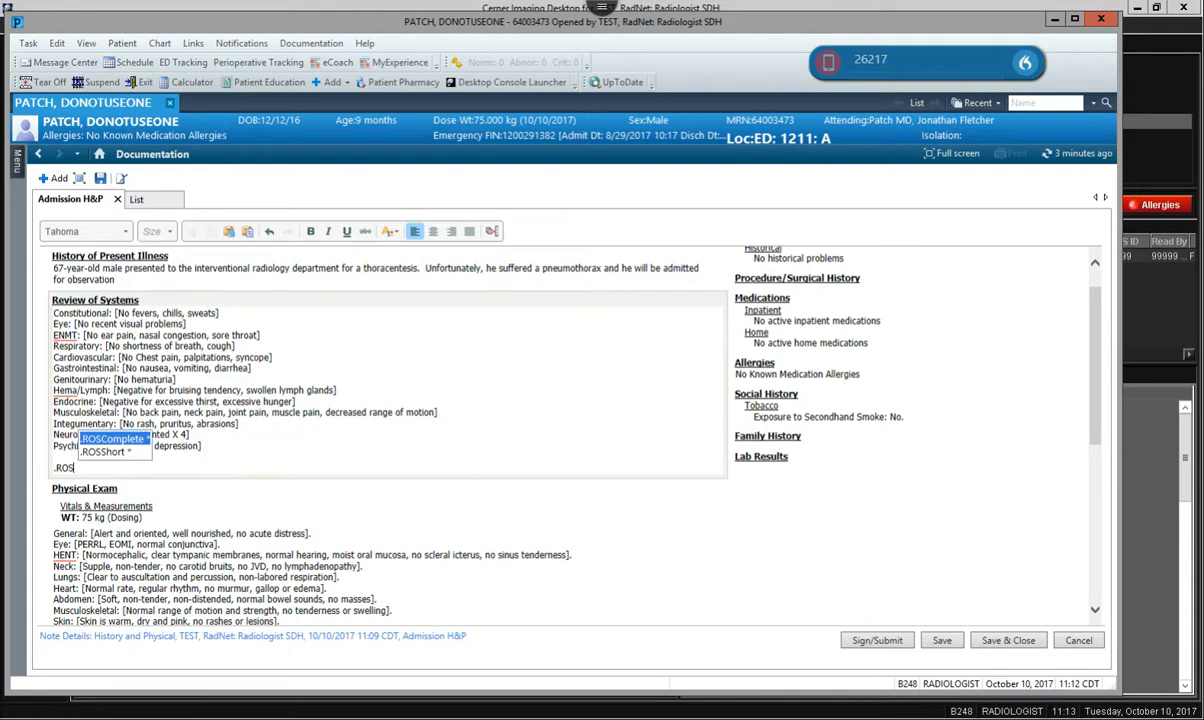
key("Return")
Insert the .PEComplete auto text on a new line at the end of the Physical Exam section.
scroll(290, 440, "down", 8)
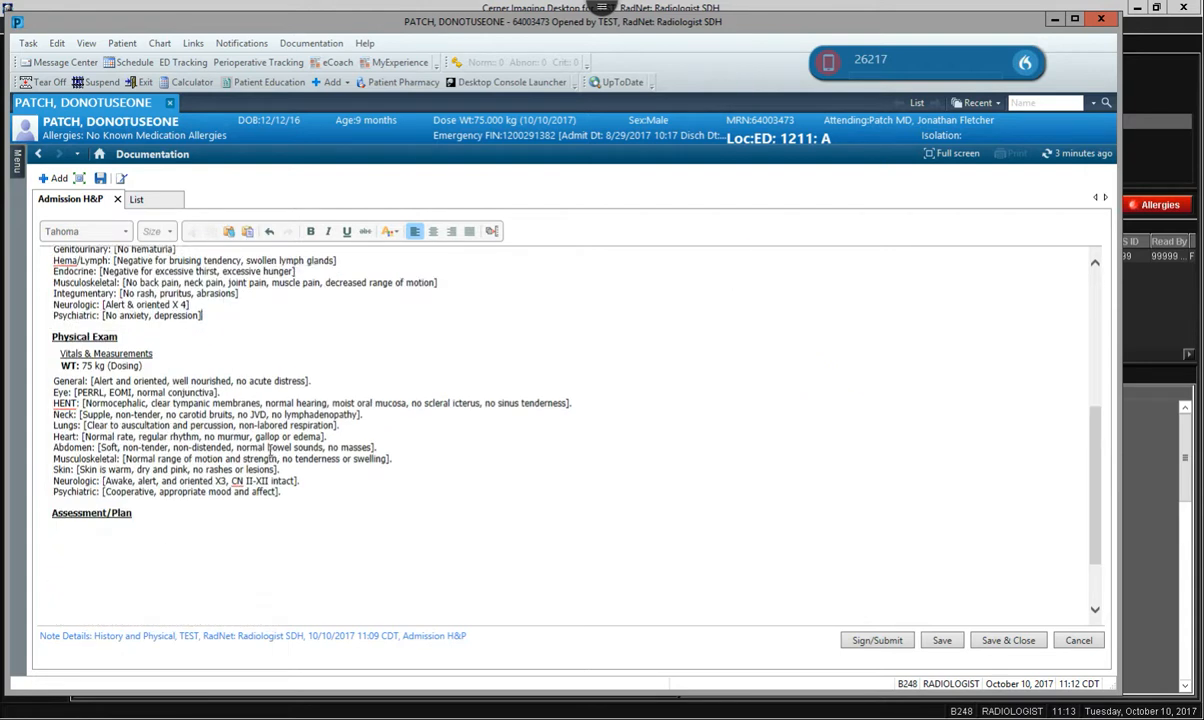
left_click(320, 407)
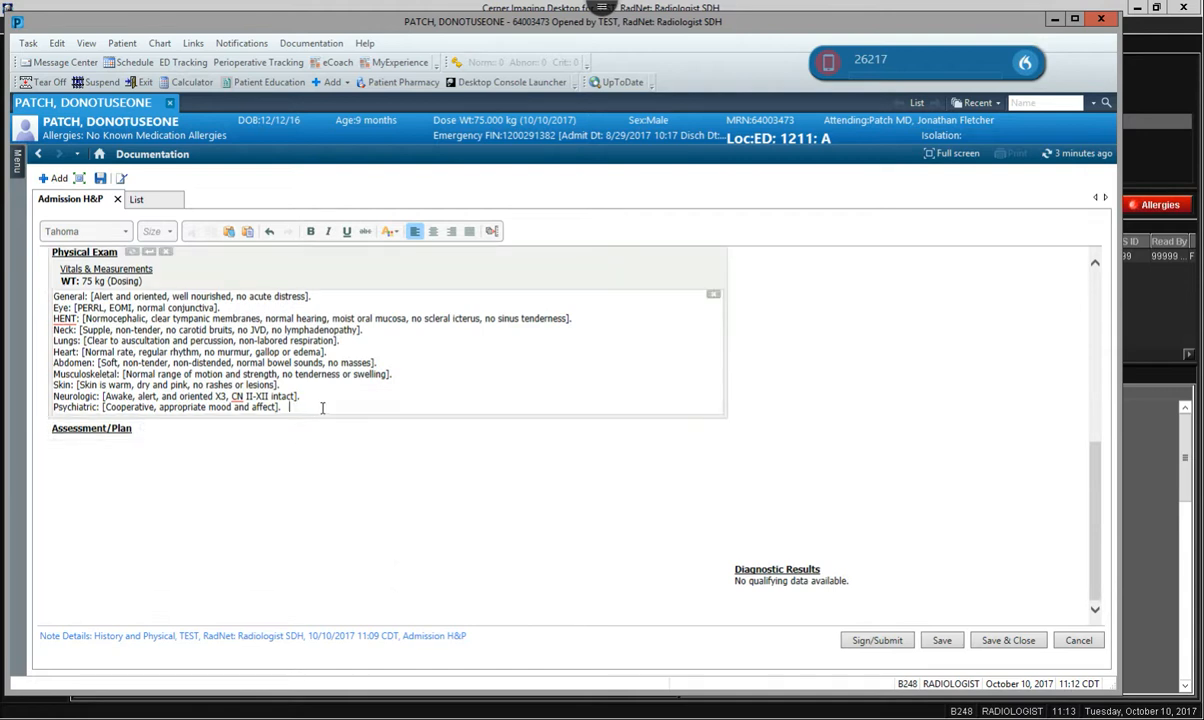
key("Return")
type(".PE")
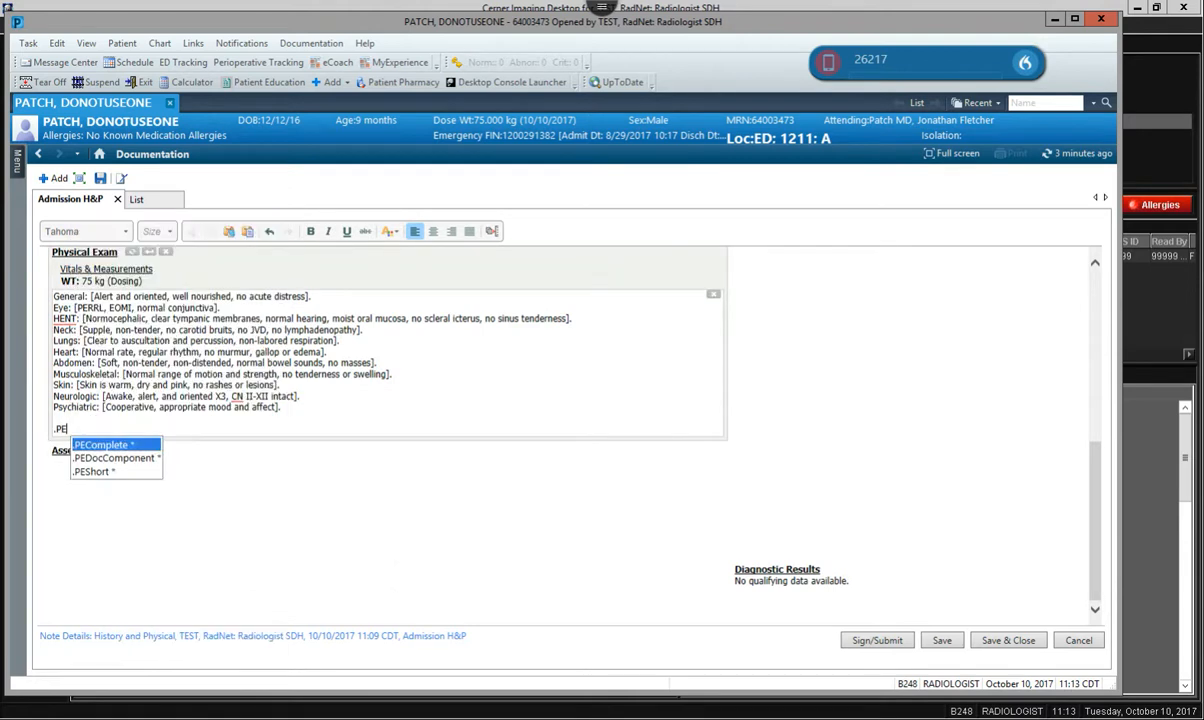
key("Return")
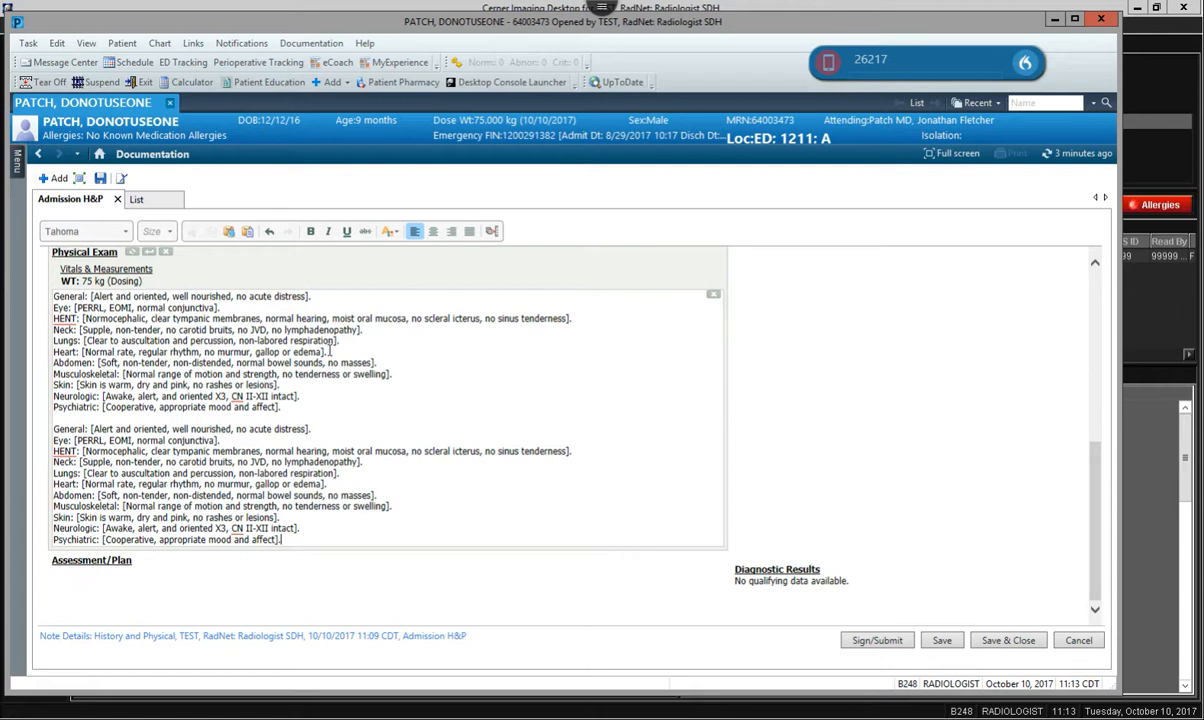
Add free text under Assessment/Plan reading "1. right pneumothorax s/p thoracentesis", followed by a new line starting with "P:".
left_click(383, 572)
mouse_move(251, 560)
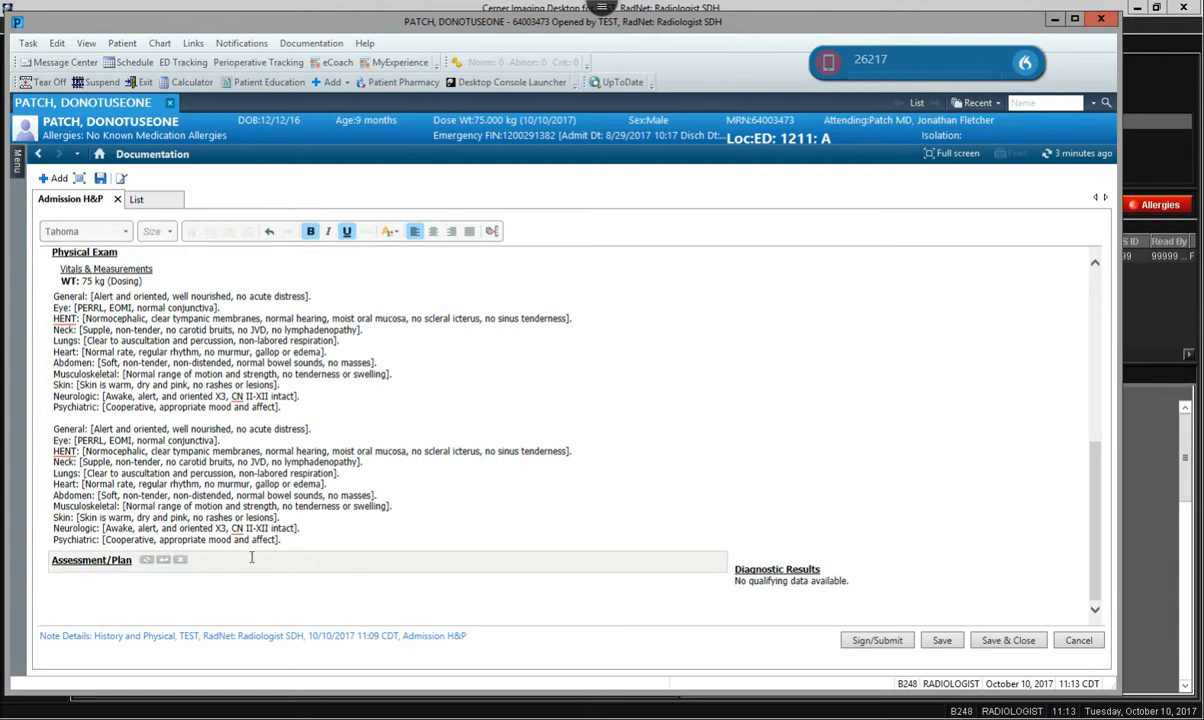
left_click(163, 562)
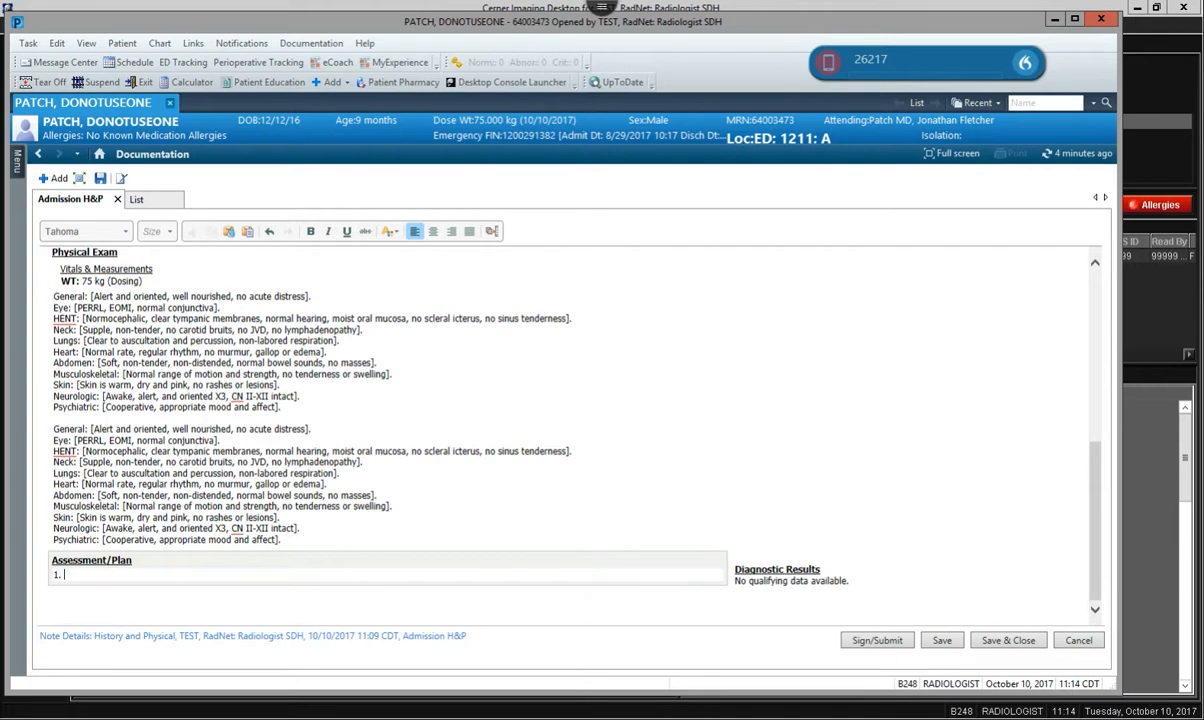
type("ight pneumothorax s/p thora")
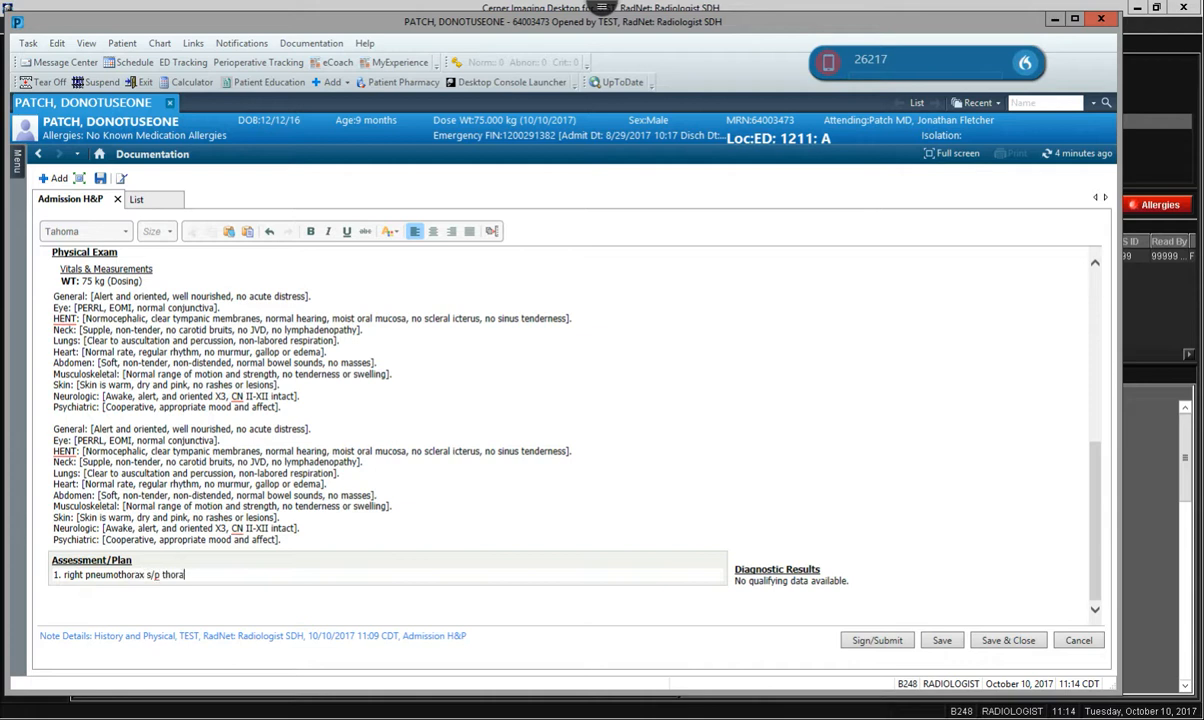
type("centesis")
key("Return")
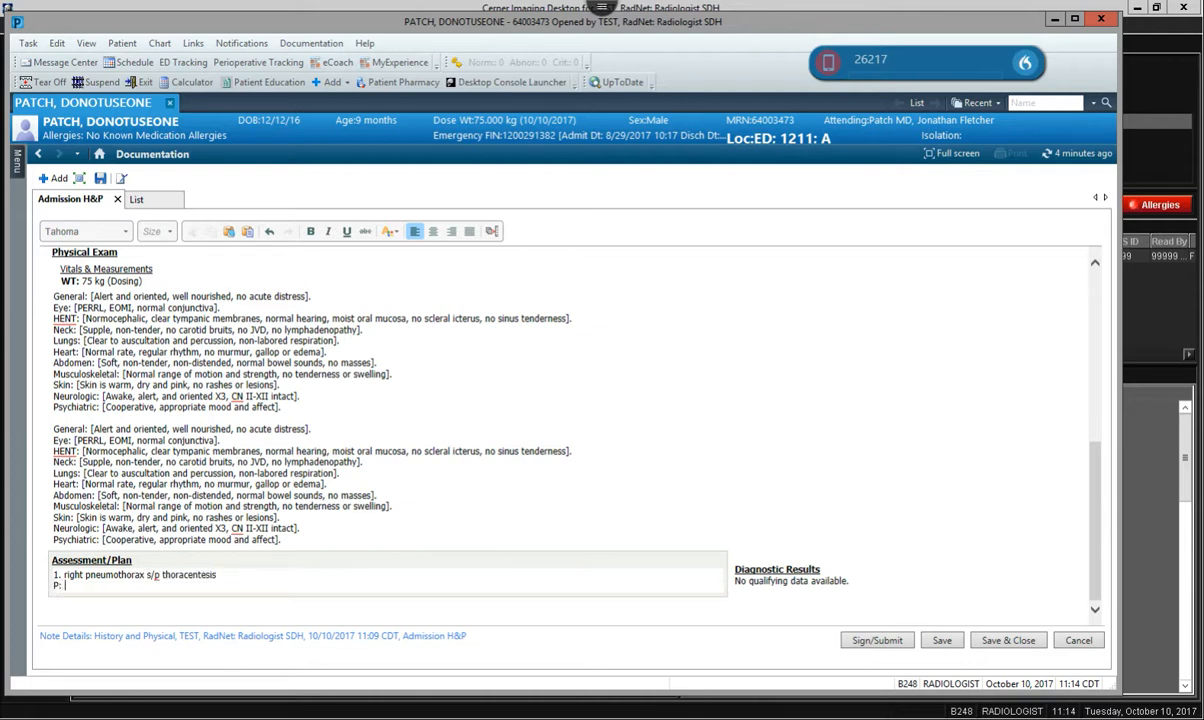
Add empty free-text lines under the Procedure/Surgical History and Family History sections of the note.
scroll(508, 565, "up", 10)
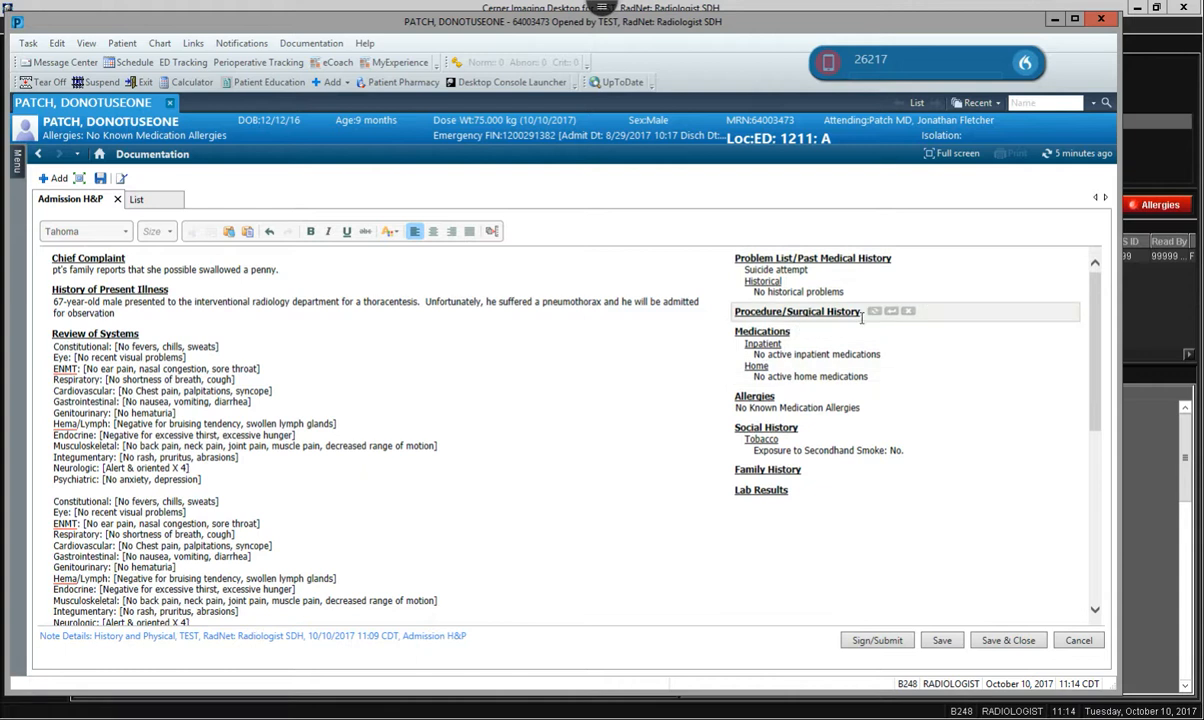
left_click(890, 313)
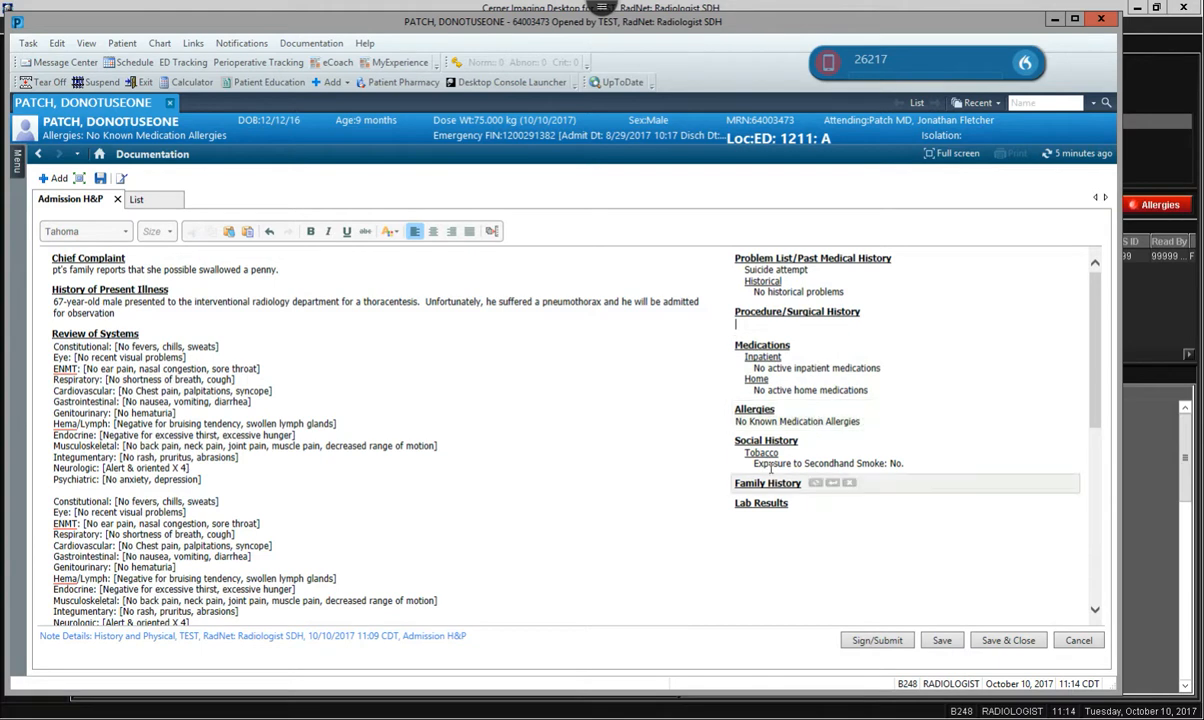
left_click(795, 483)
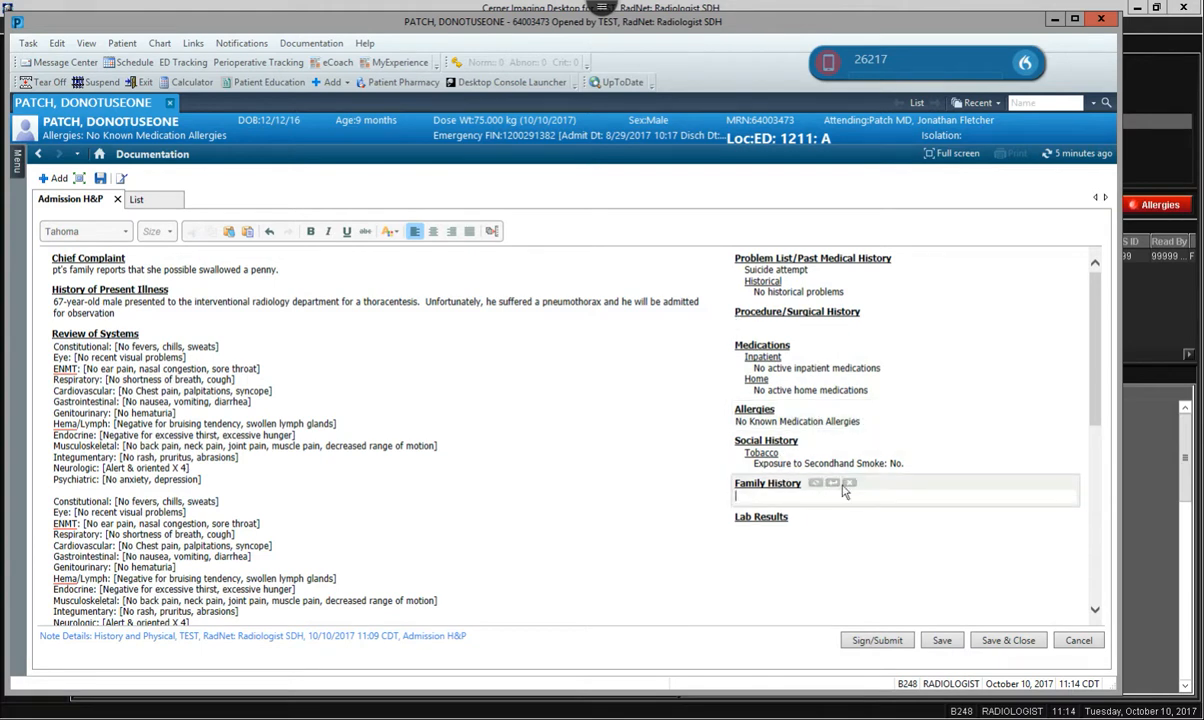
Submit and sign the Admission H&P note as a History and Physical.
scroll(700, 500, "down", 10)
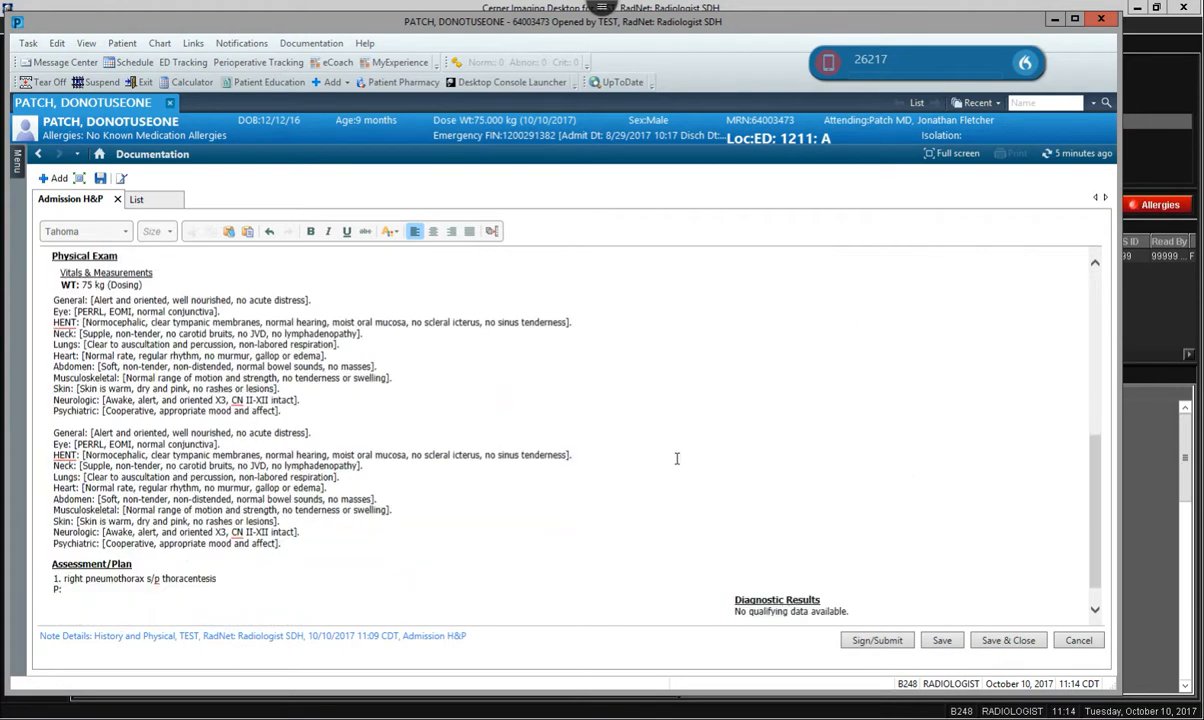
left_click(877, 641)
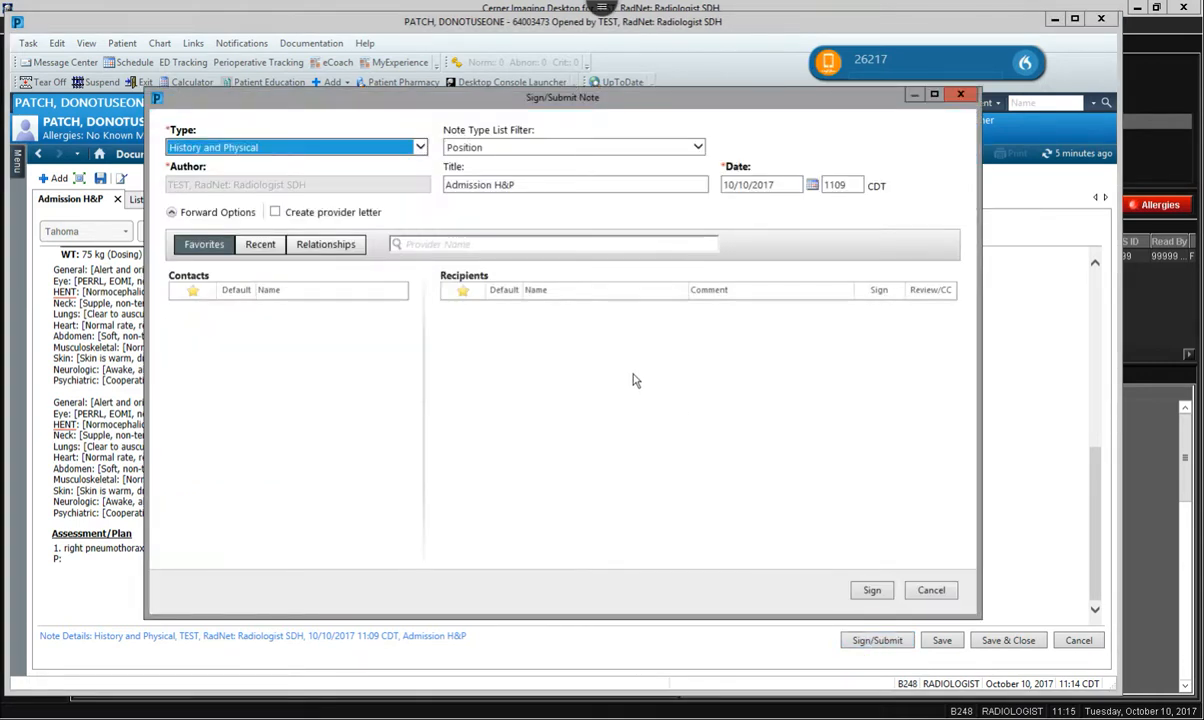
left_click(872, 591)
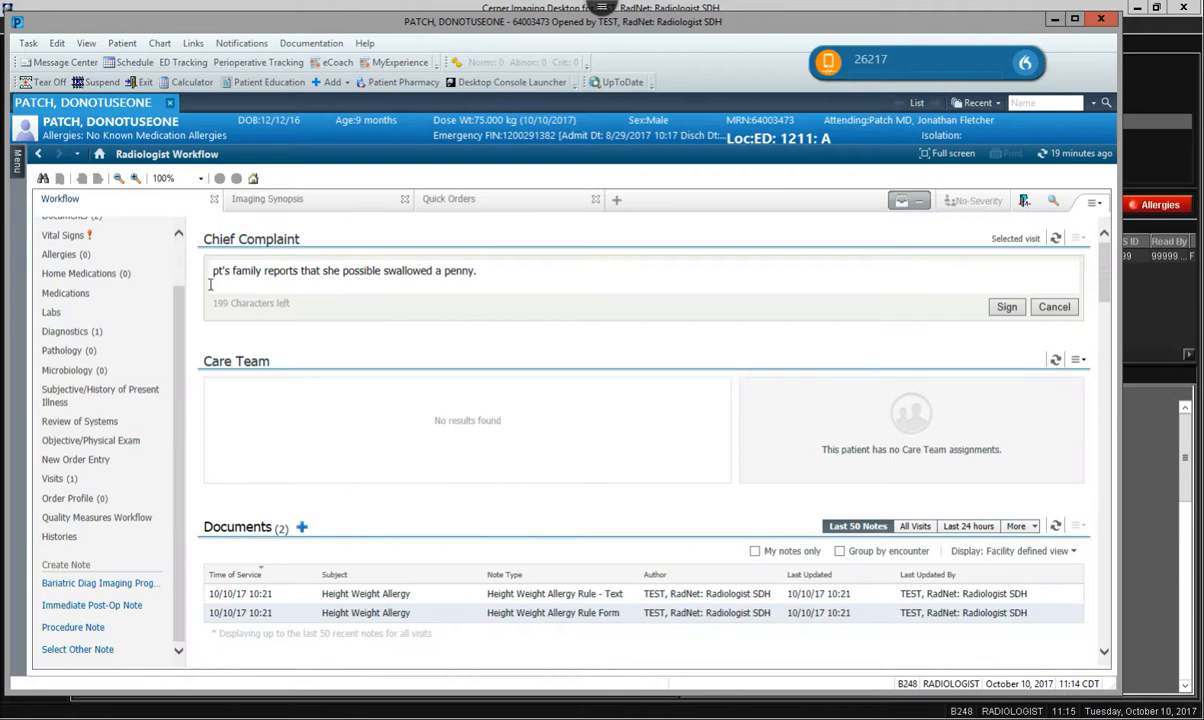
Open the Message Center to reach the inbox with saved documents and orders.
mouse_move(15, 168)
left_click(66, 61)
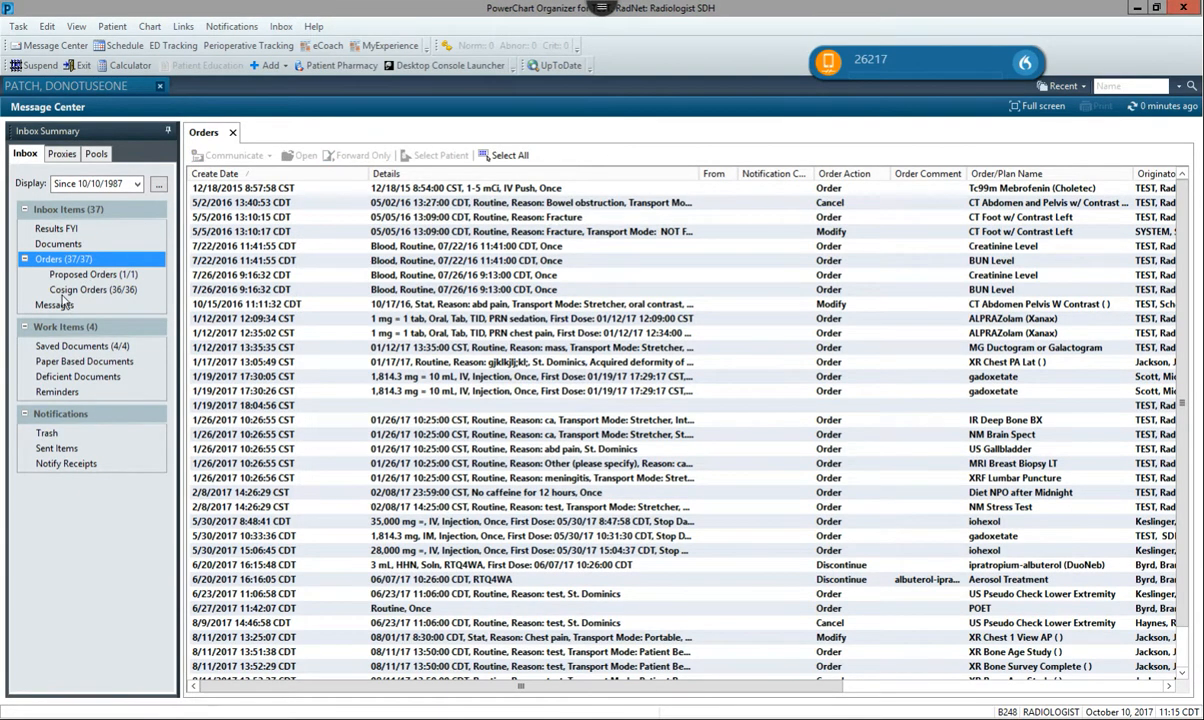
Review the Documents and Saved Documents lists in the Message Center inbox.
left_click(64, 244)
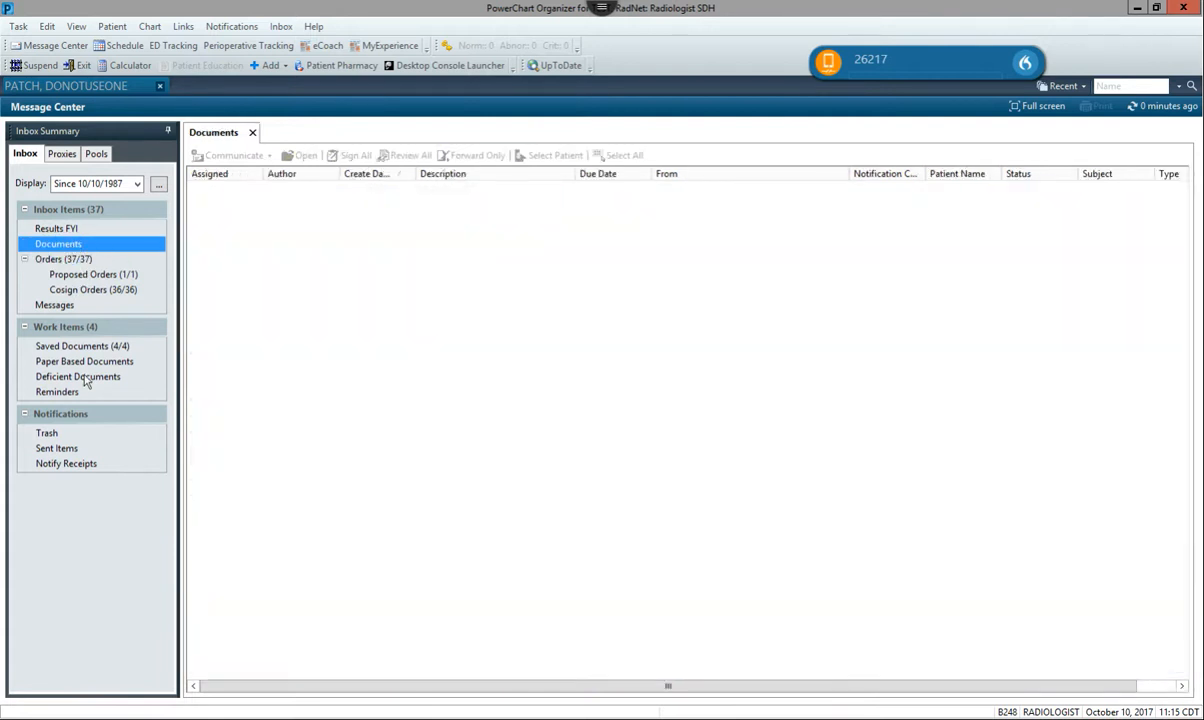
left_click(86, 345)
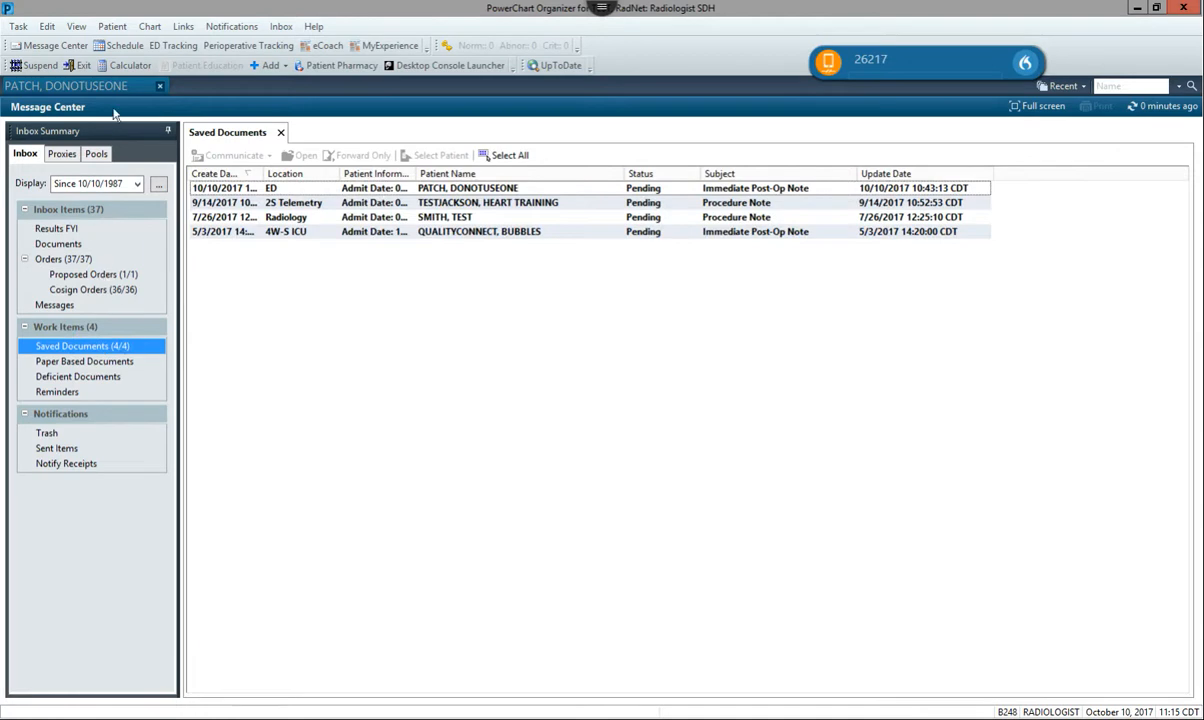
Return to the patient's chart, open its Documentation list, refresh it and widen the note list so full titles fit.
left_click(66, 88)
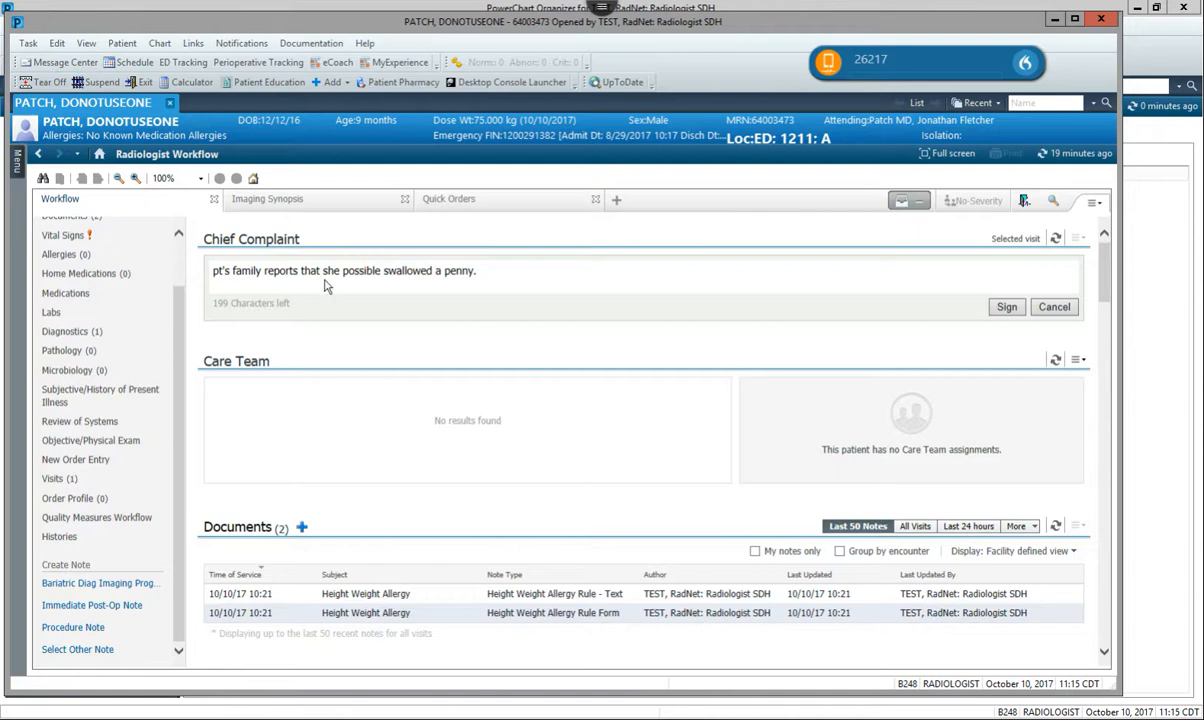
left_click(16, 170)
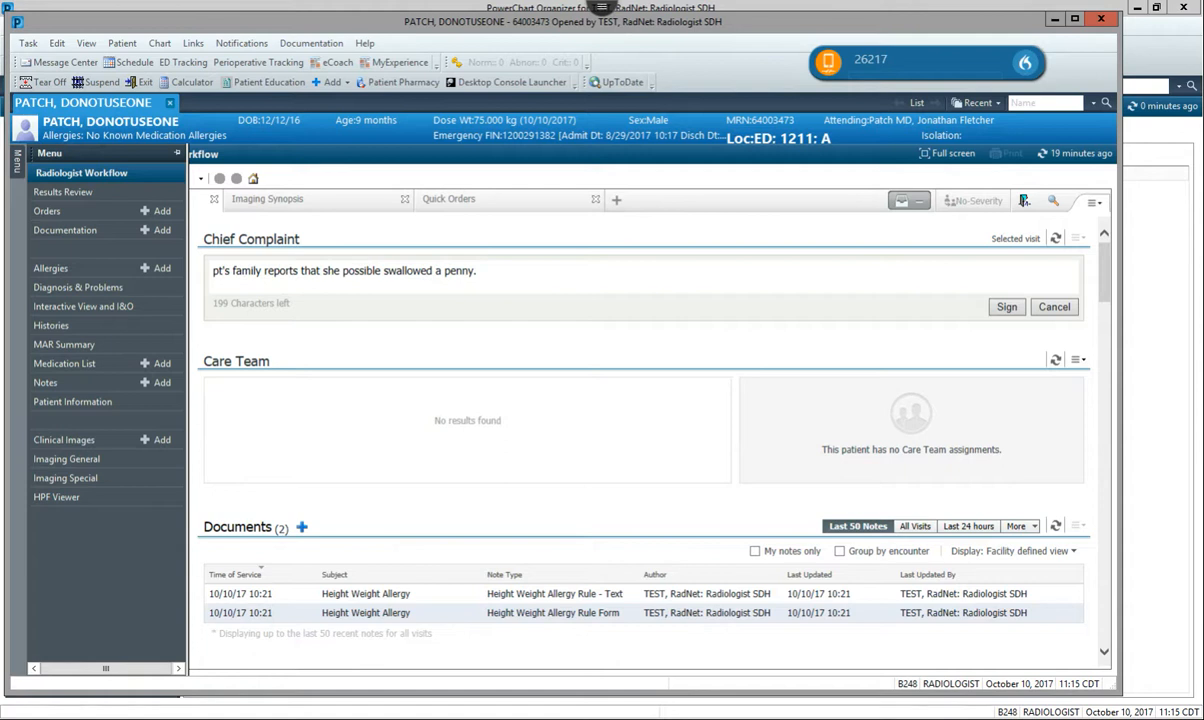
left_click(68, 233)
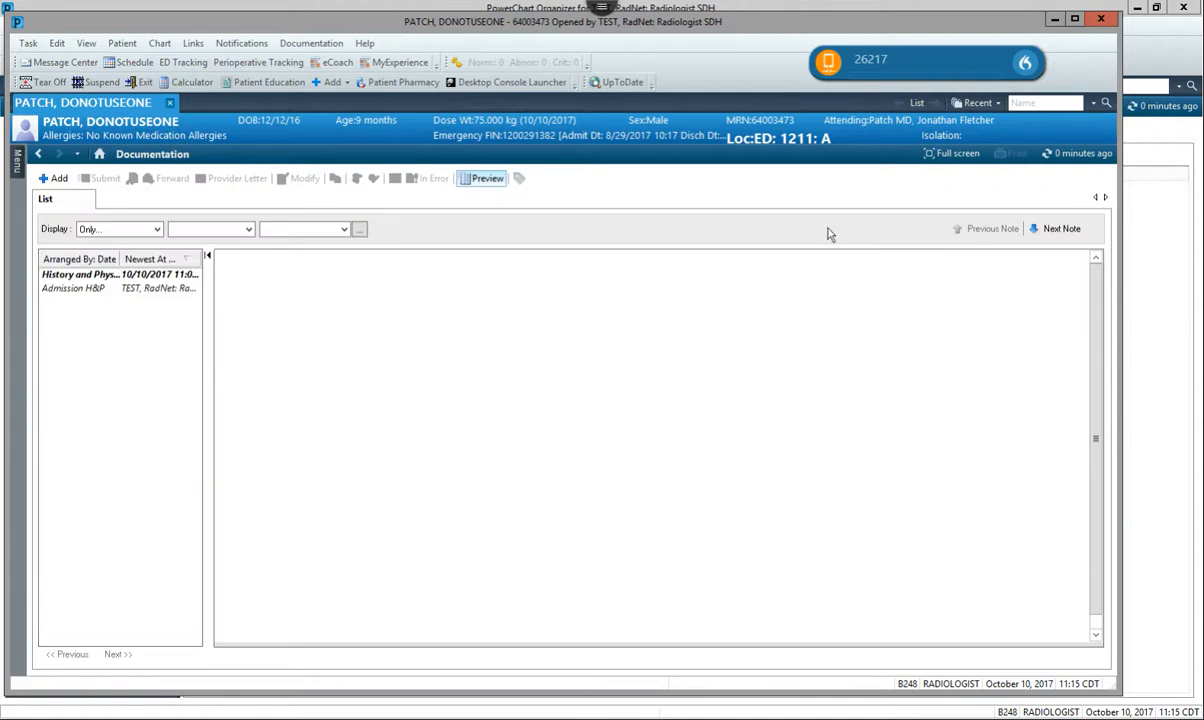
left_click(1070, 154)
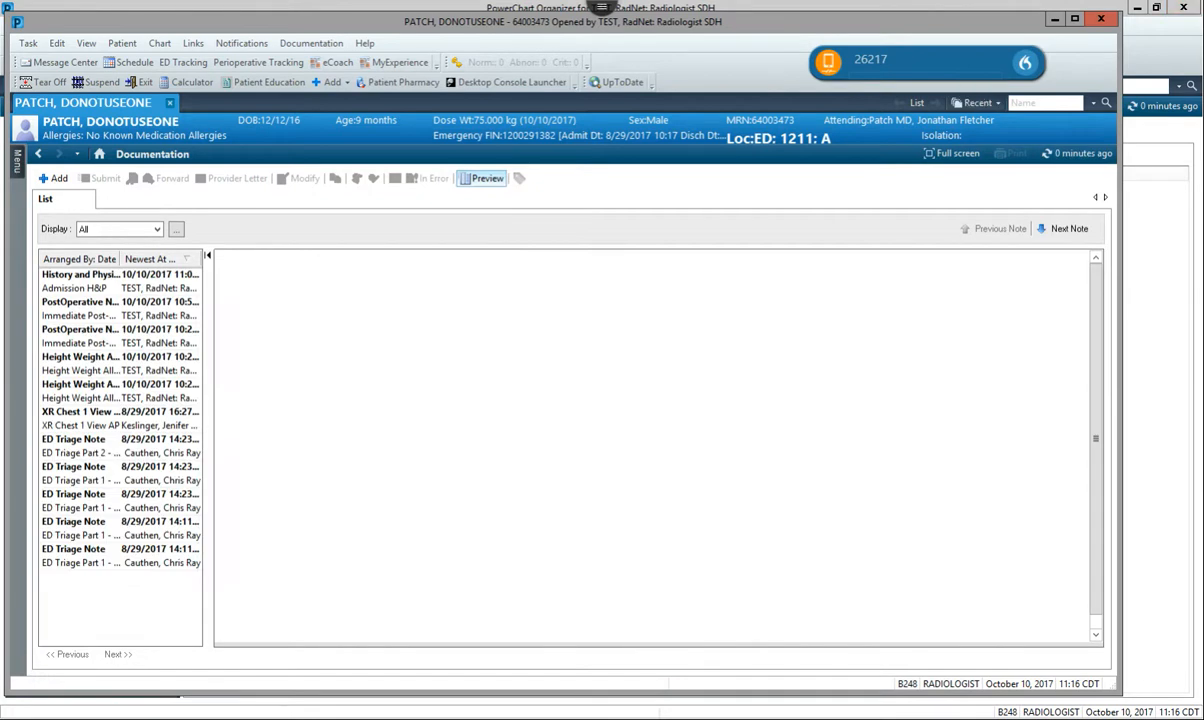
left_click_drag(209, 262, 336, 262)
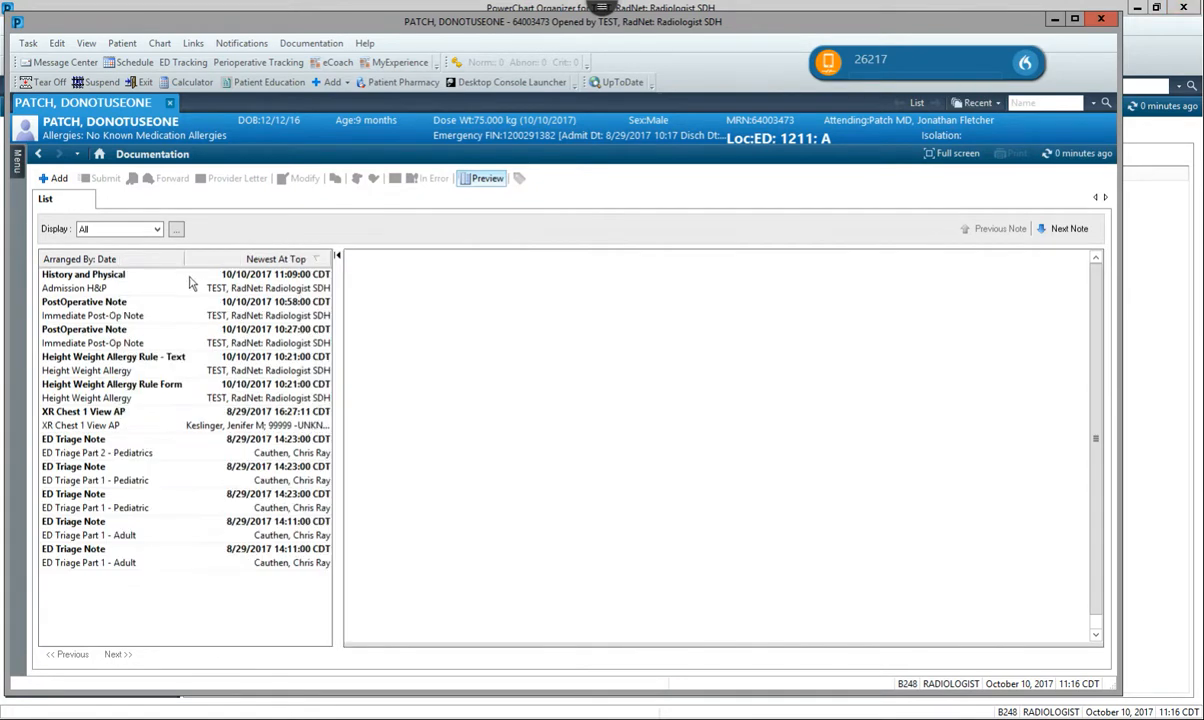
Open the signed Admission H&P note for modification at its addendum line.
left_click(235, 280)
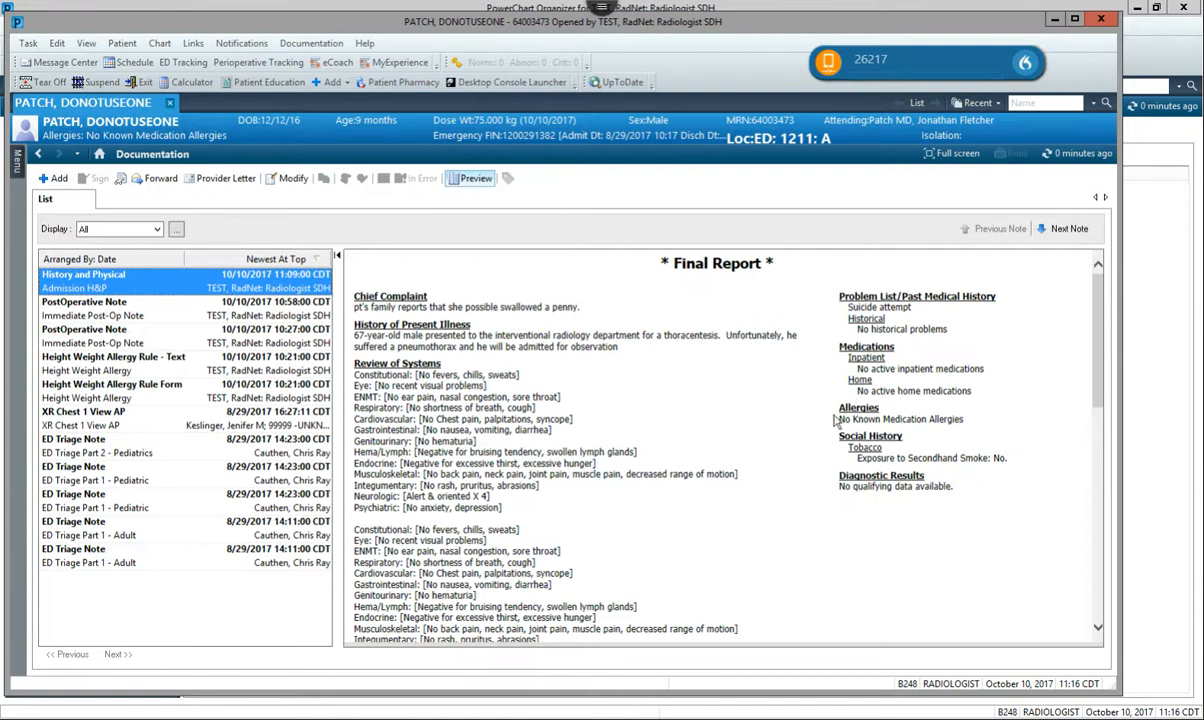
right_click(803, 549)
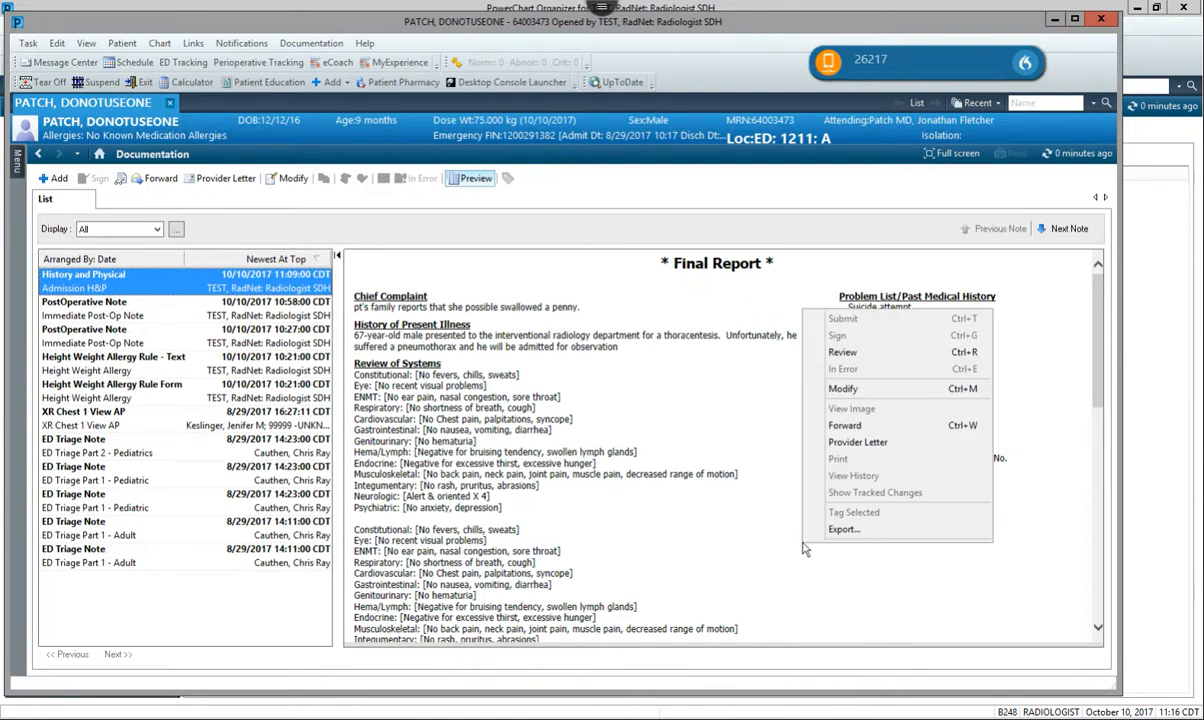
left_click(806, 388)
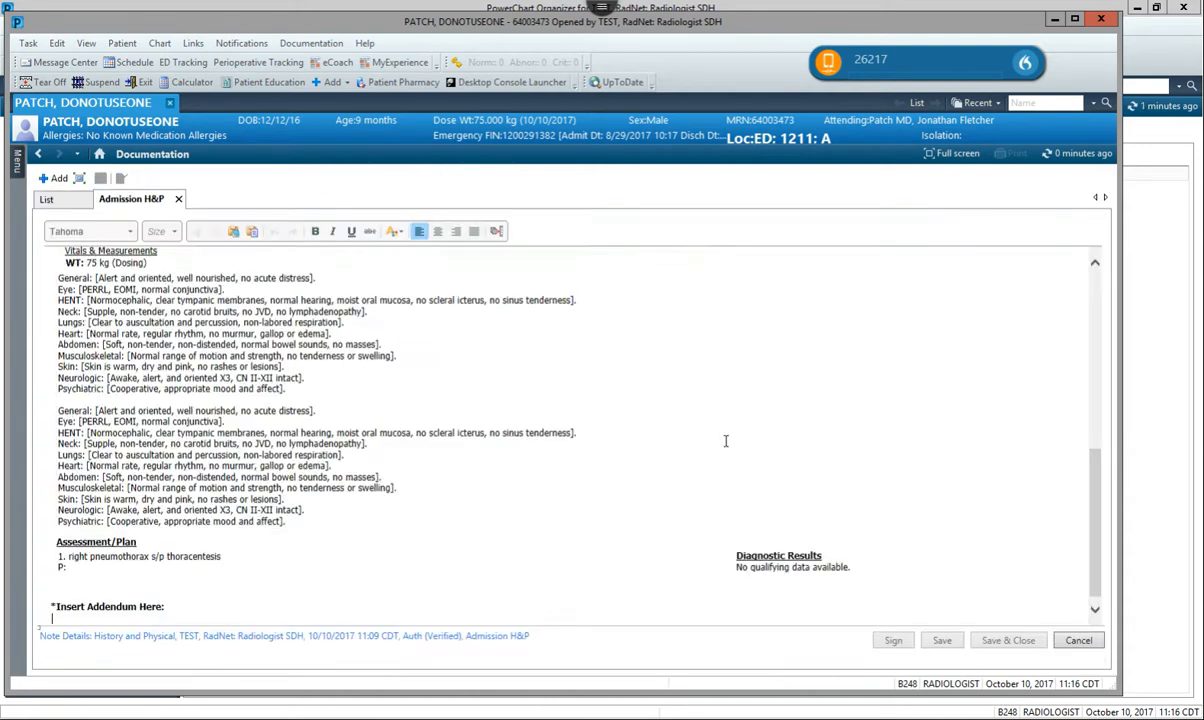
left_click(57, 618)
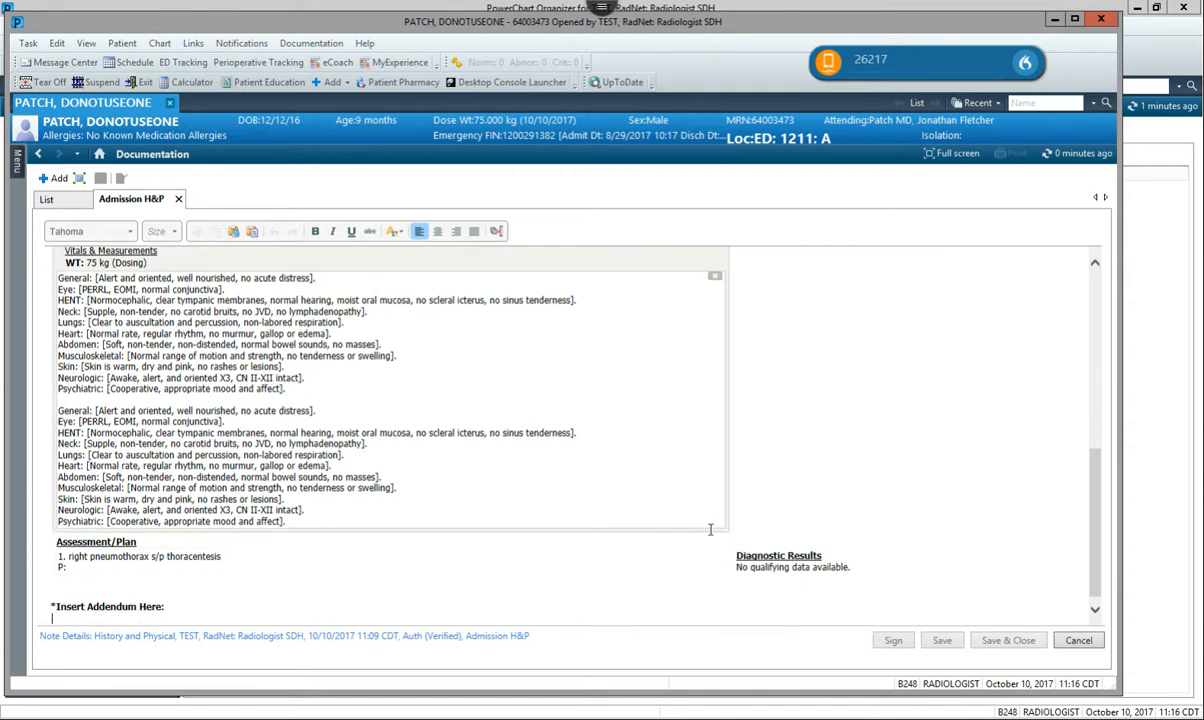
Strike out the Assessment/Plan text and the physical exam text in the signed note, and undo both removals.
left_click(714, 558)
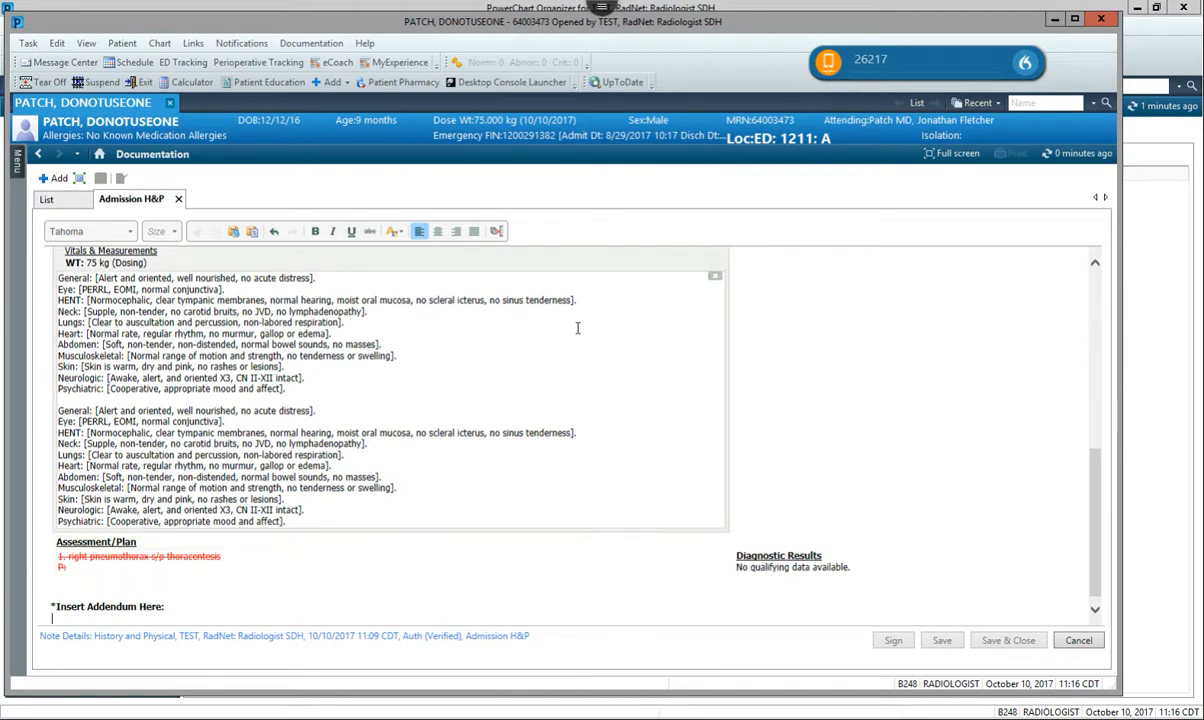
left_click(715, 278)
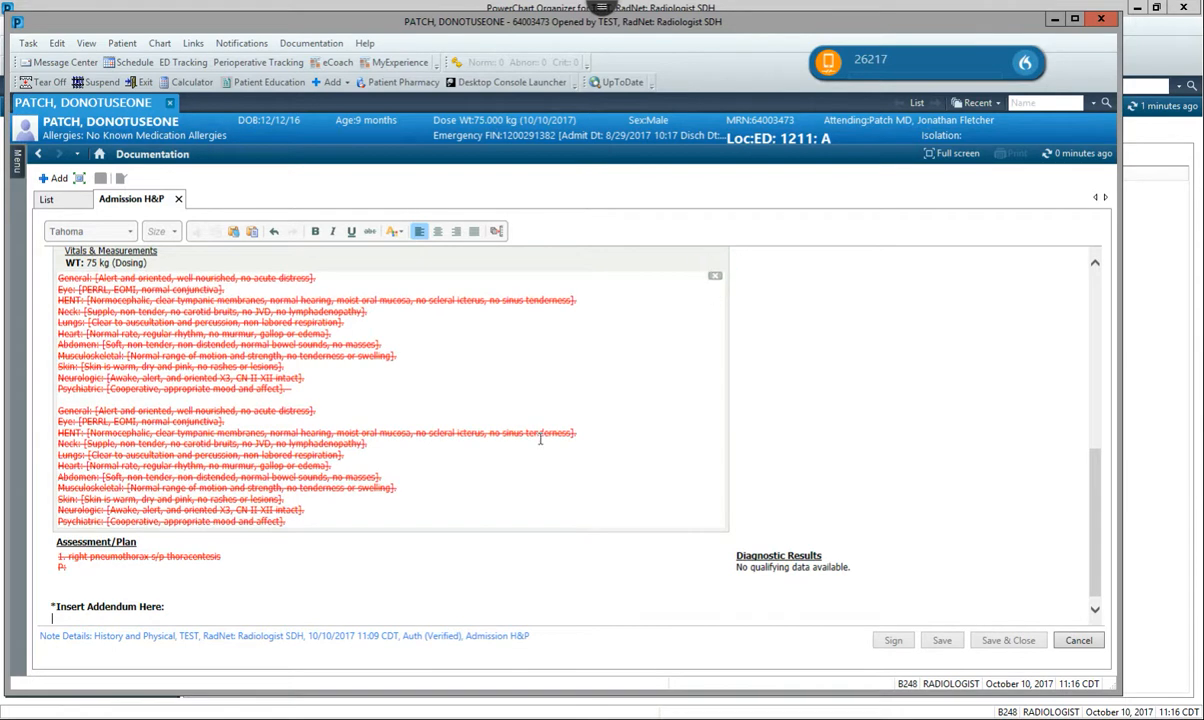
left_click(438, 425)
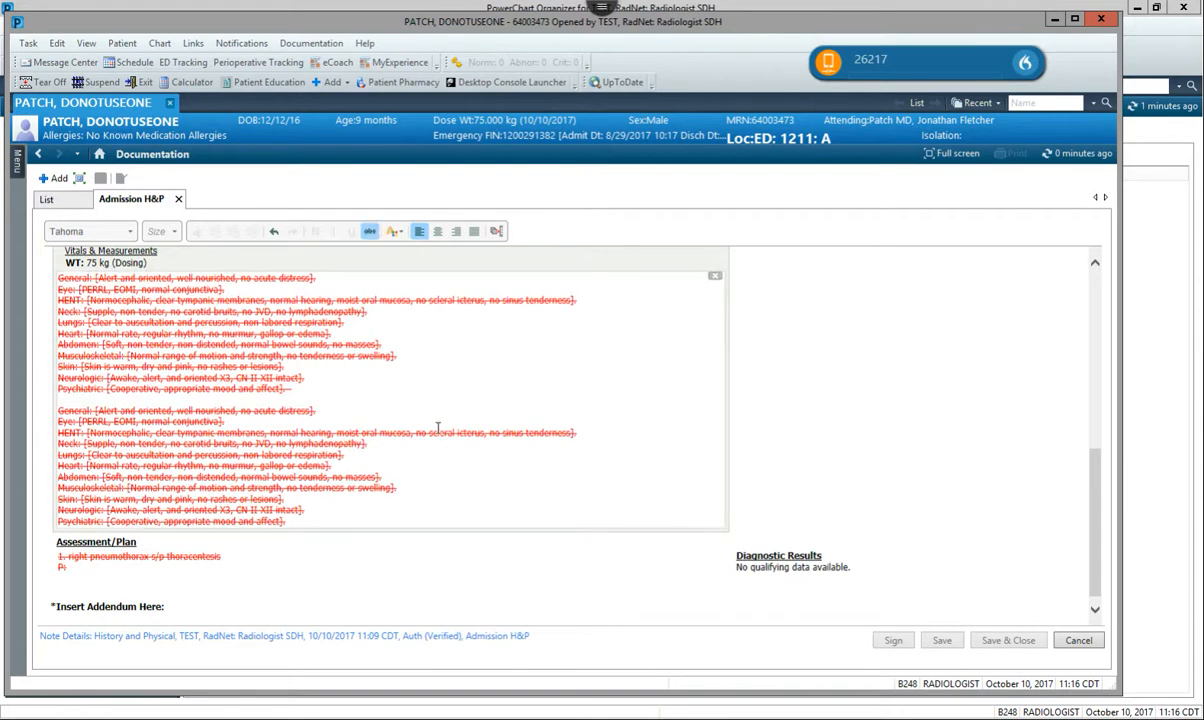
left_click(273, 232)
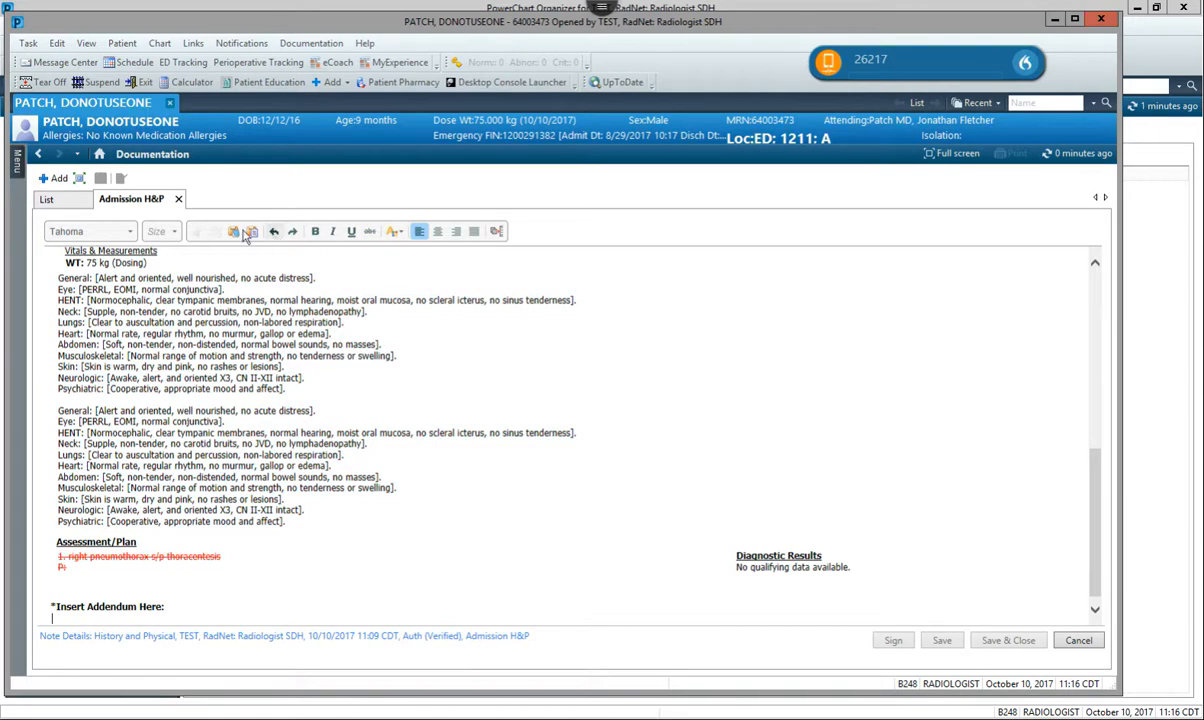
left_click(273, 232)
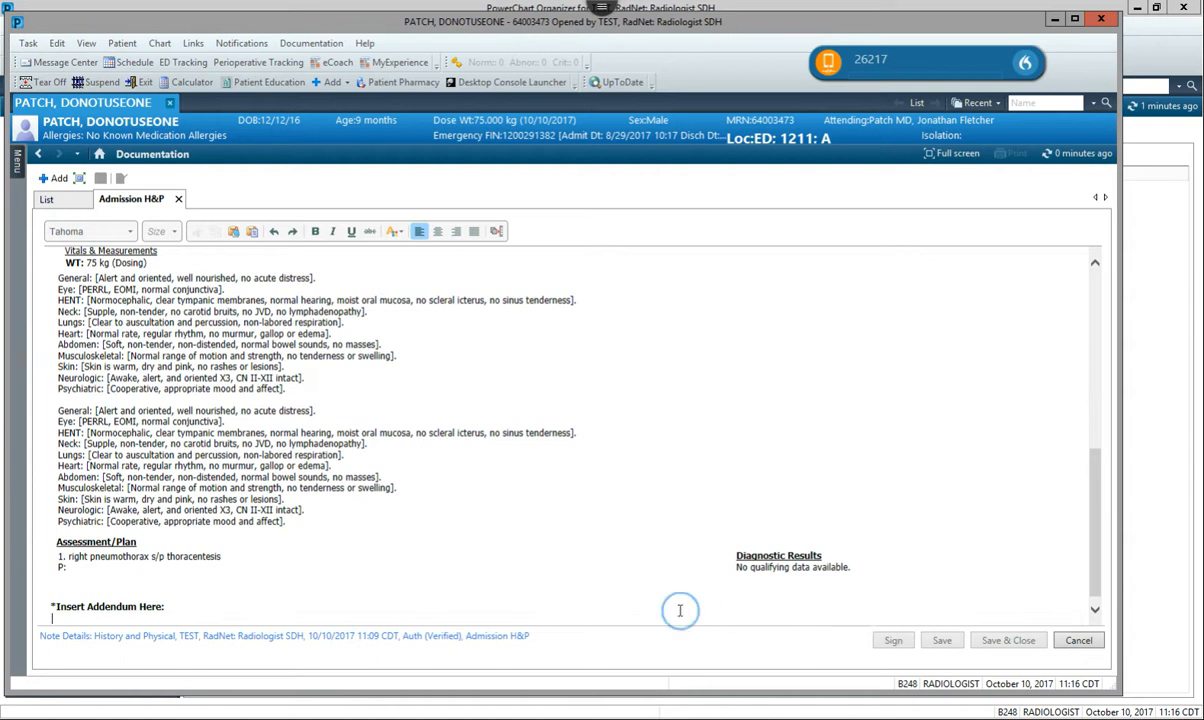
Write an addendum beginning "This is a" under Insert Addendum Here and sign the modified note.
left_click(213, 622)
left_click(146, 619)
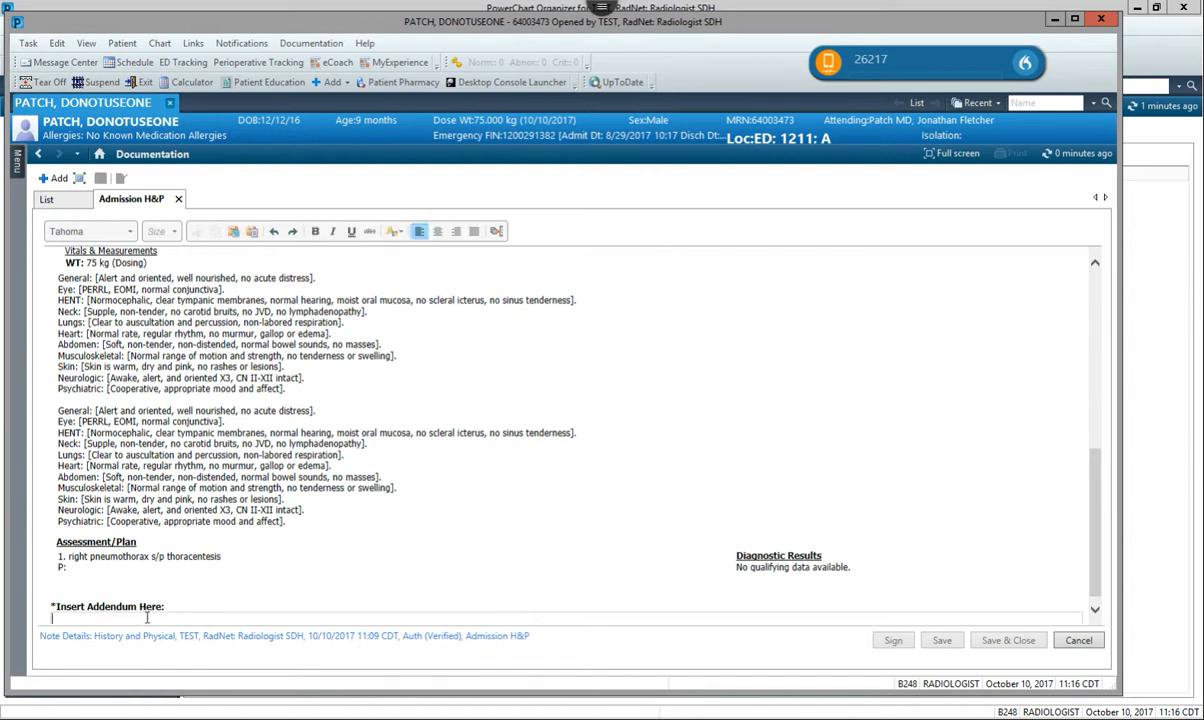
type("This is a te")
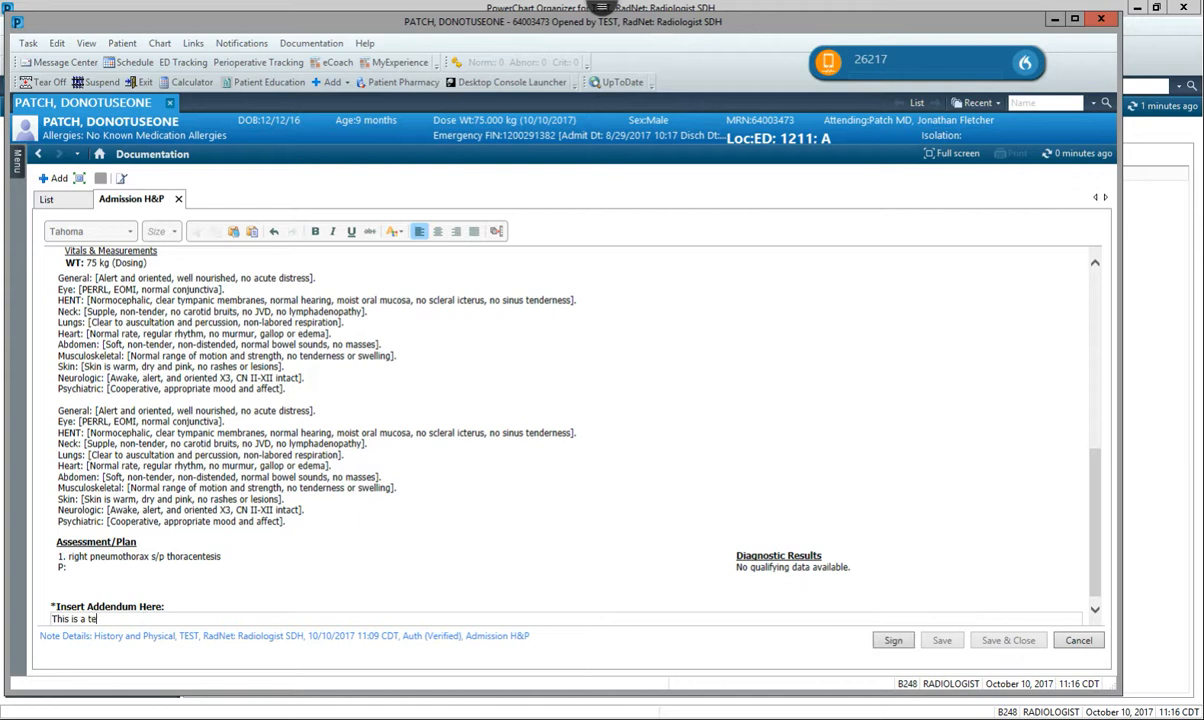
left_click(893, 640)
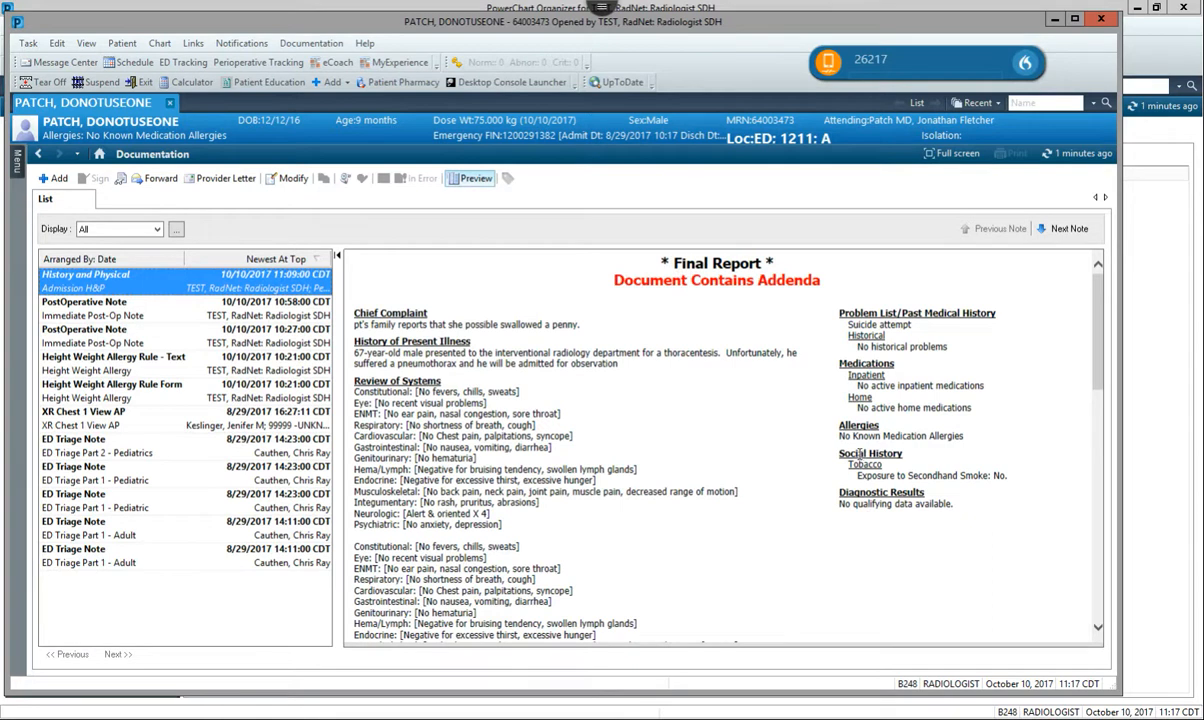
Return to the Radiologist Workflow and open its Quick Orders page.
left_click(99, 154)
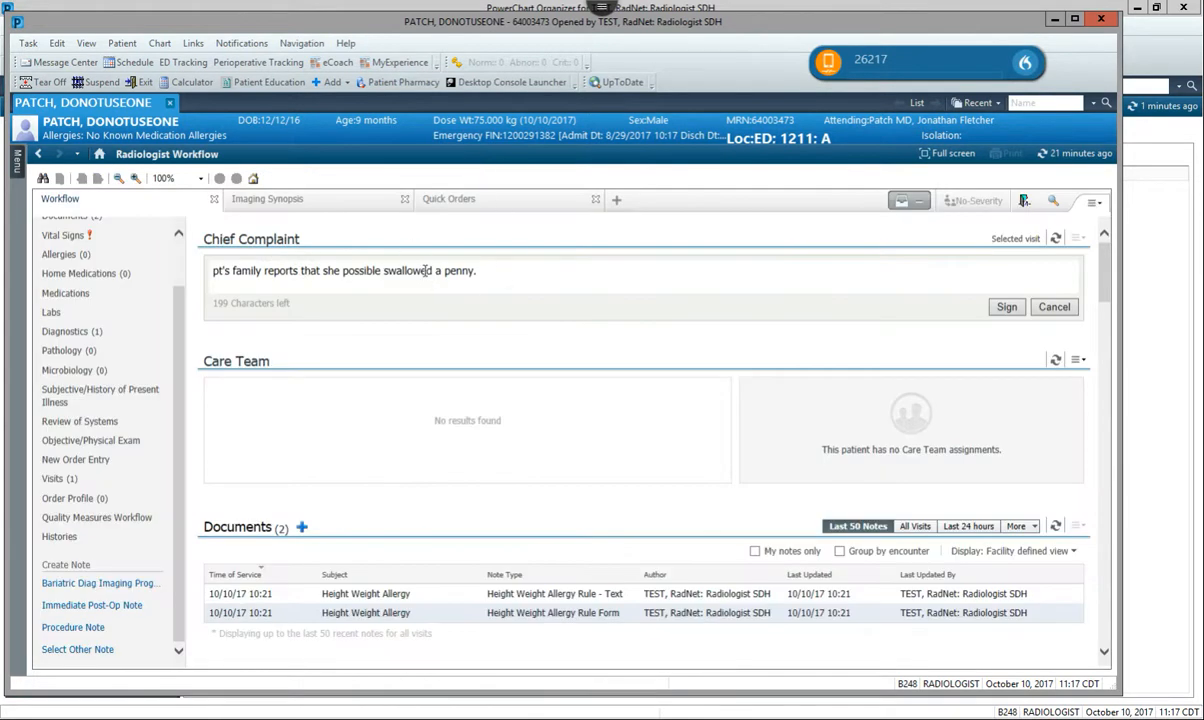
left_click(500, 205)
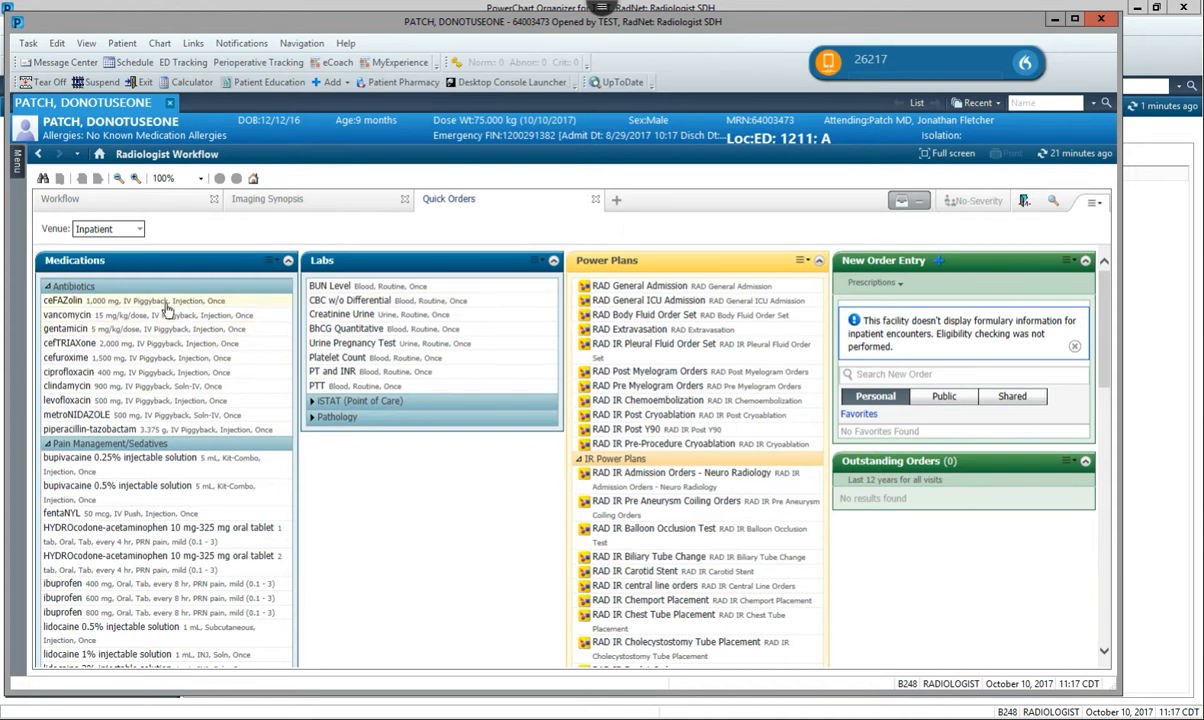
left_click(493, 203)
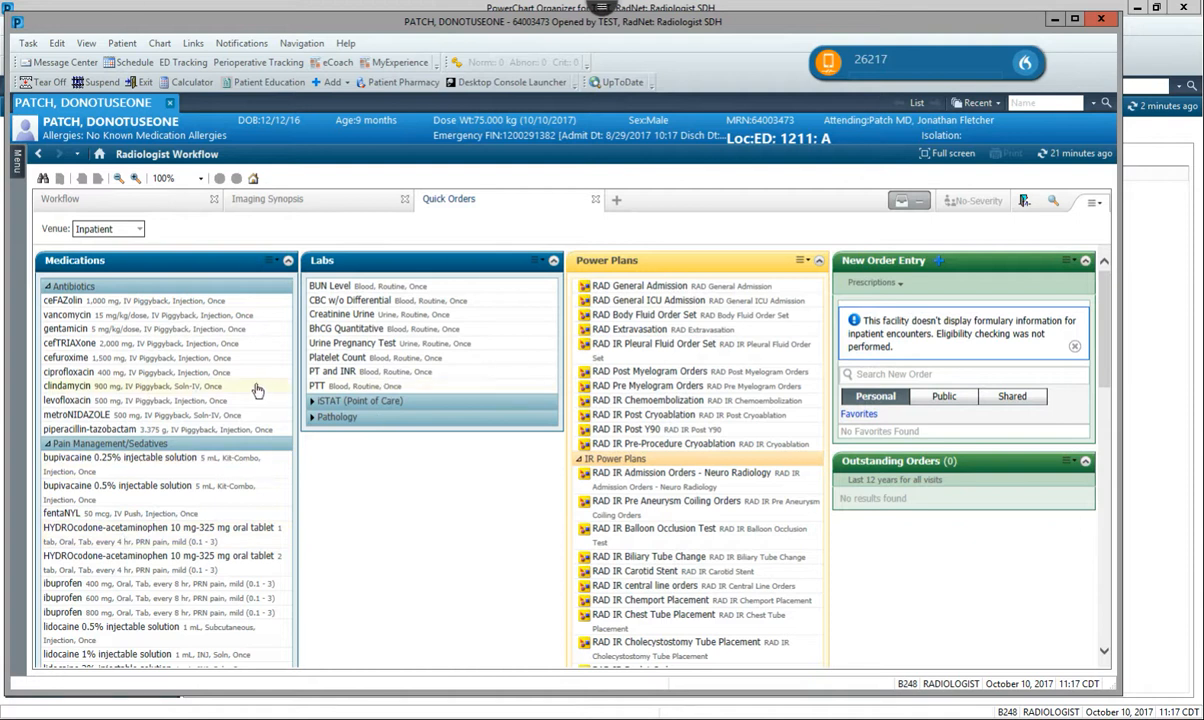
Order ibuprofen 400 mg oral tablet every 8 hr PRN mild pain for the inpatient venue and sign the order.
left_click(113, 585)
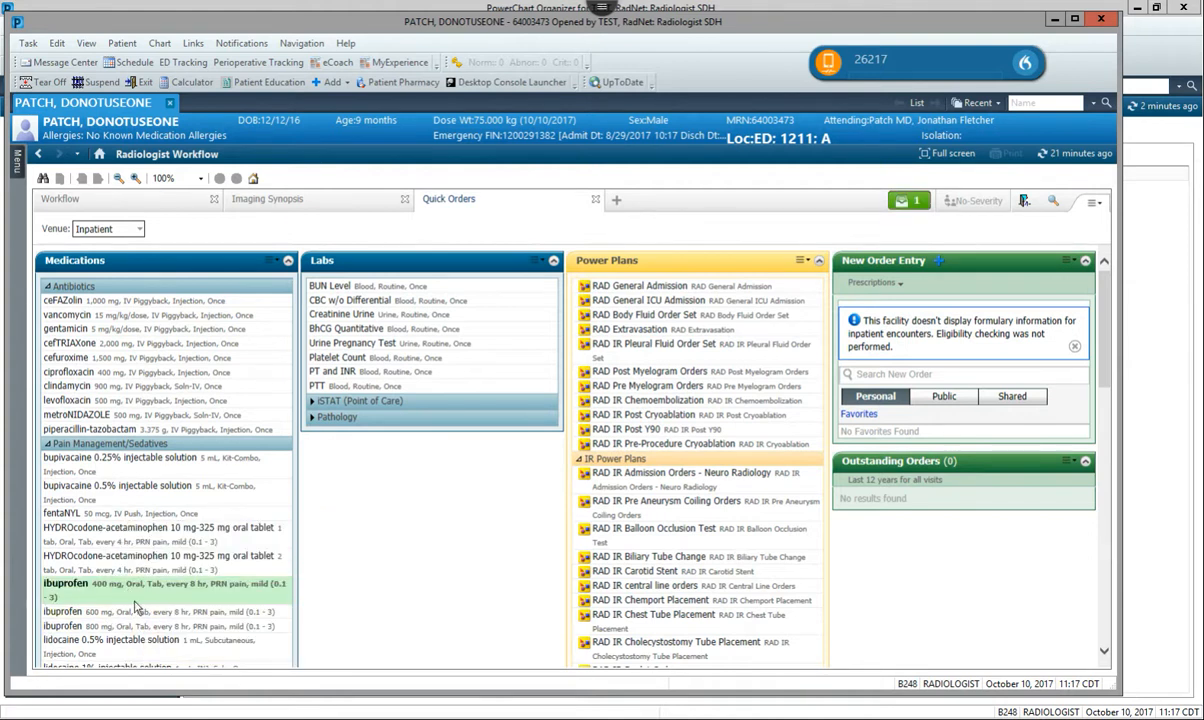
left_click(138, 596)
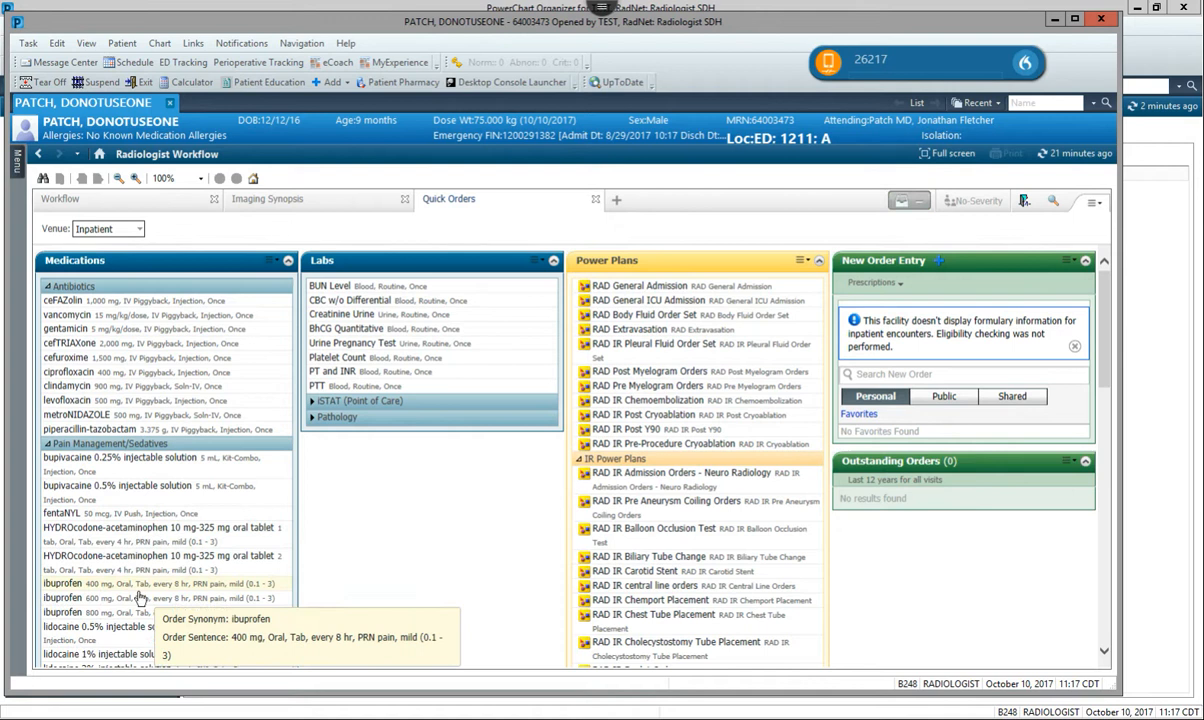
left_click(139, 588)
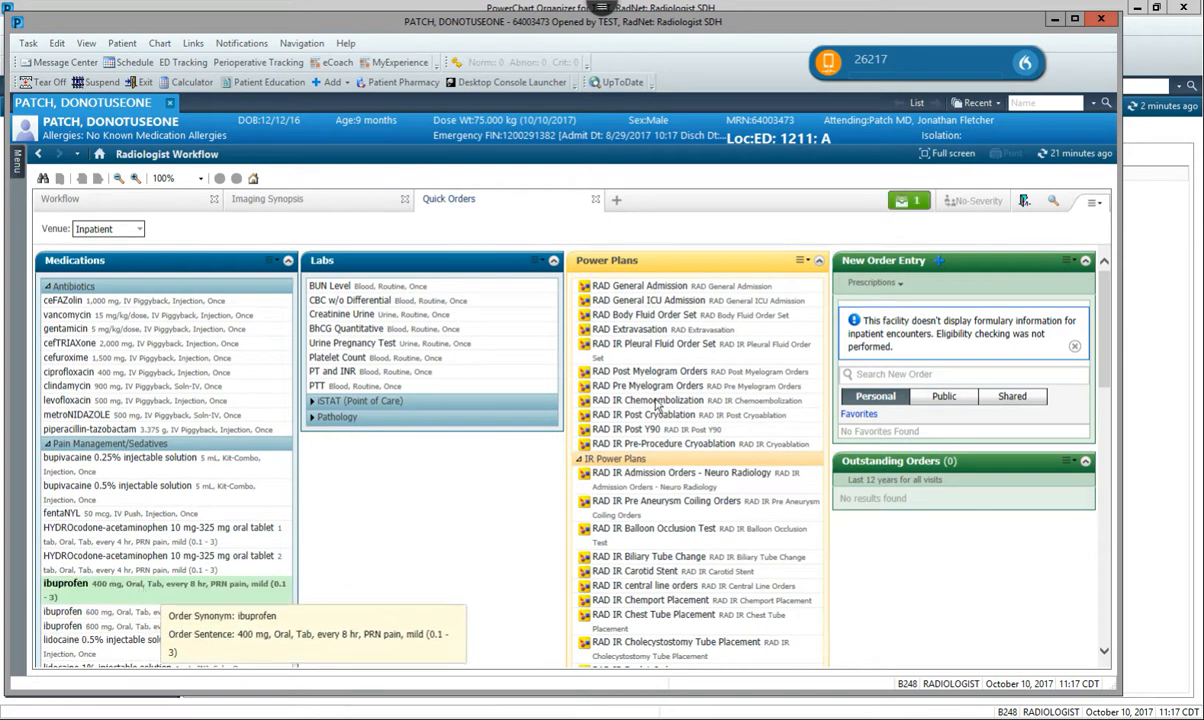
left_click(913, 203)
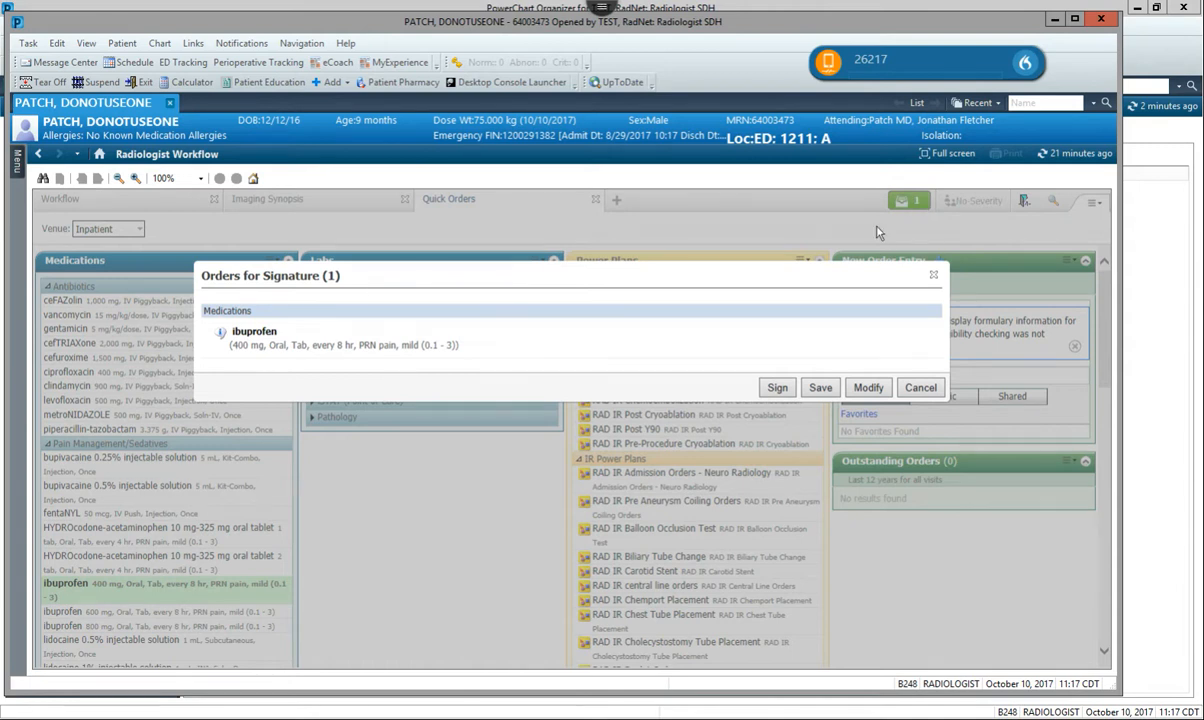
left_click(777, 387)
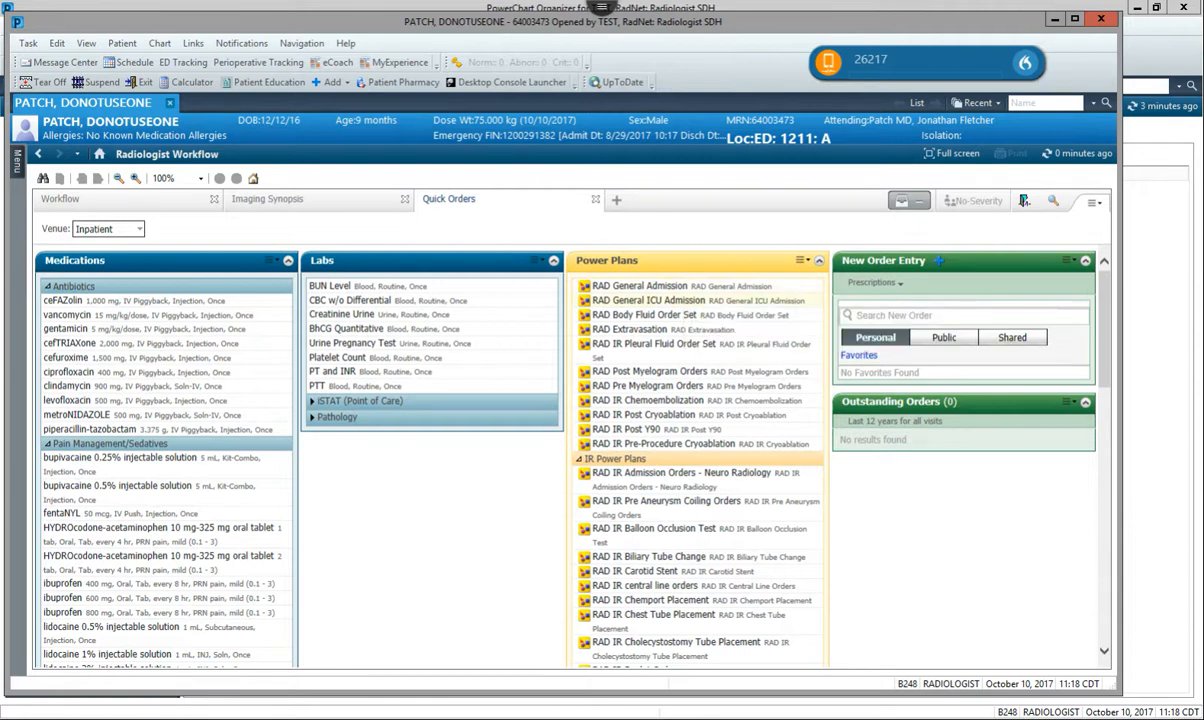
Add the RAD General ICU Admission power plan and open it for modification in a maximized window.
left_click(660, 302)
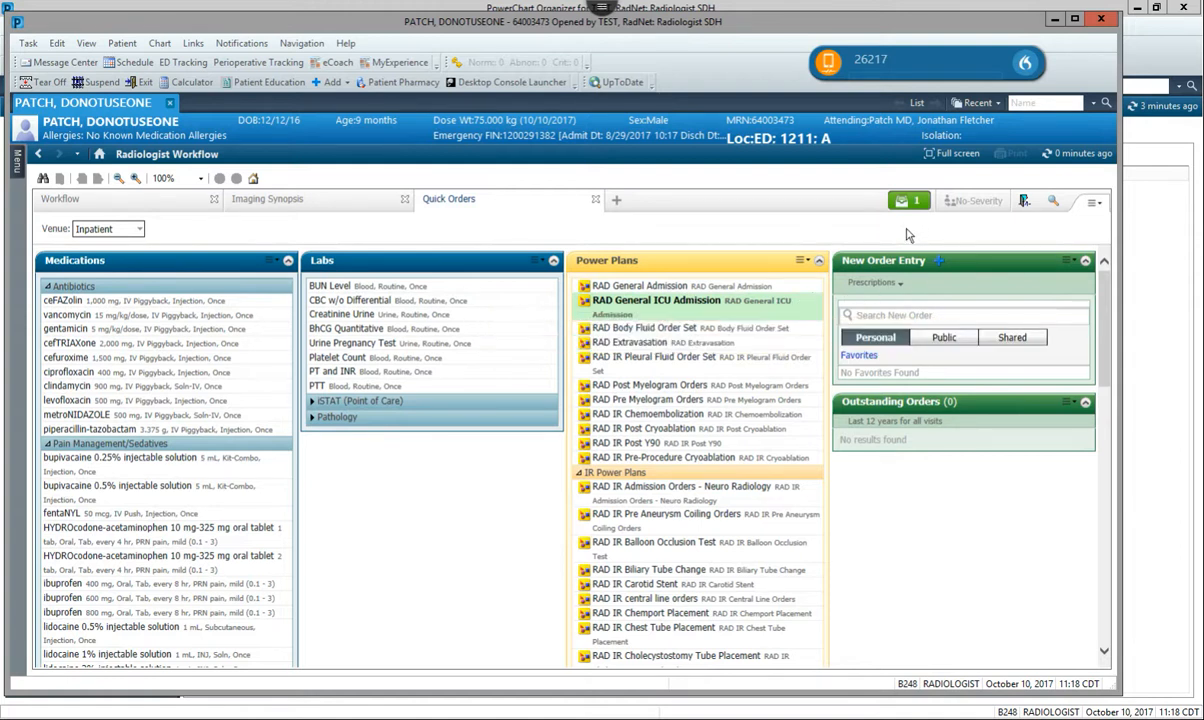
left_click(918, 202)
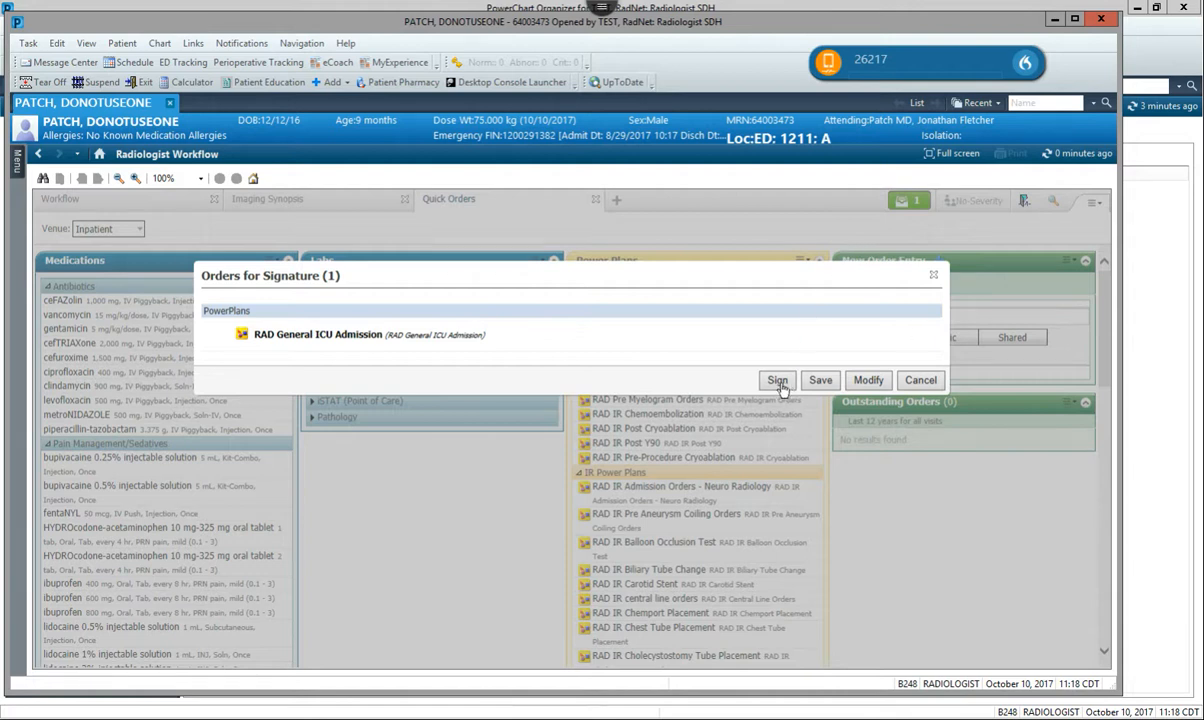
left_click(868, 381)
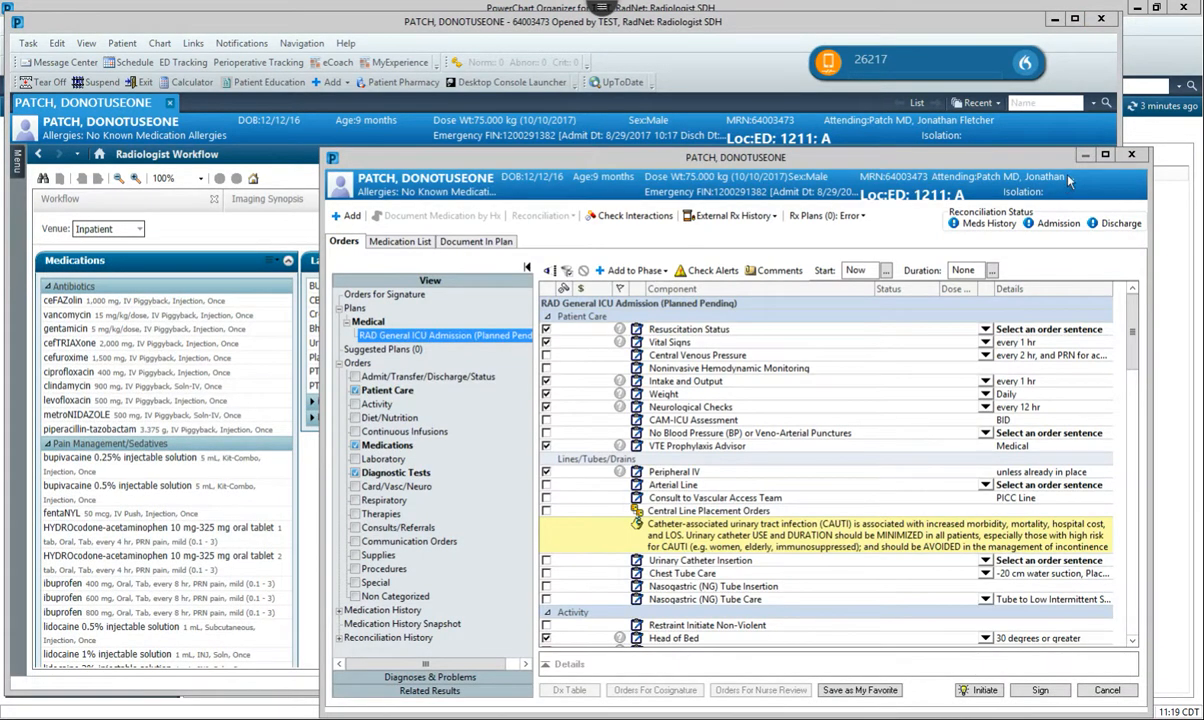
left_click(1105, 156)
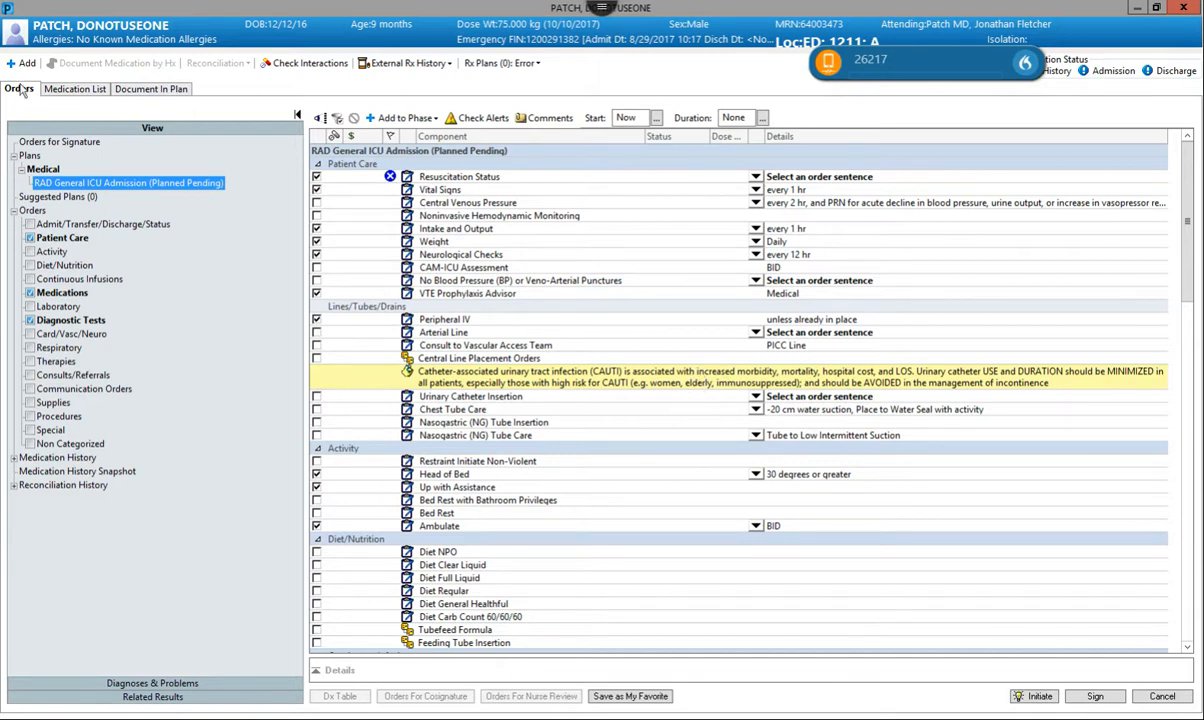
double_click(658, 16)
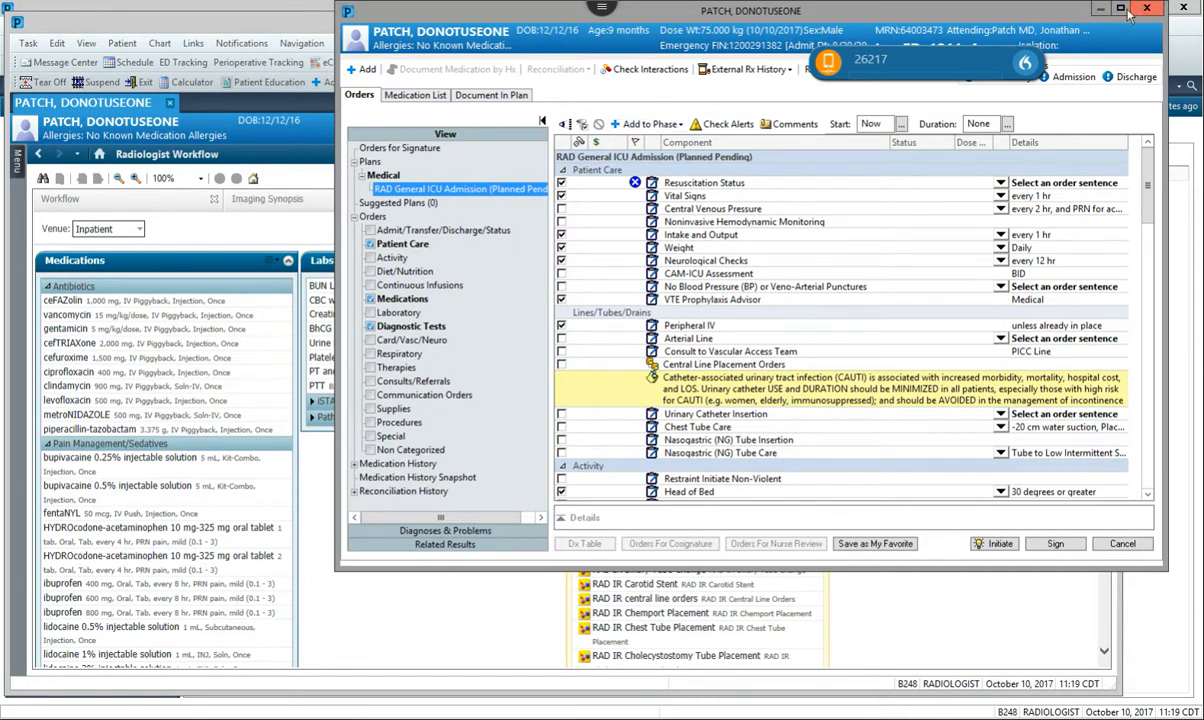
double_click(1060, 12)
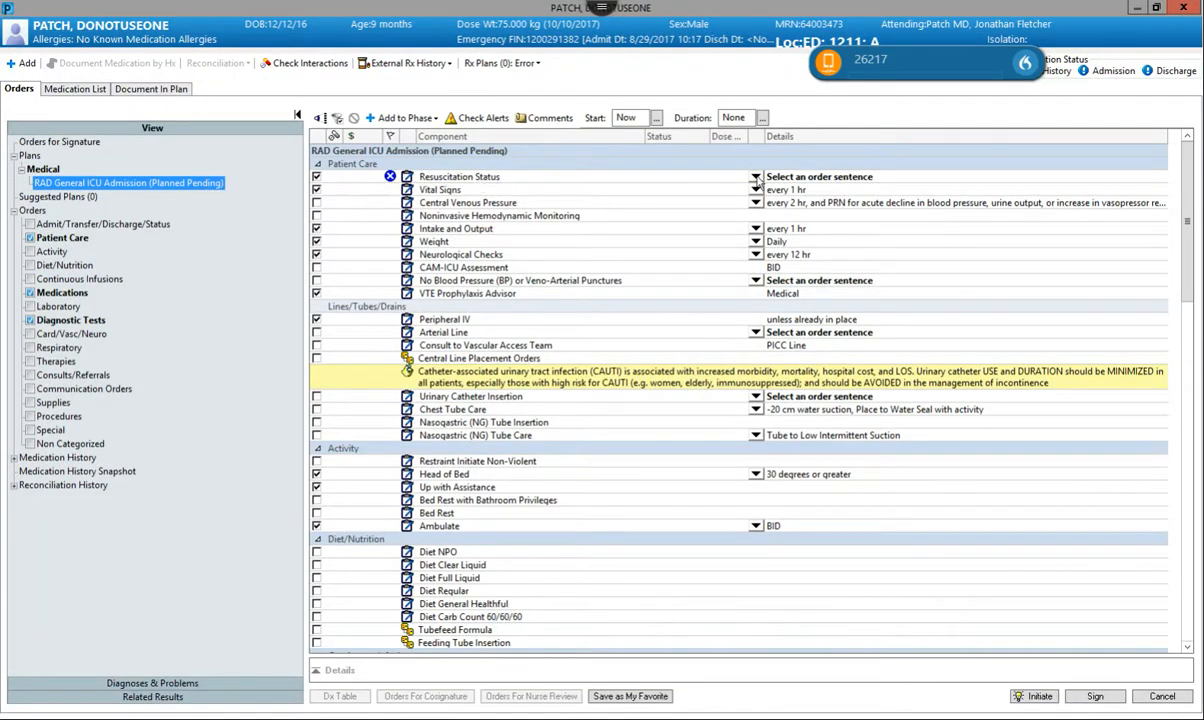
Set the Resuscitation Status order sentence in the ICU admission plan to Full Code.
mouse_move(389, 178)
left_click(756, 177)
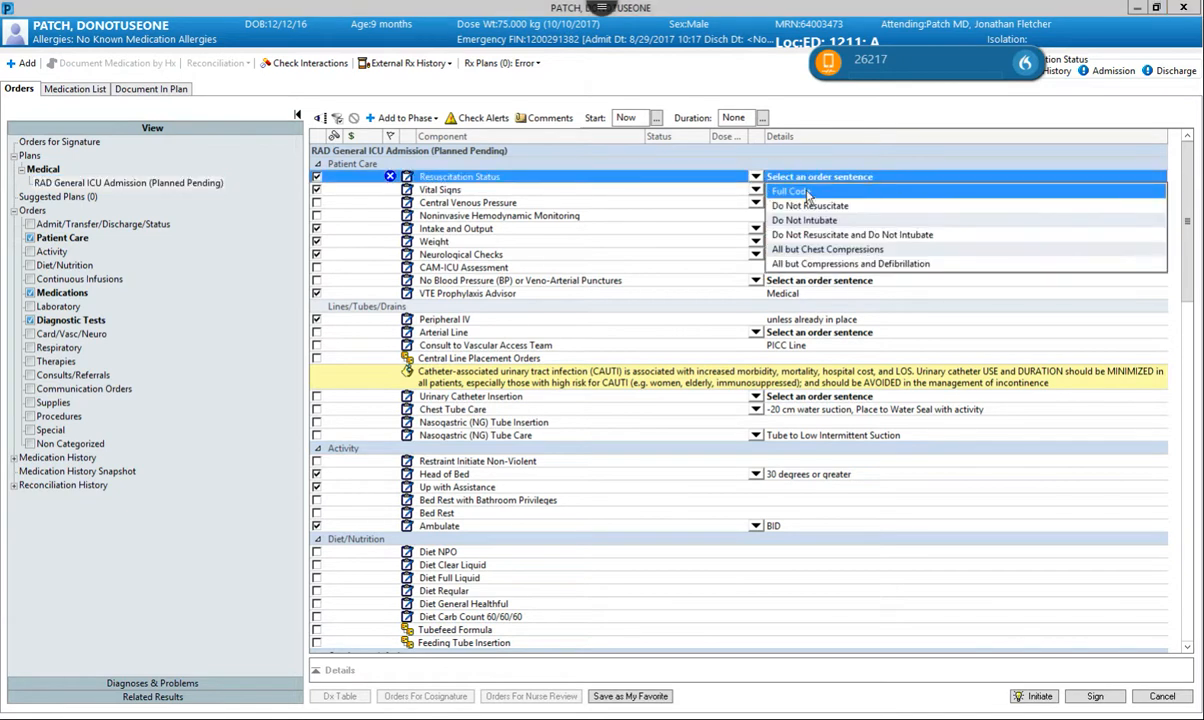
left_click(805, 190)
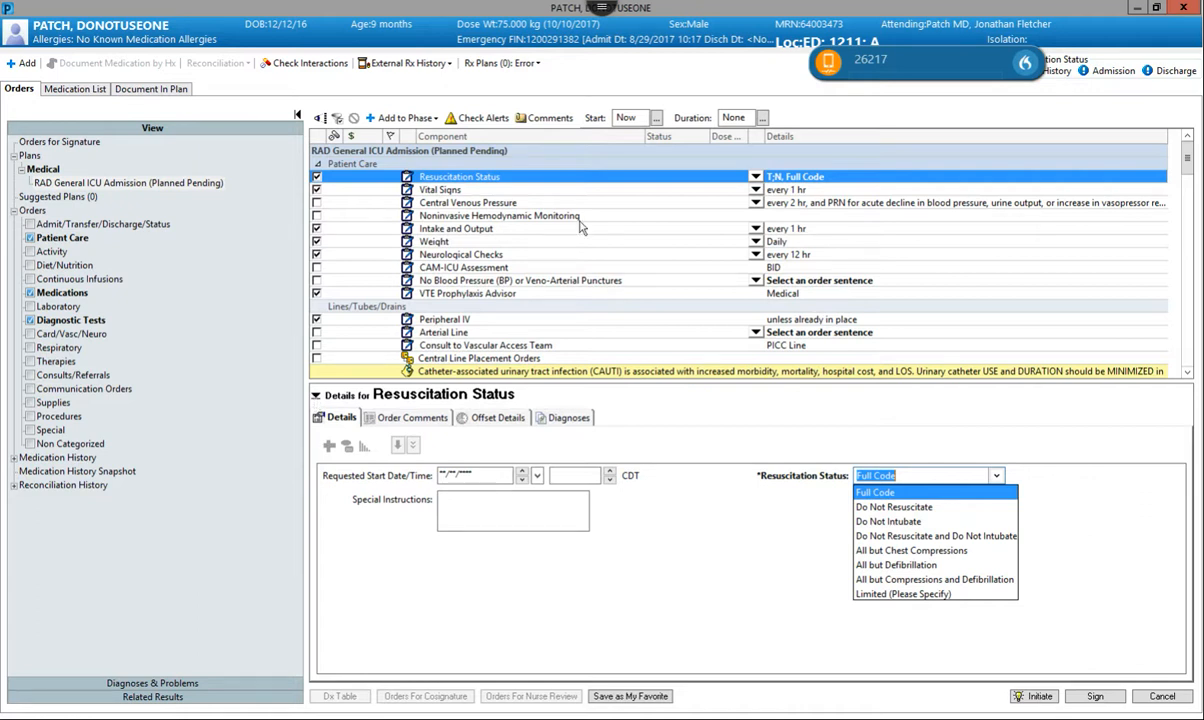
left_click(757, 180)
left_click(757, 180)
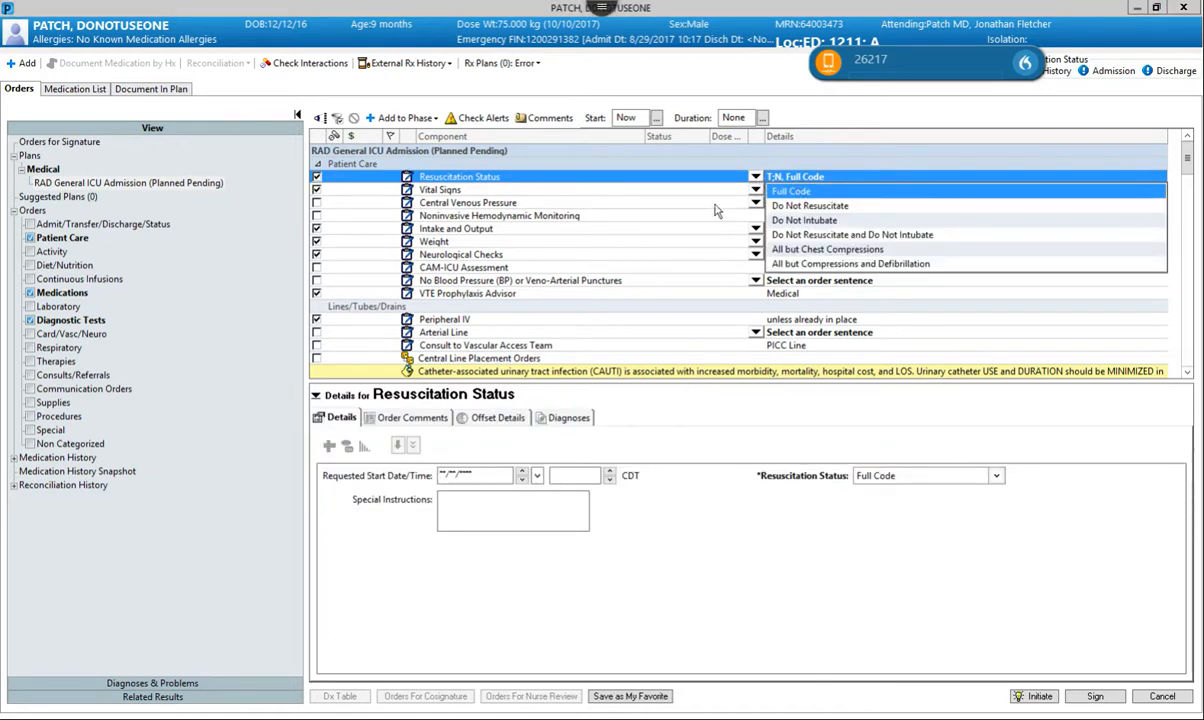
left_click(666, 211)
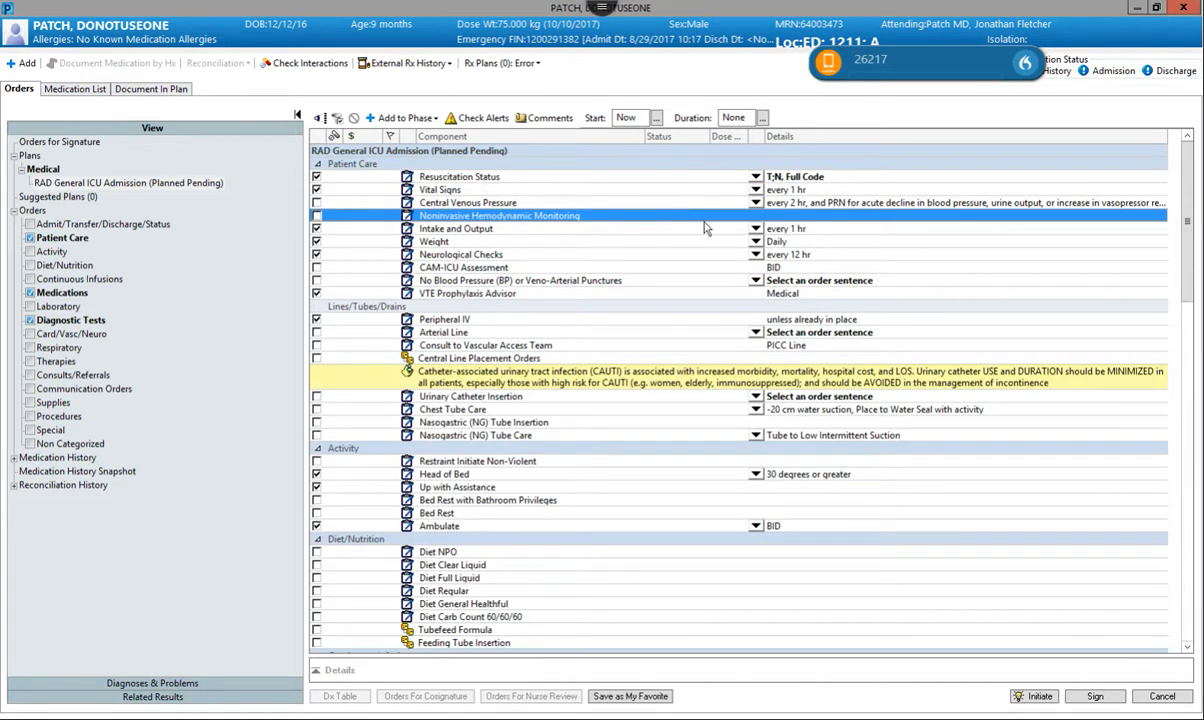
Set the Vital Signs order sentence in the ICU admission plan to every 4 hr.
left_click(755, 190)
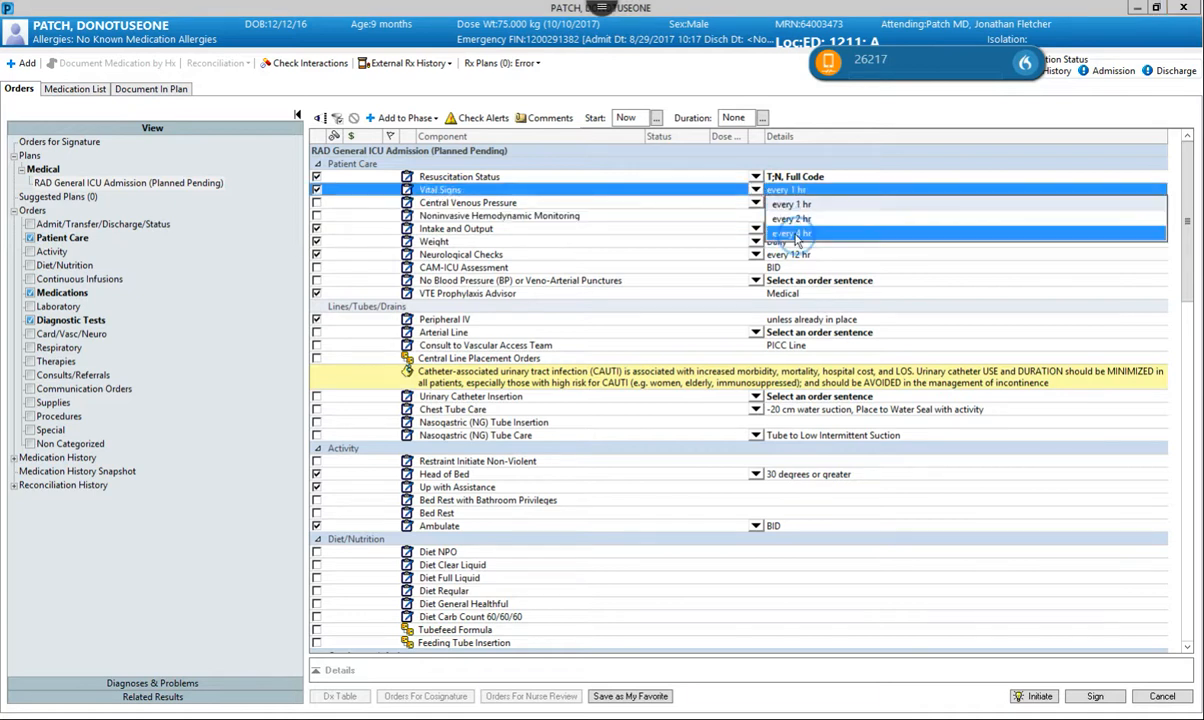
left_click(792, 234)
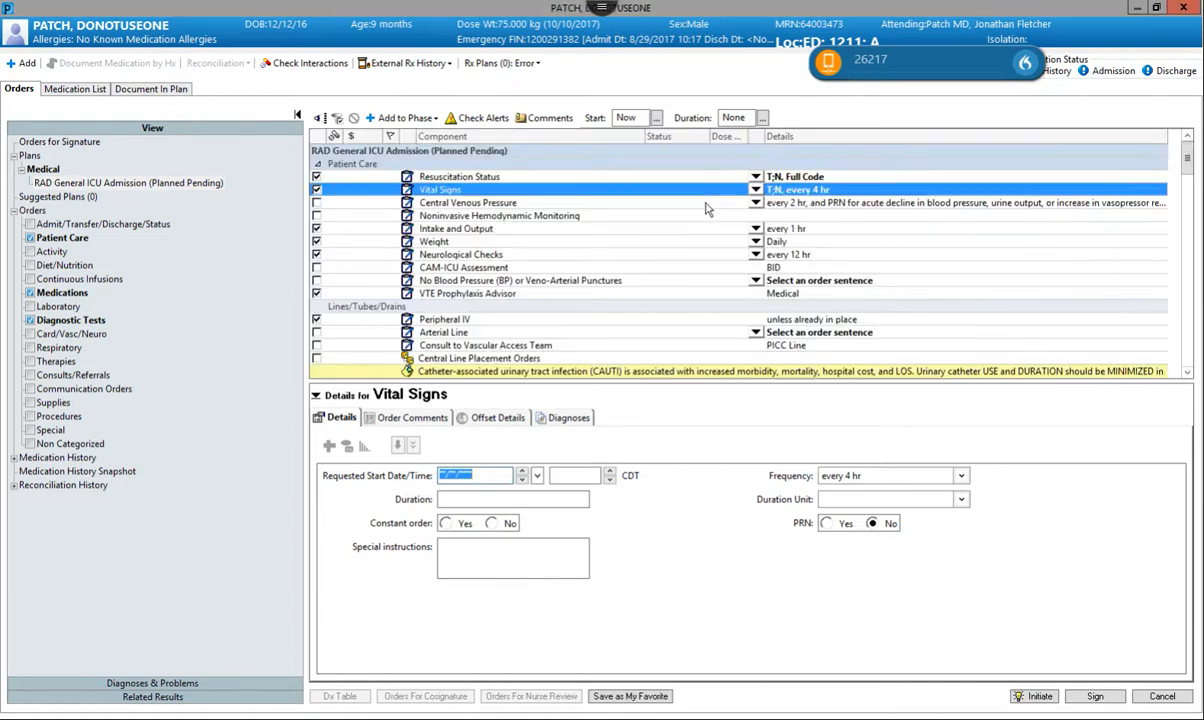
left_click(697, 231)
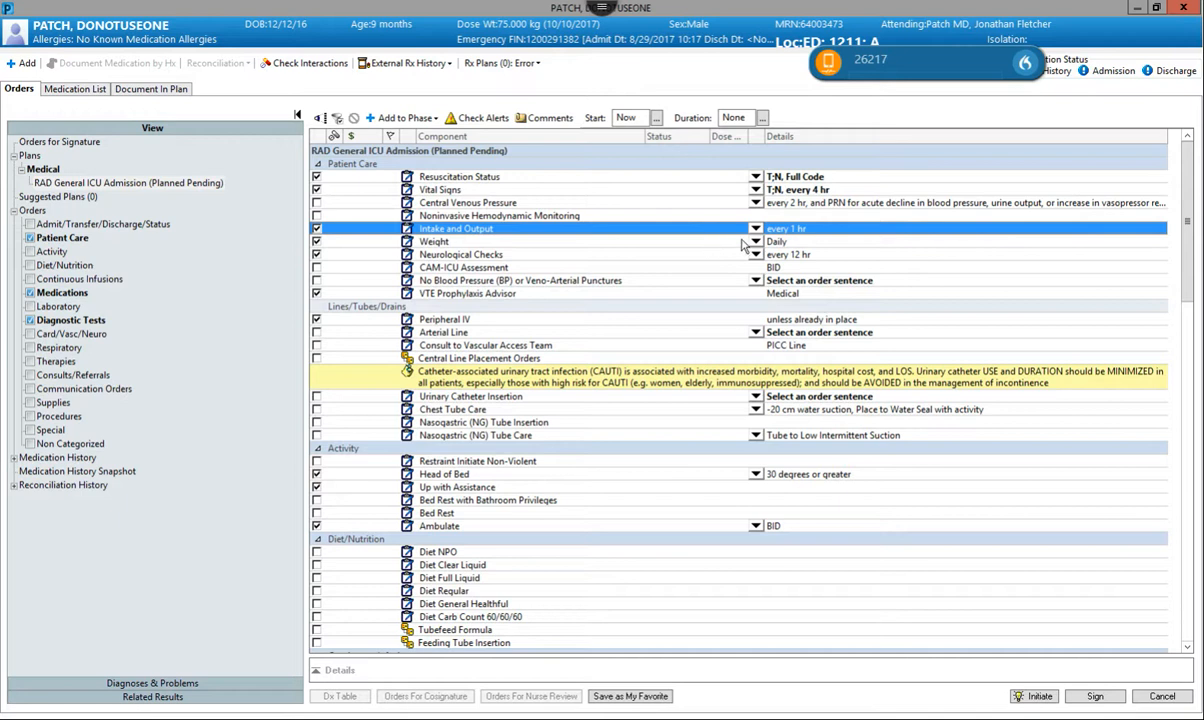
Include the Common Concerns ICU subplan from the Medications section of the ICU admission plan.
scroll(689, 245, "down", 4)
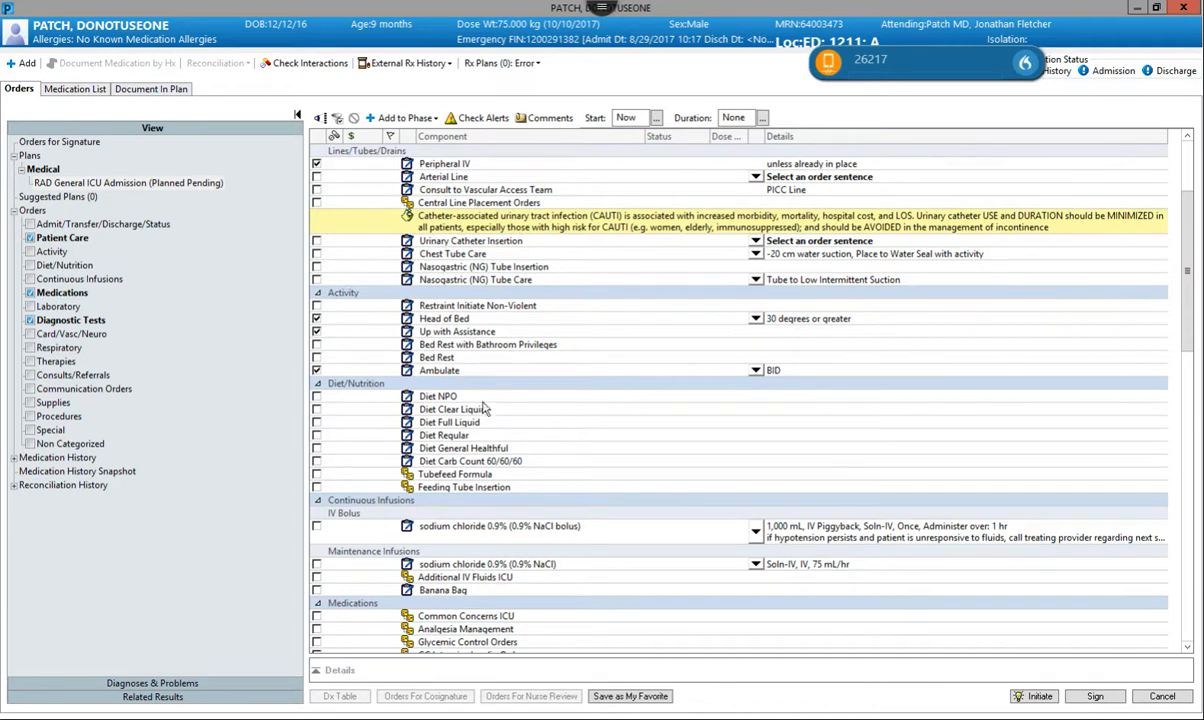
scroll(477, 378, "down", 3)
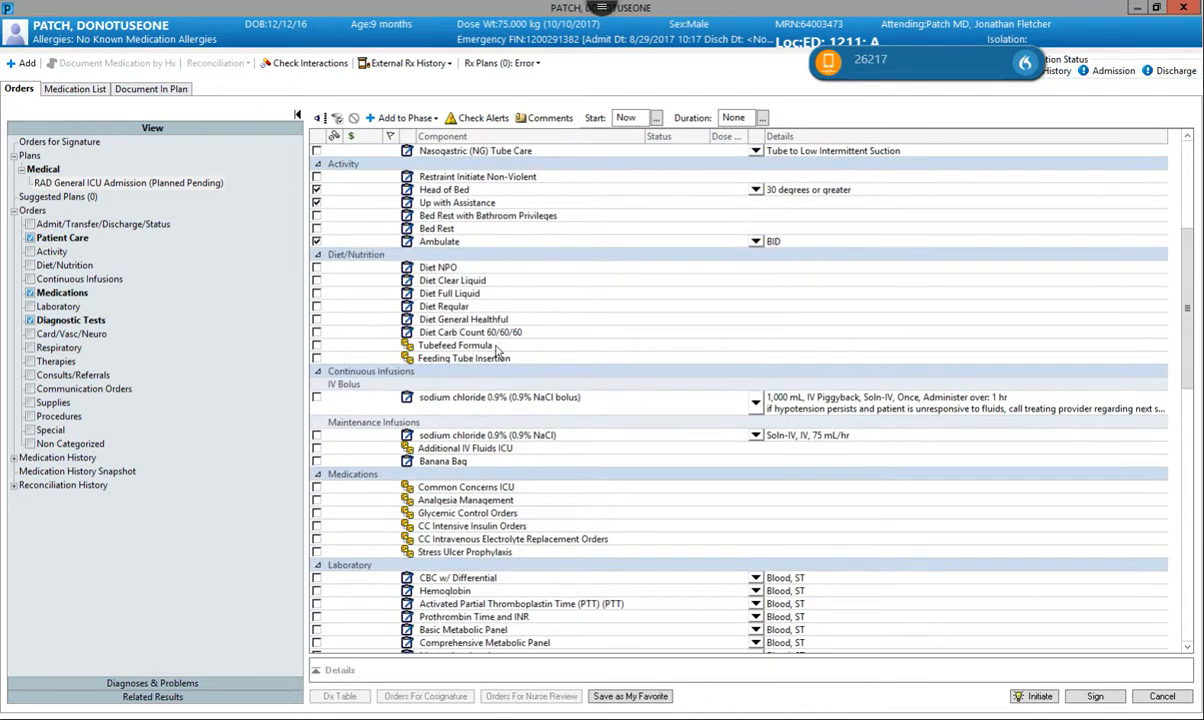
scroll(440, 346, "down", 1)
scroll(520, 328, "down", 2)
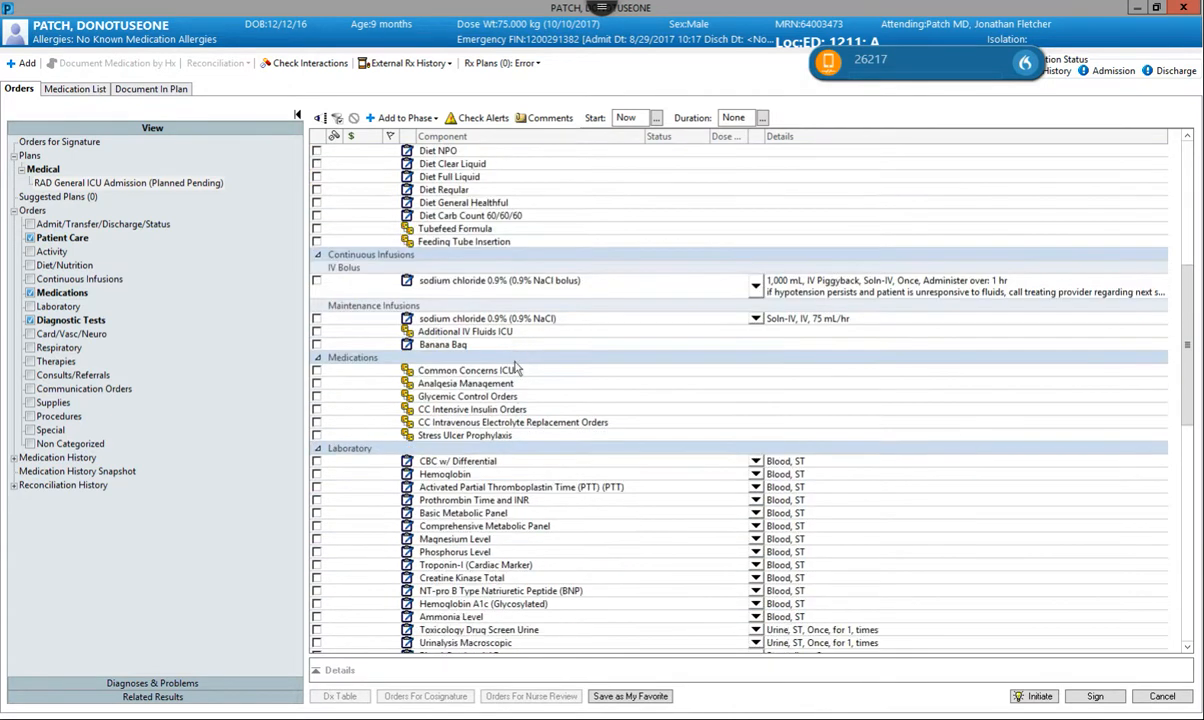
scroll(469, 340, "down", 2)
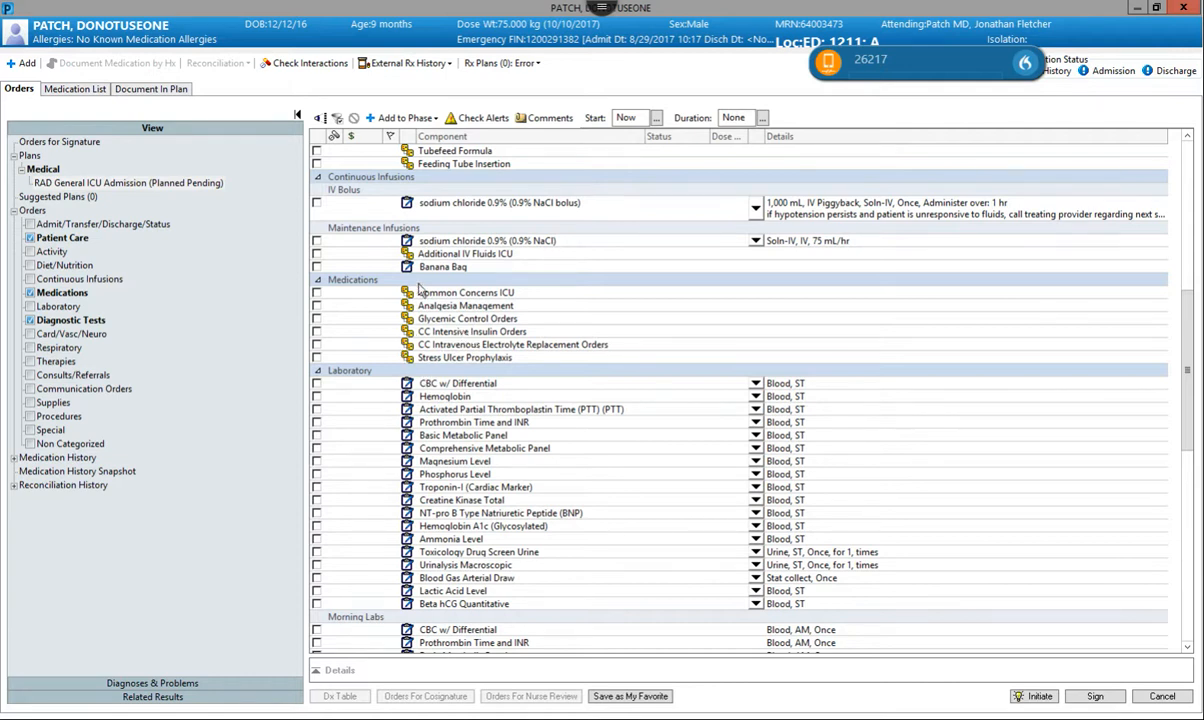
left_click(316, 292)
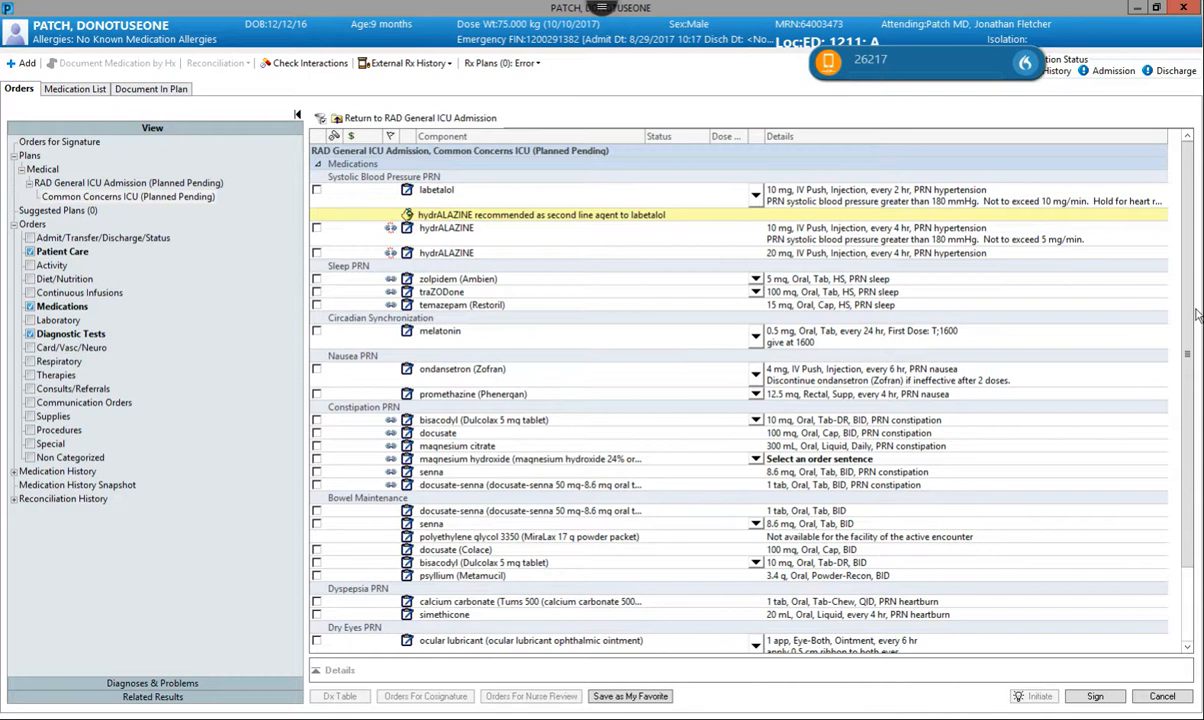
Select ondansetron (Zofran) 4 mg IV Push every 6 hr PRN nausea in Common Concerns ICU and return to the main plan.
scroll(1198, 396, "down", 1)
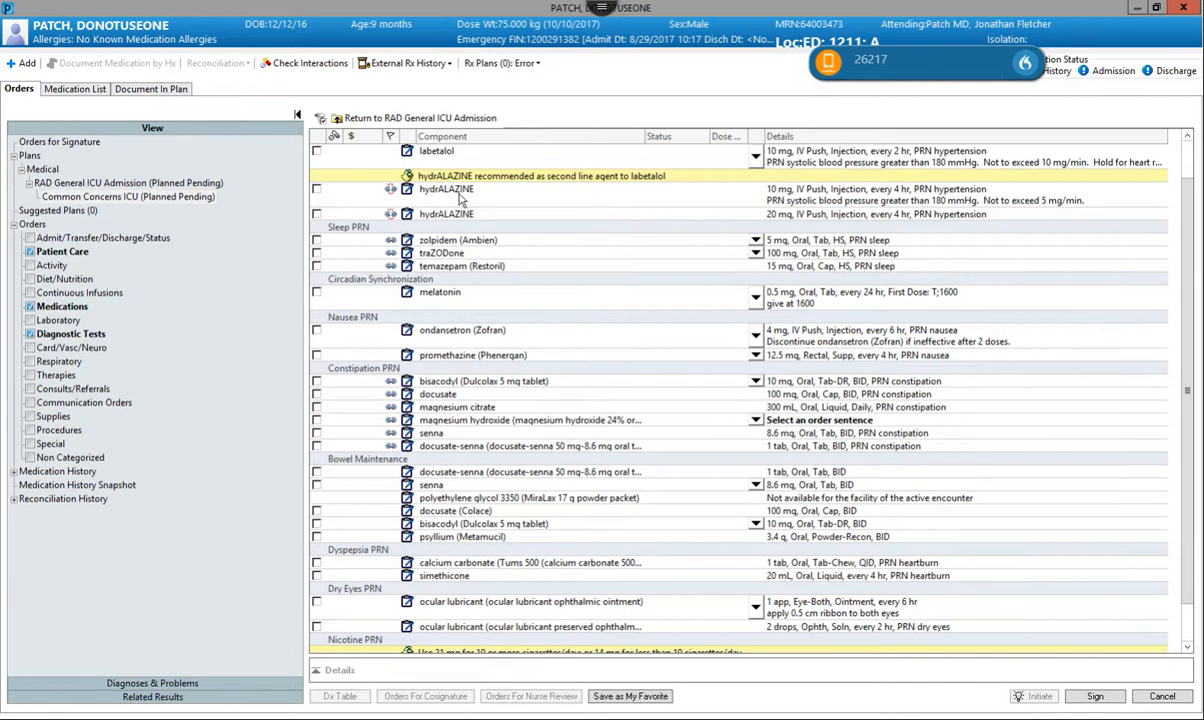
scroll(465, 204, "up", 1)
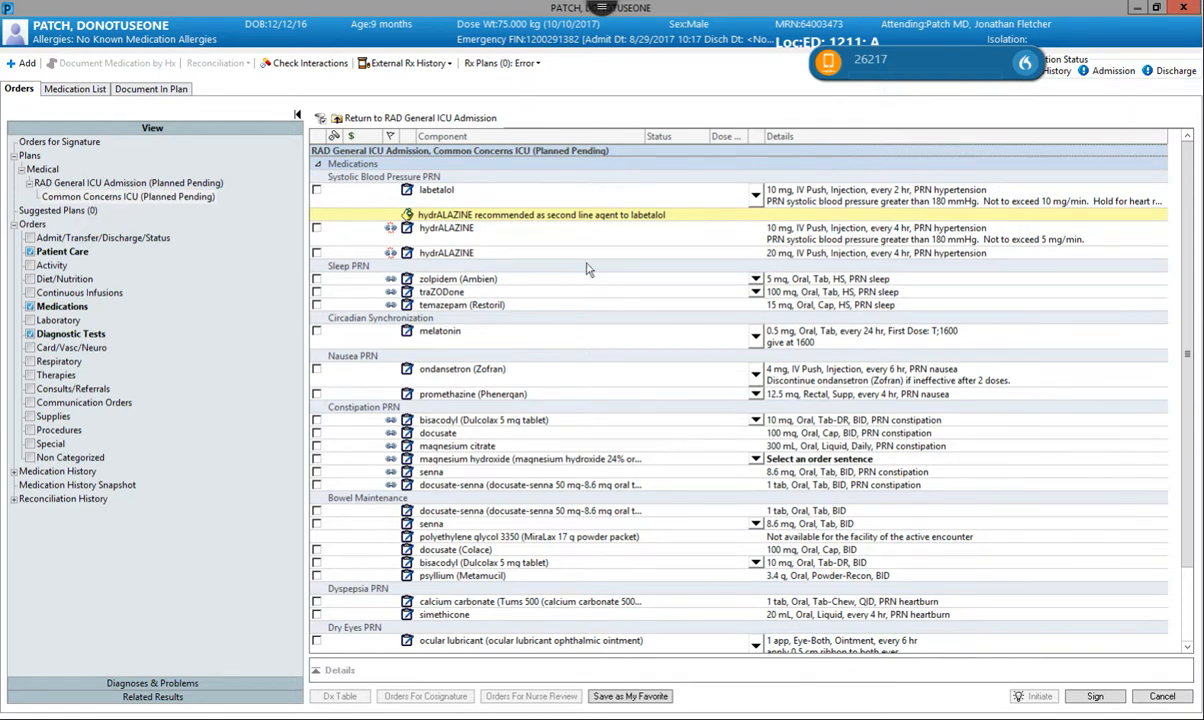
scroll(505, 268, "down", 3)
scroll(519, 323, "up", 5)
scroll(388, 300, "down", 5)
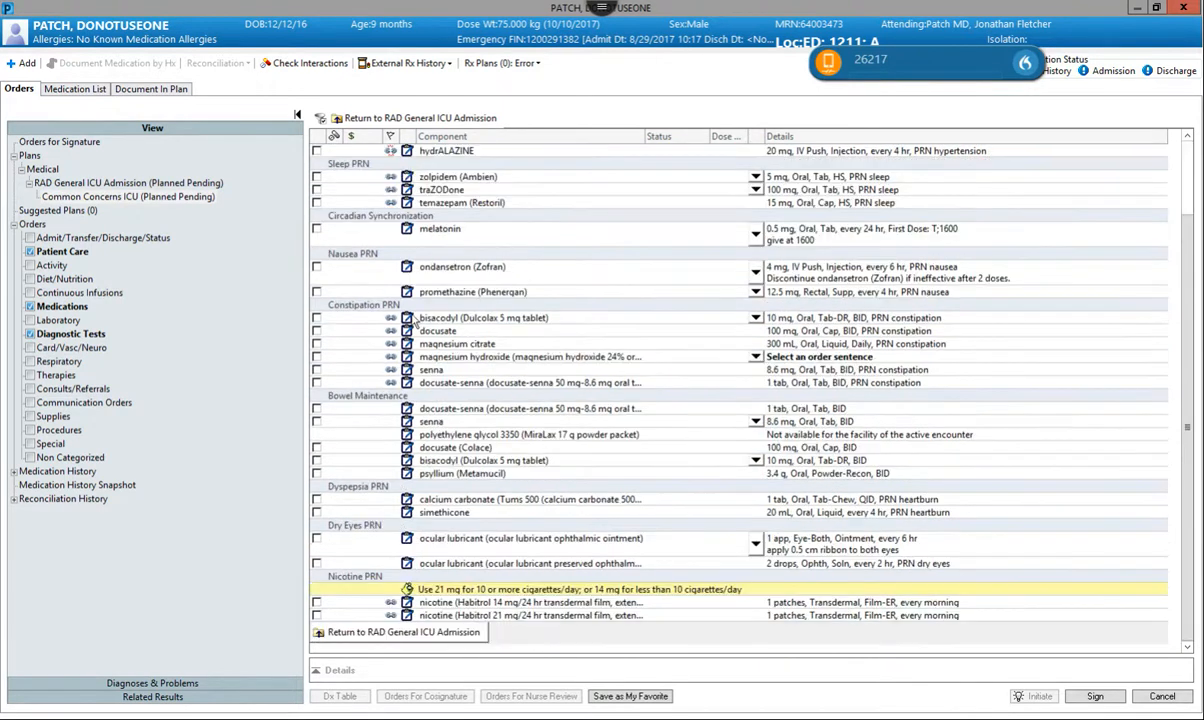
left_click(316, 266)
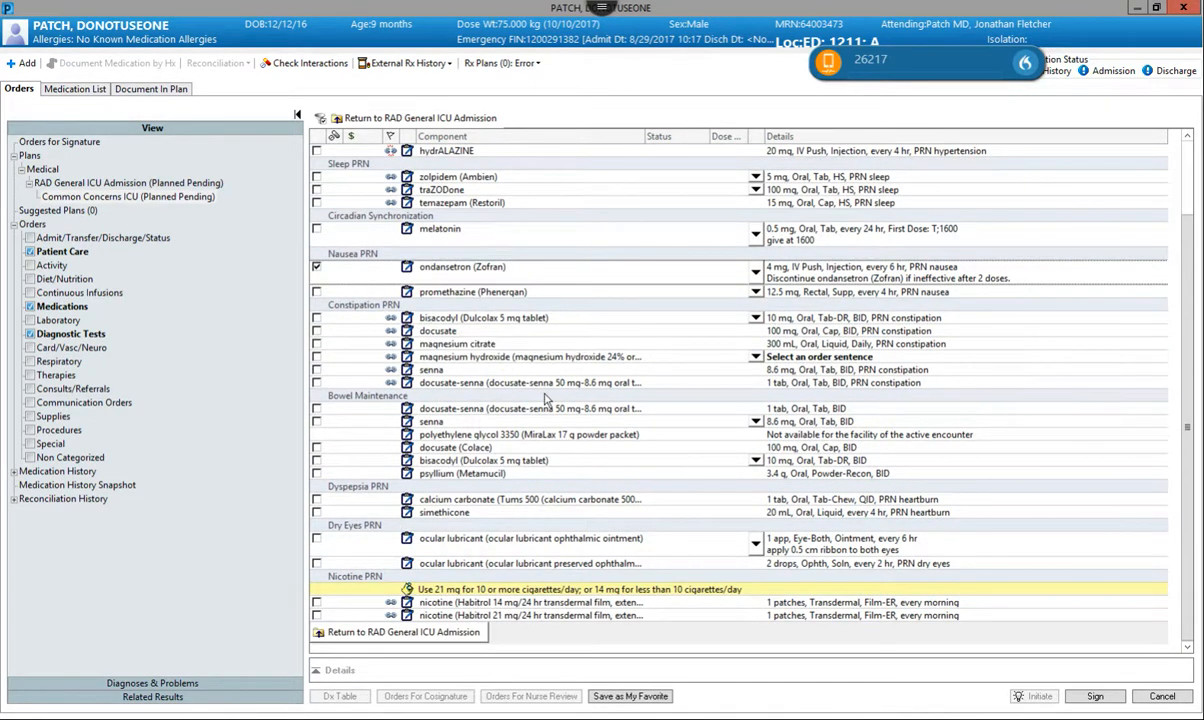
left_click(398, 633)
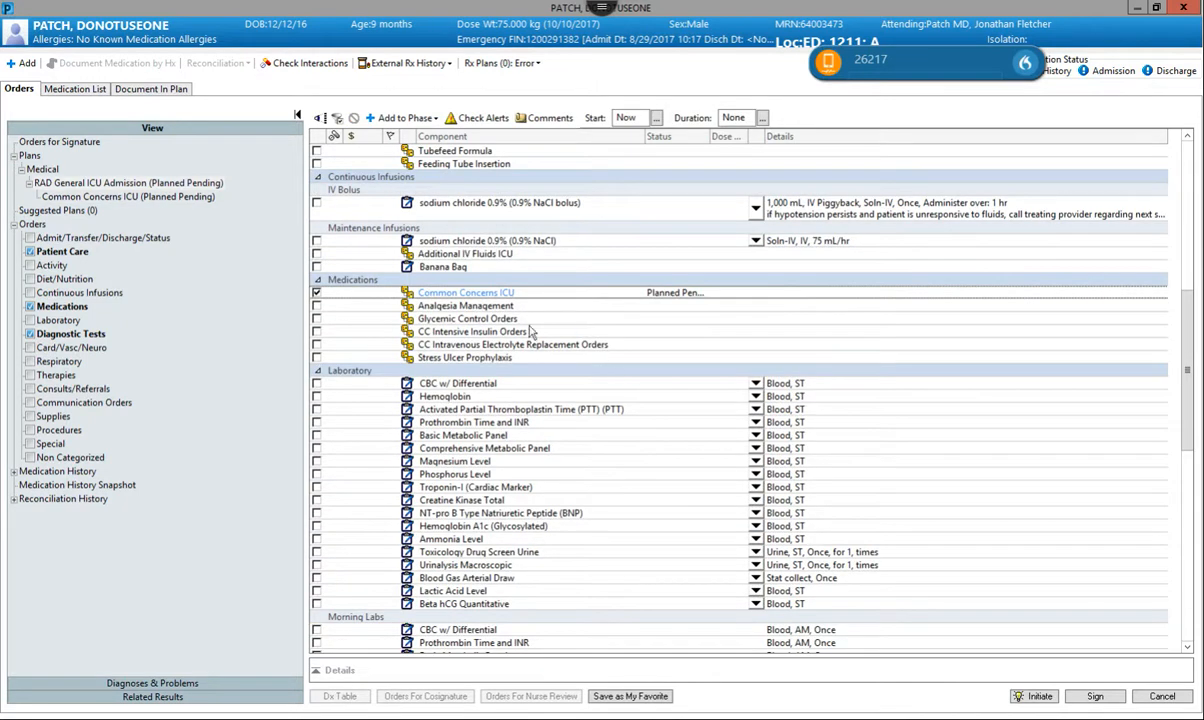
Include the Analgesia Management subplan with acetaminophen 650 mg and Percocet 7.5 mg-325 mg, one tablet every 4 hr, and return to the main plan.
left_click(316, 305)
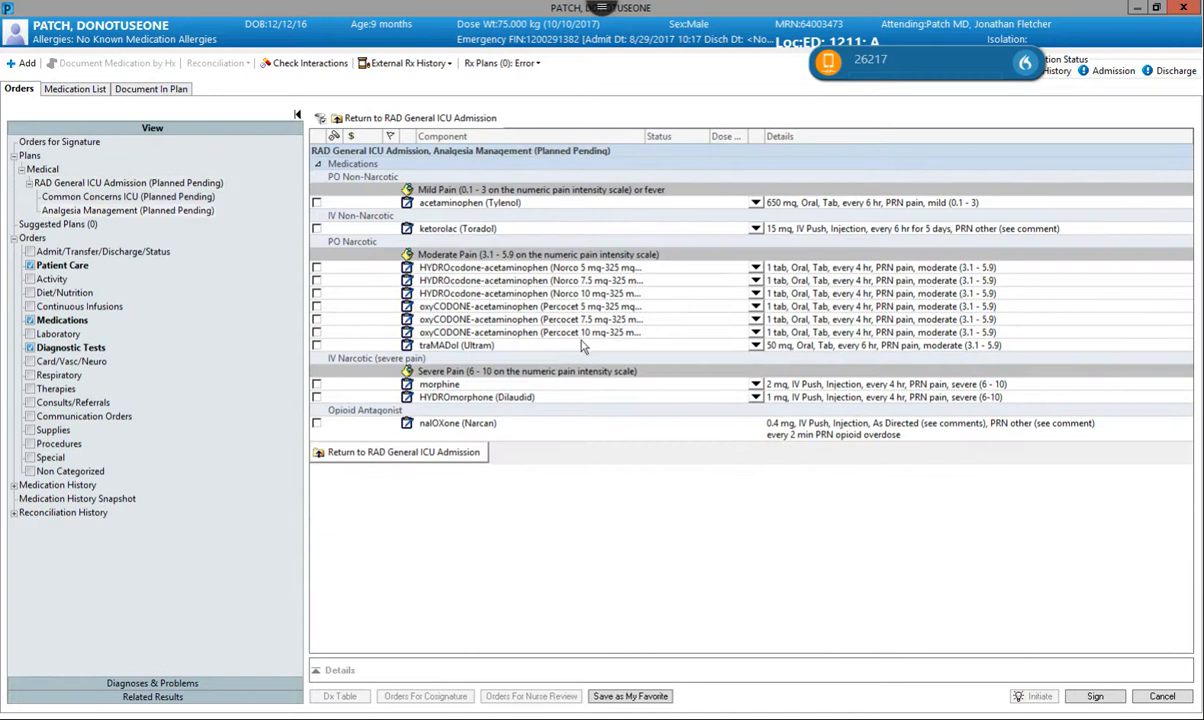
left_click(316, 202)
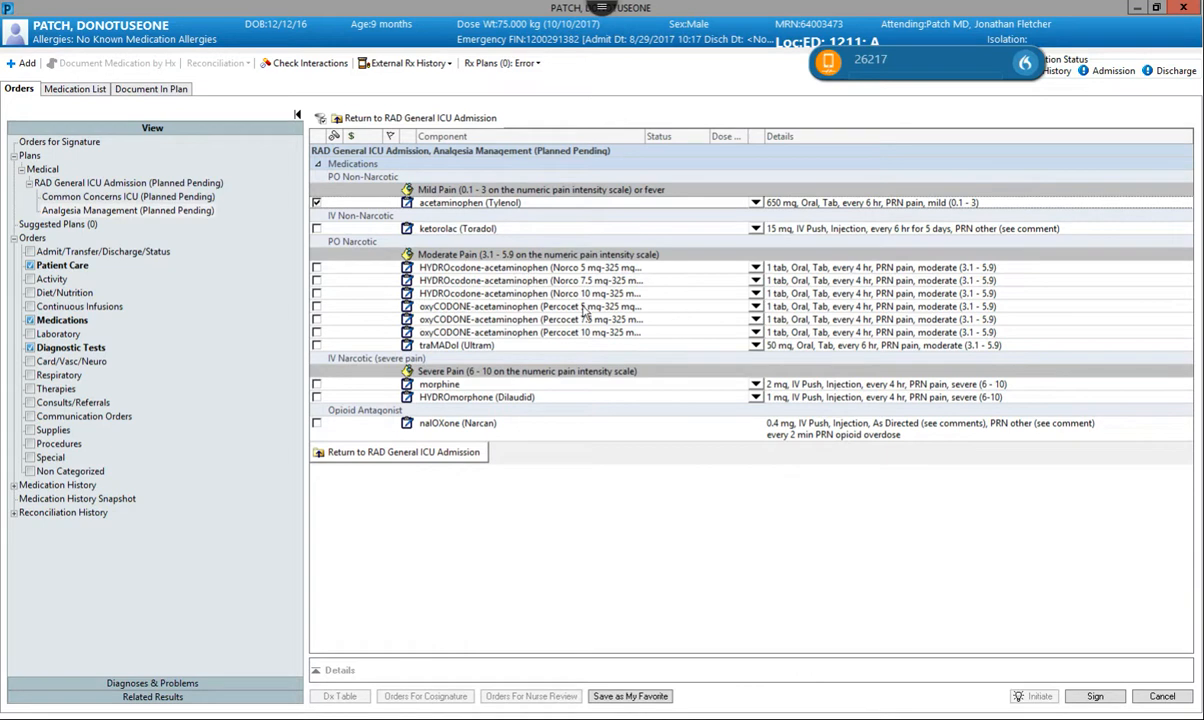
left_click(315, 320)
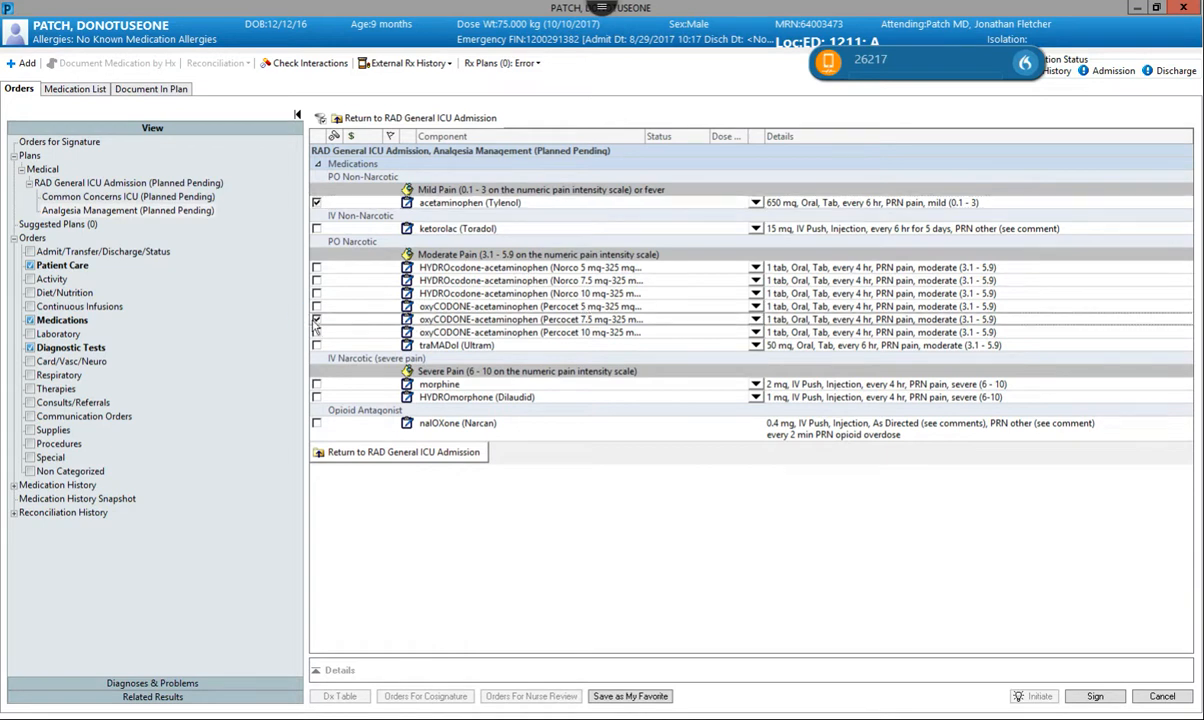
left_click(755, 320)
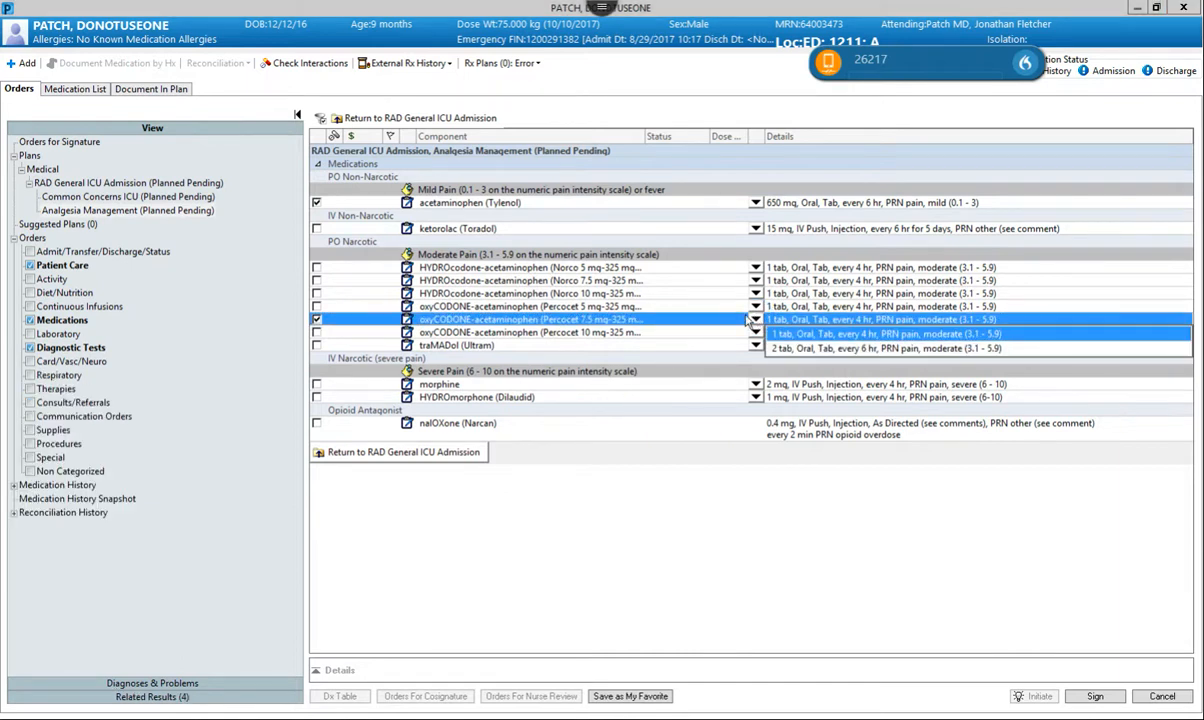
left_click(400, 452)
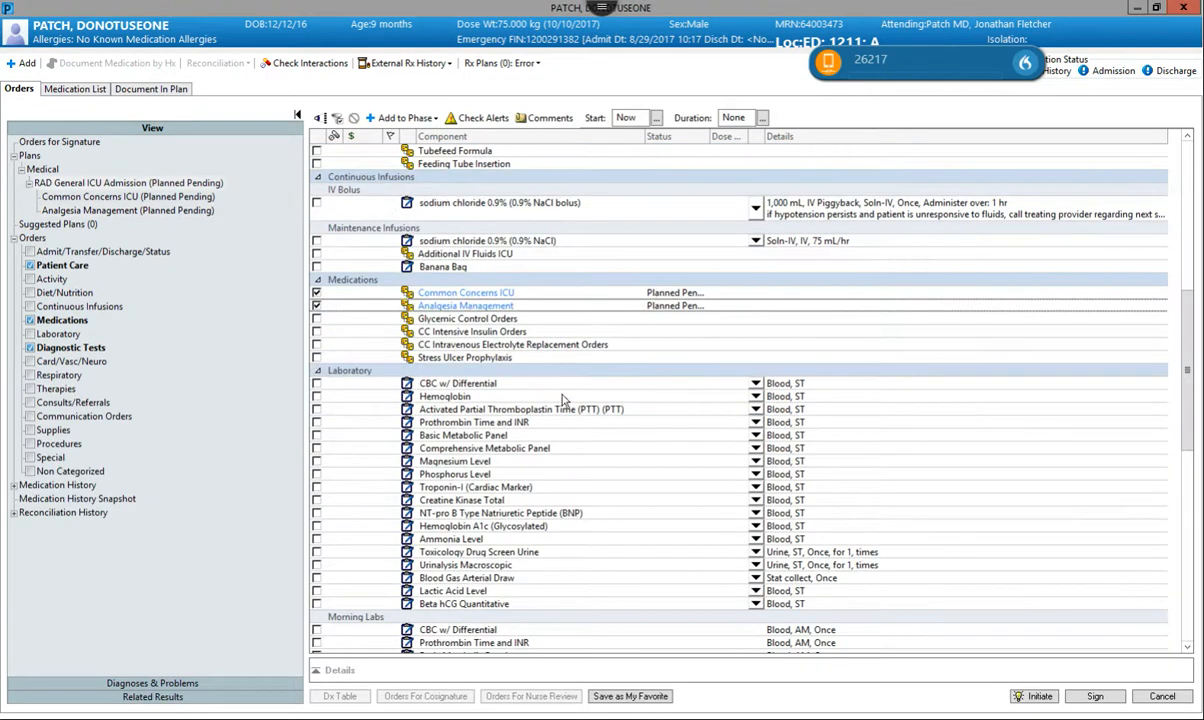
Save the customized plan as a favorite named "RAD General ICU Admission mls".
scroll(620, 376, "down", 6)
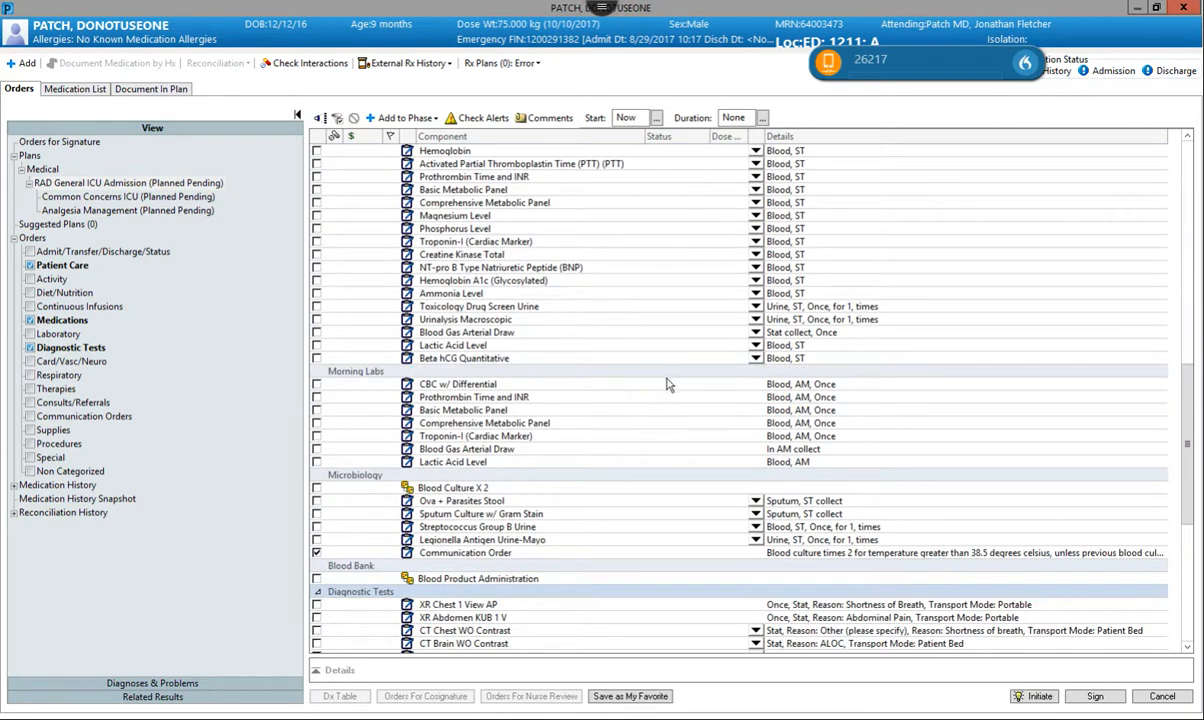
scroll(640, 375, "down", 6)
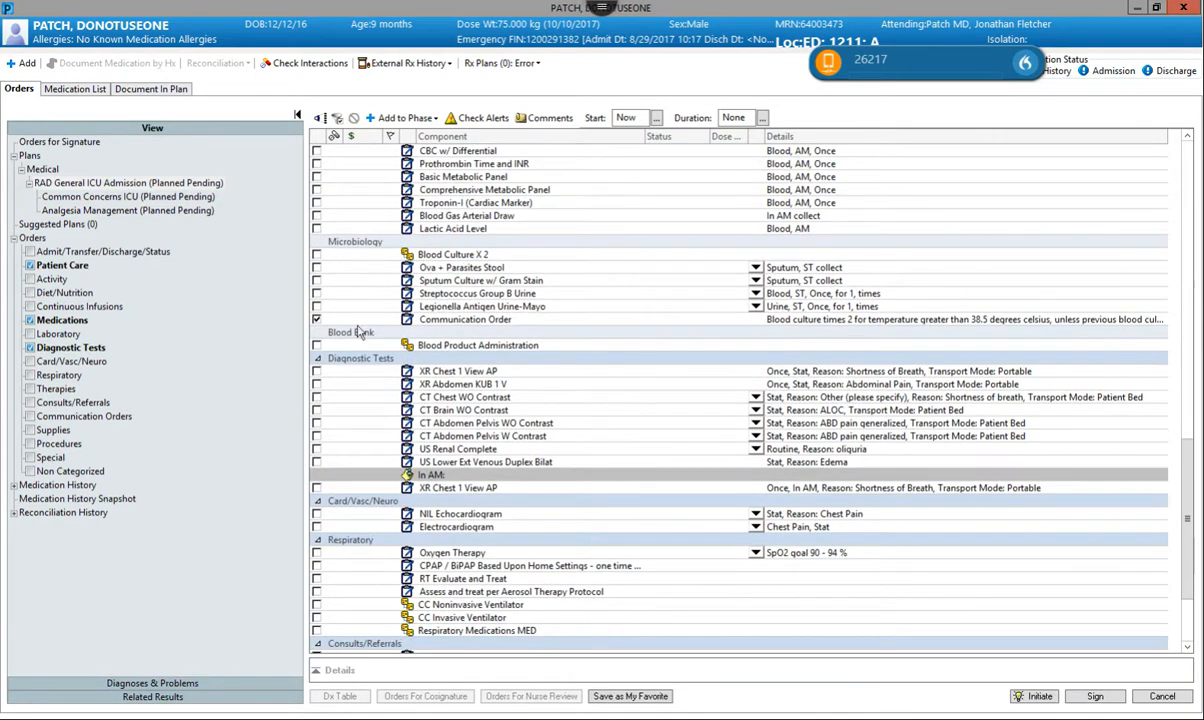
scroll(362, 355, "up", 4)
scroll(423, 262, "down", 7)
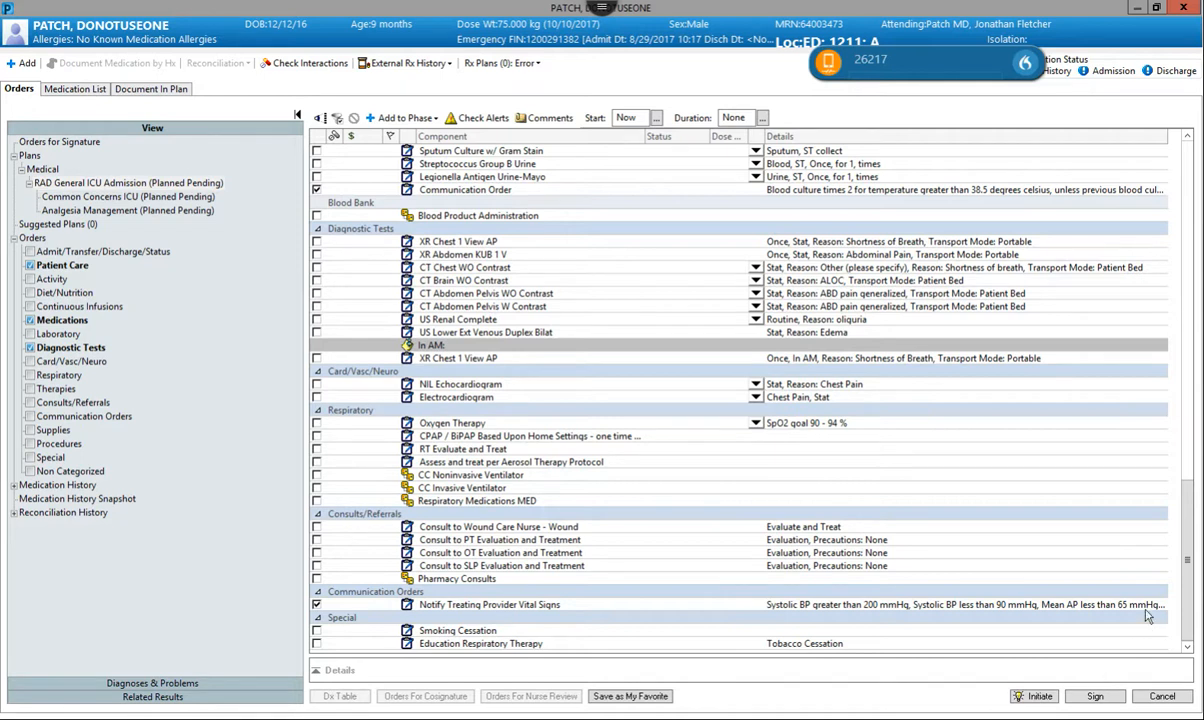
mouse_move(1147, 616)
left_click(648, 698)
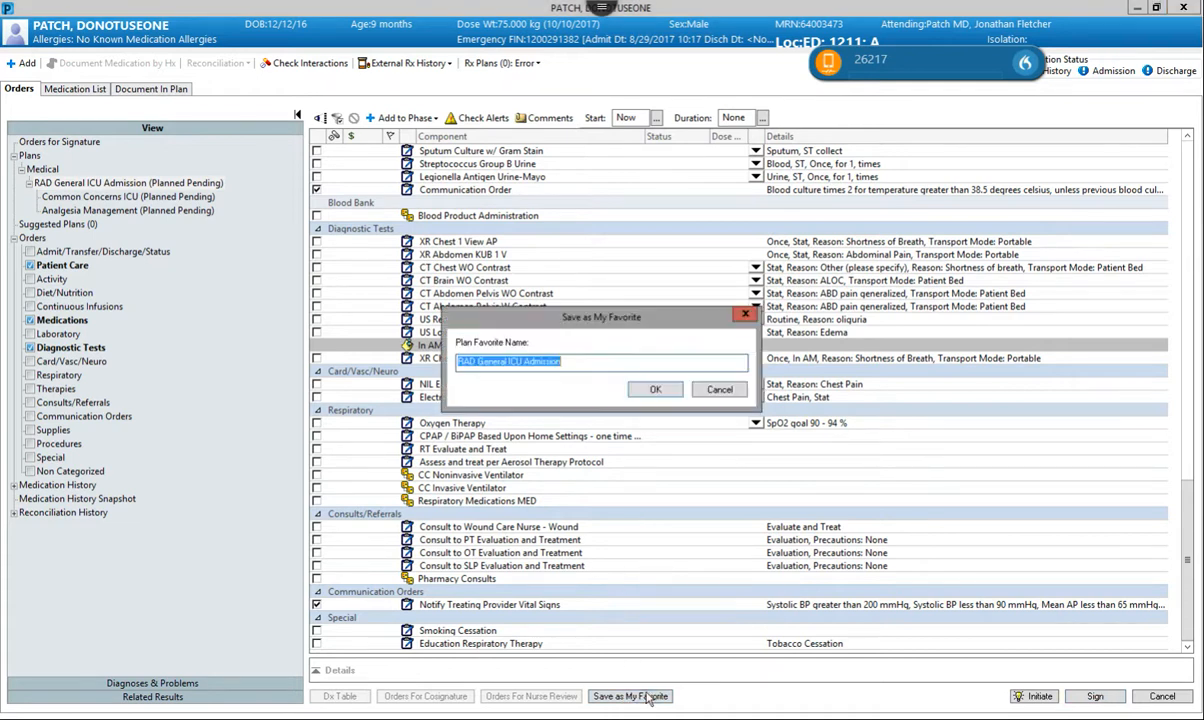
left_click(591, 358)
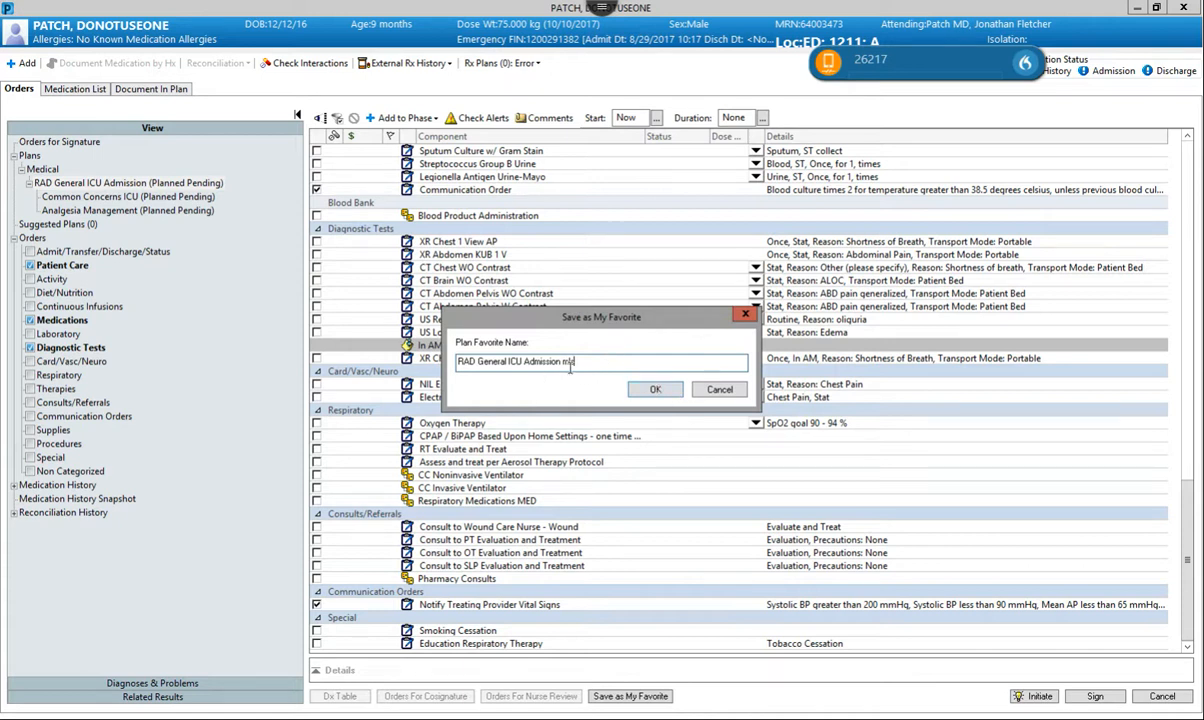
left_click(655, 389)
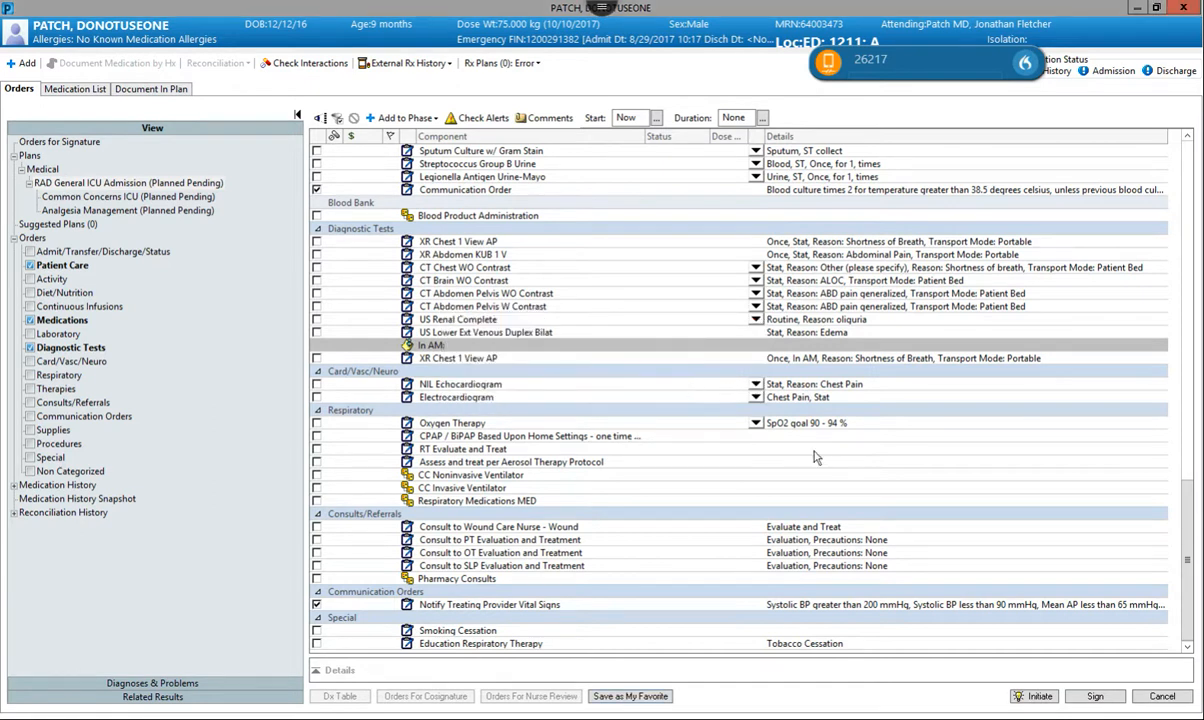
Initiate the ICU admission plan, sign all its orders, and finish back at the Quick Orders page.
left_click(1034, 695)
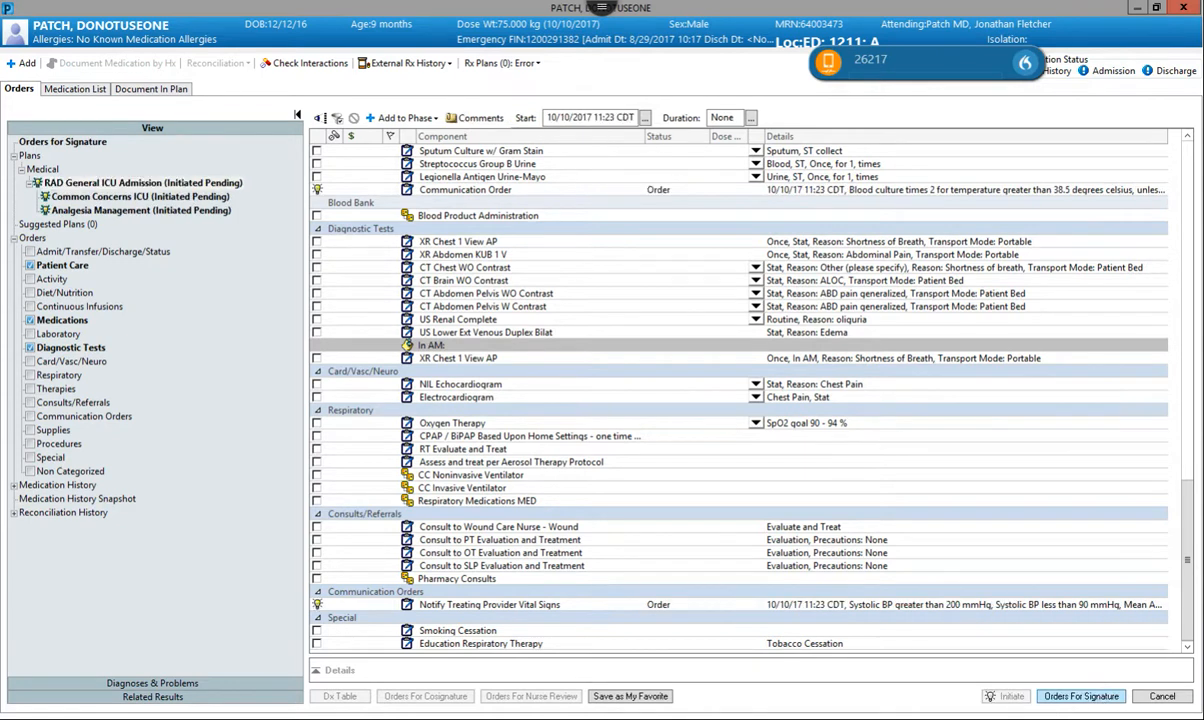
left_click(1082, 696)
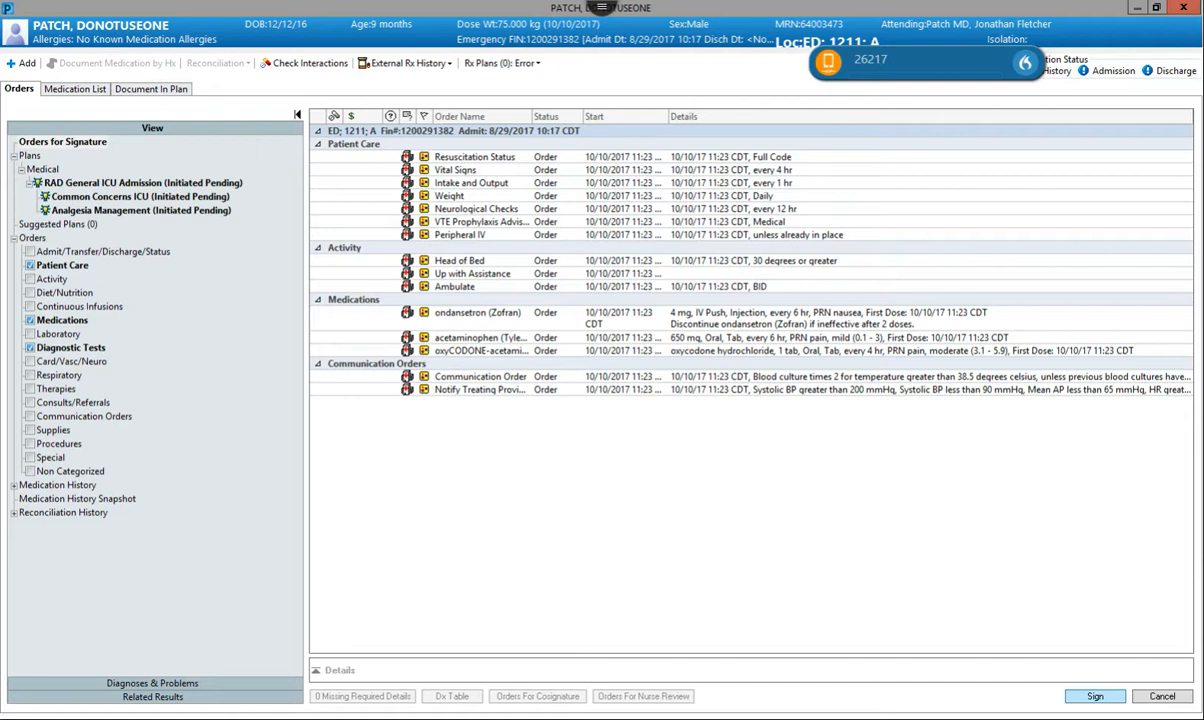
left_click(1097, 696)
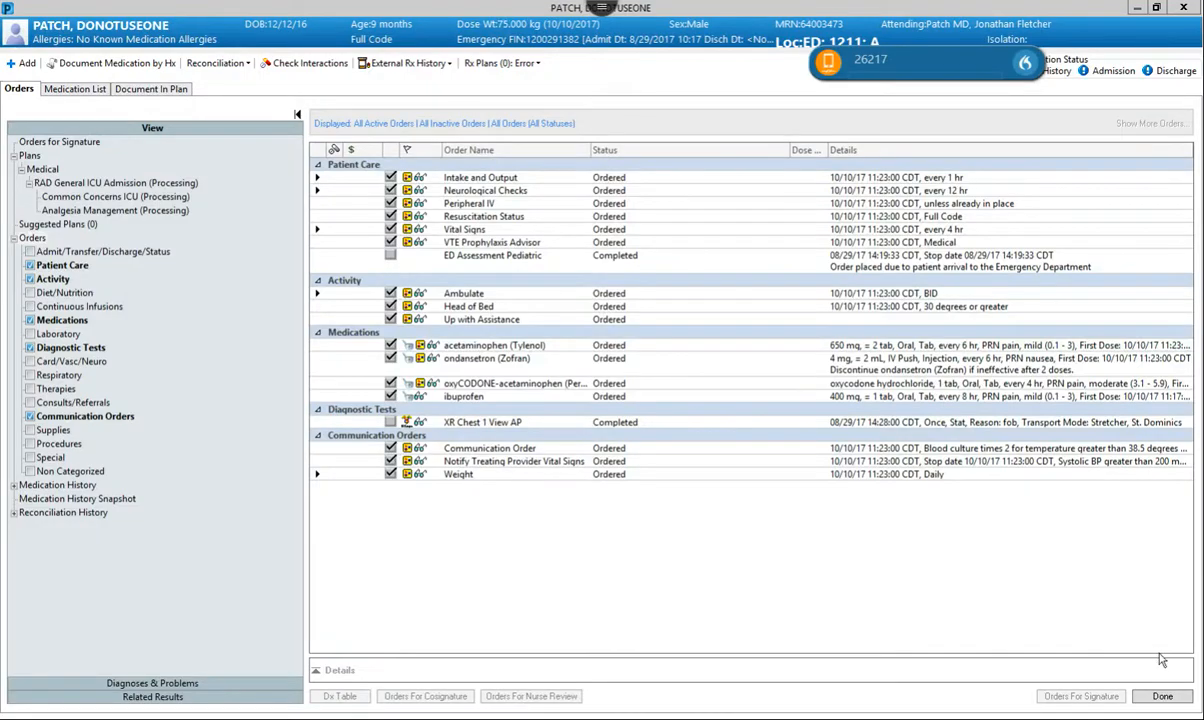
left_click(1162, 696)
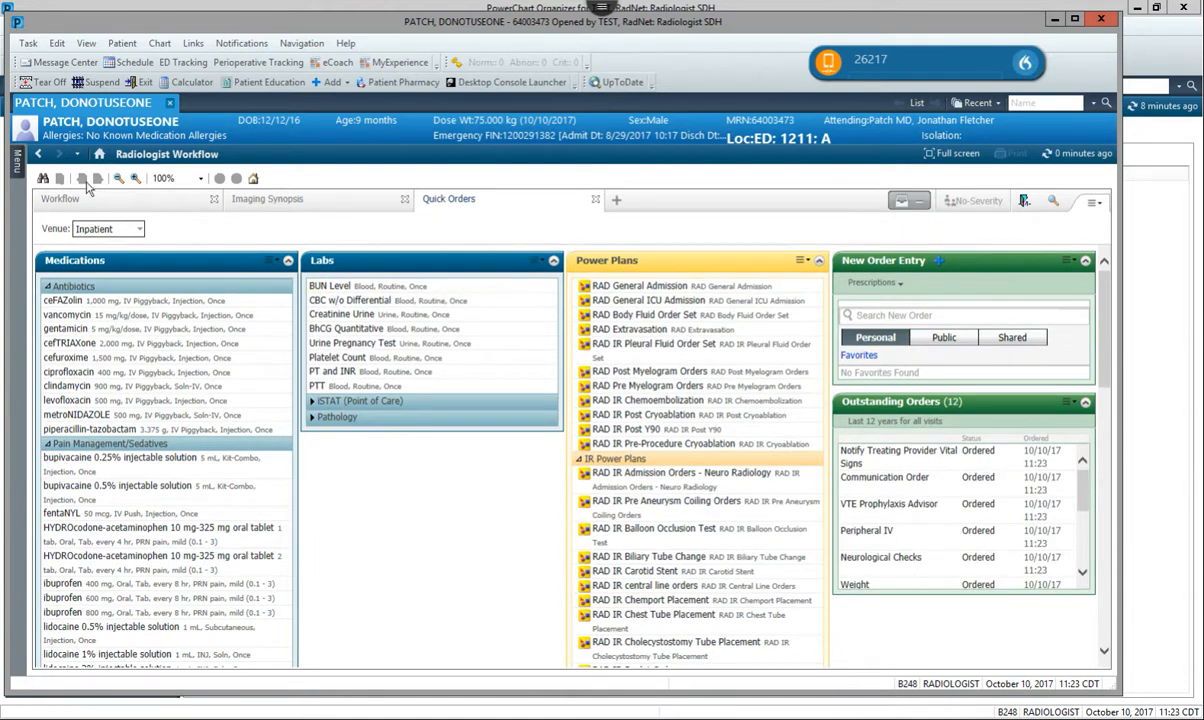
Open the patient's Orders page from the chart and display the full list of orders.
left_click(18, 162)
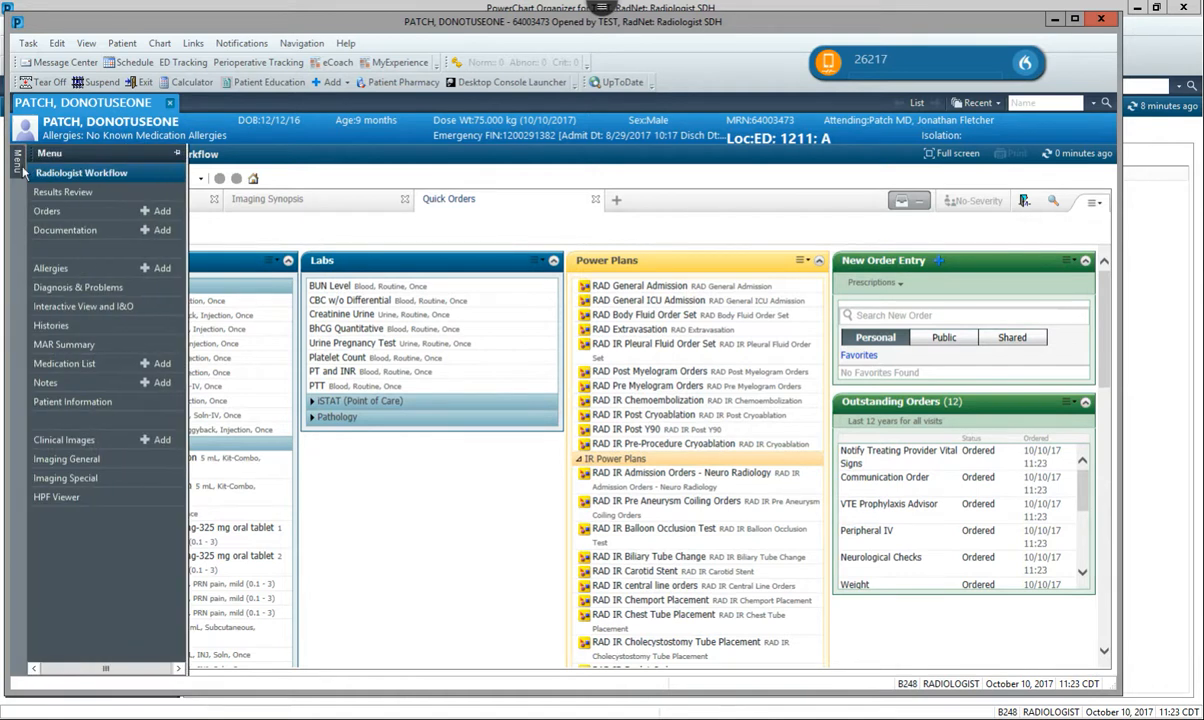
left_click(44, 210)
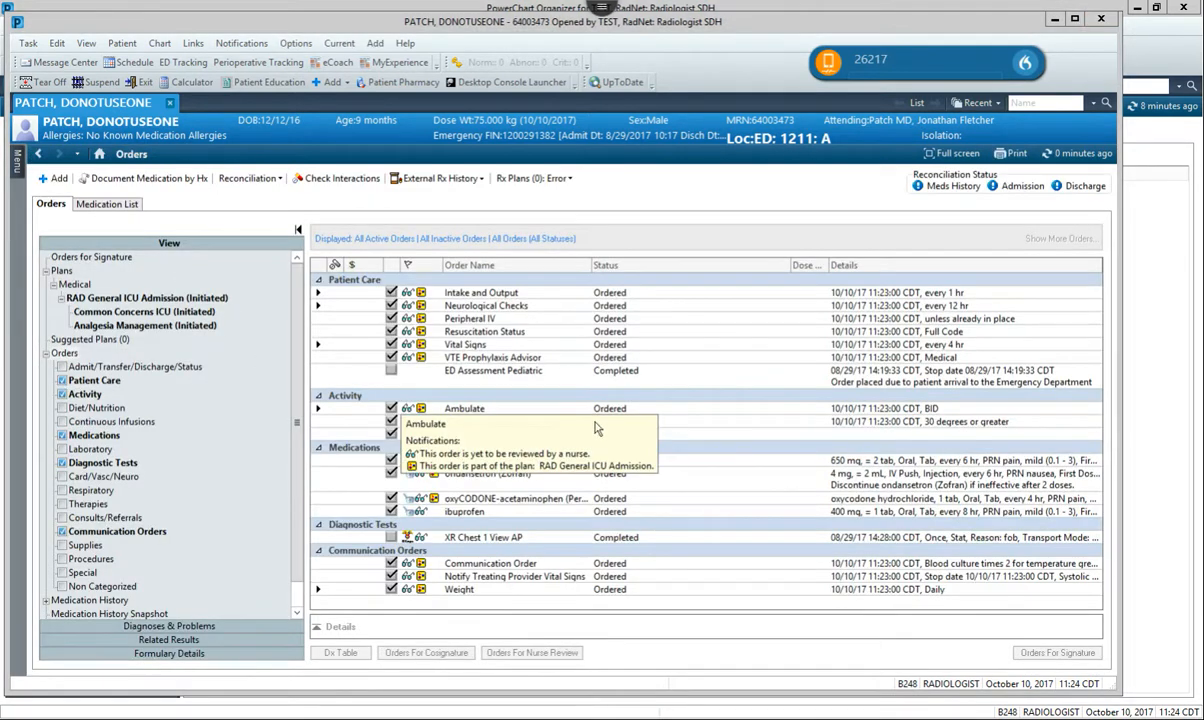
left_click(66, 354)
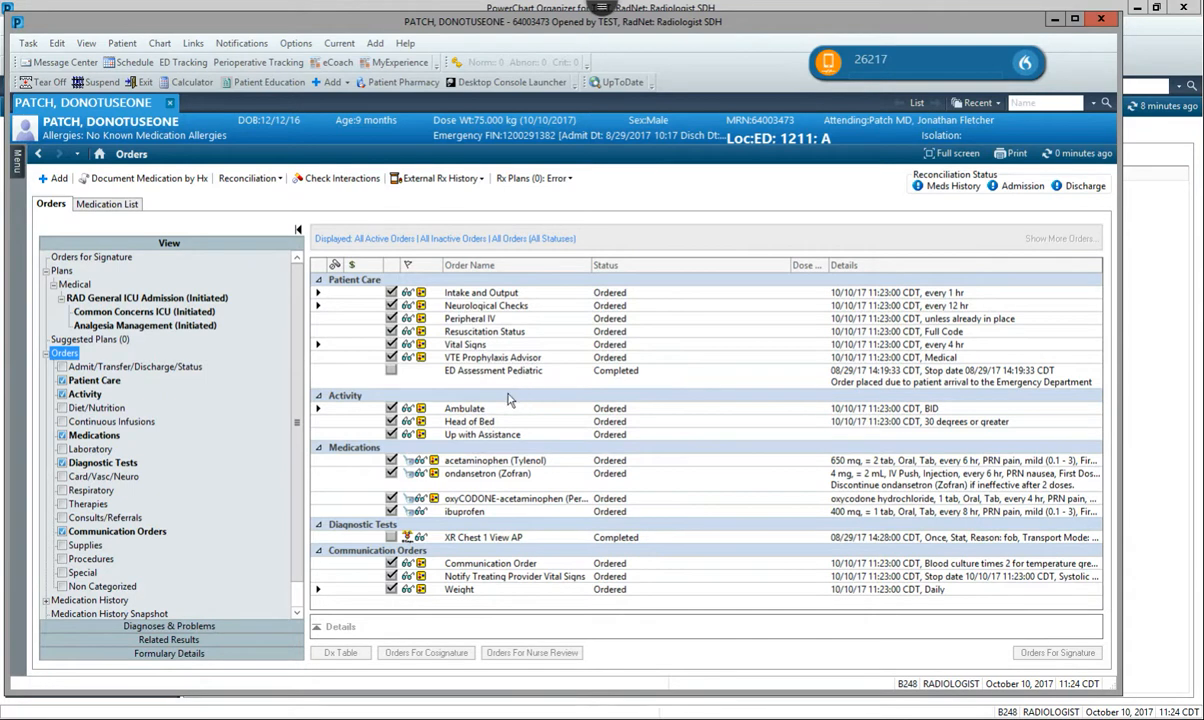
Mark the acetaminophen (Tylenol) order for discontinuation, then select the group of Activity orders.
scroll(509, 400, "down", 1)
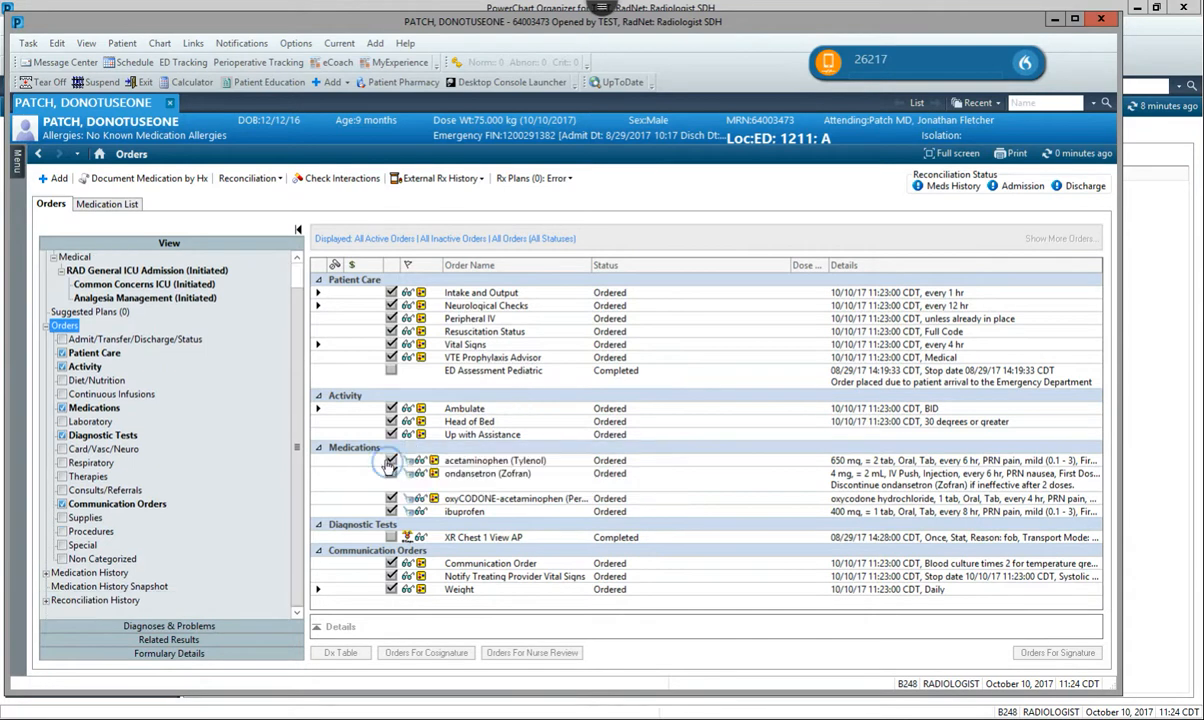
left_click(392, 461)
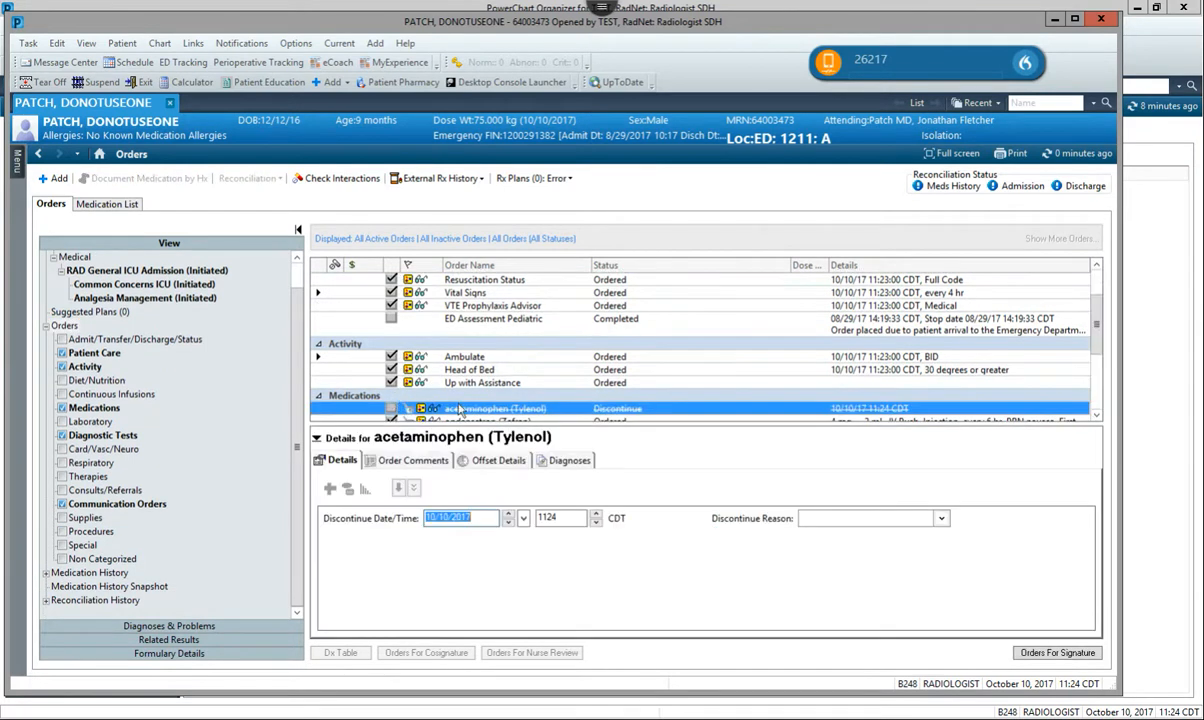
left_click(493, 372)
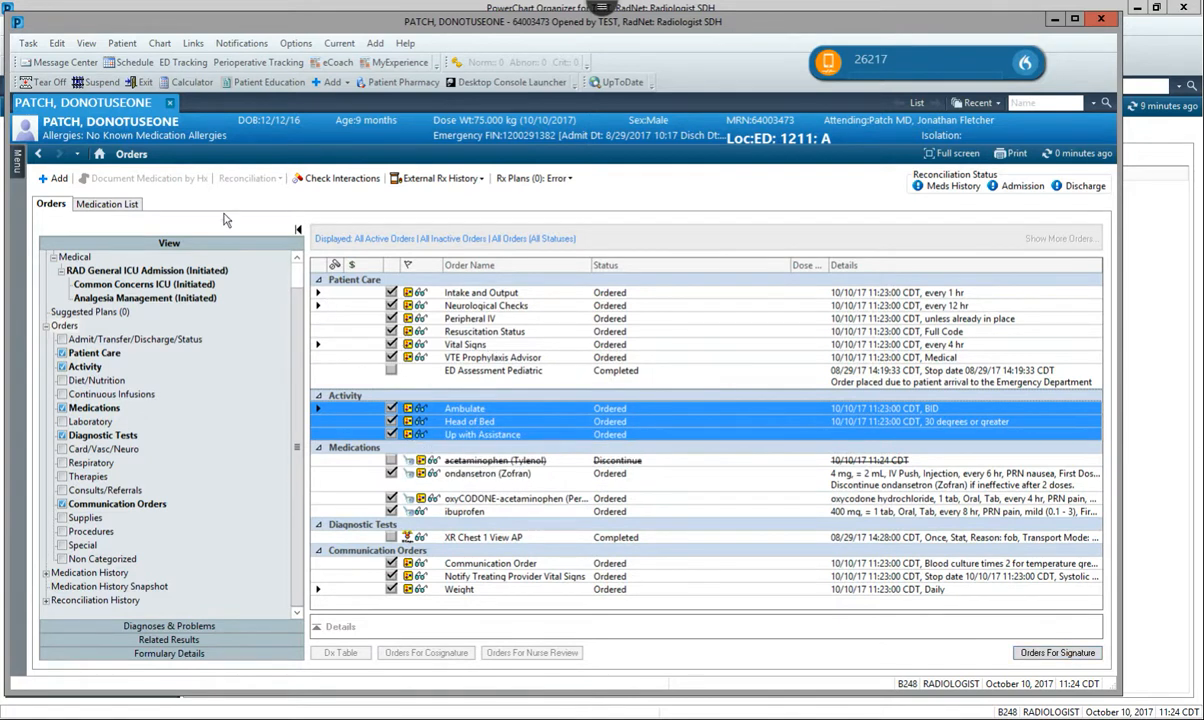
Start adding an order, search the inpatient catalog for "RAD", and browse the full list of matching plans.
left_click(47, 180)
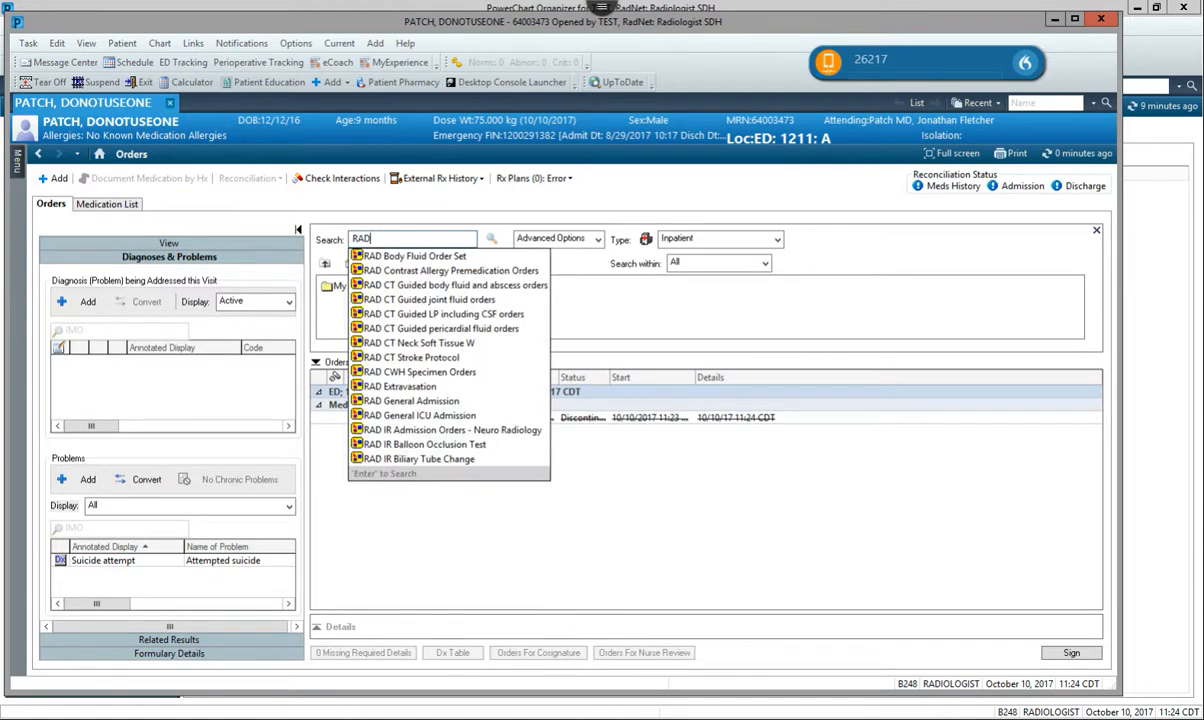
key("Return")
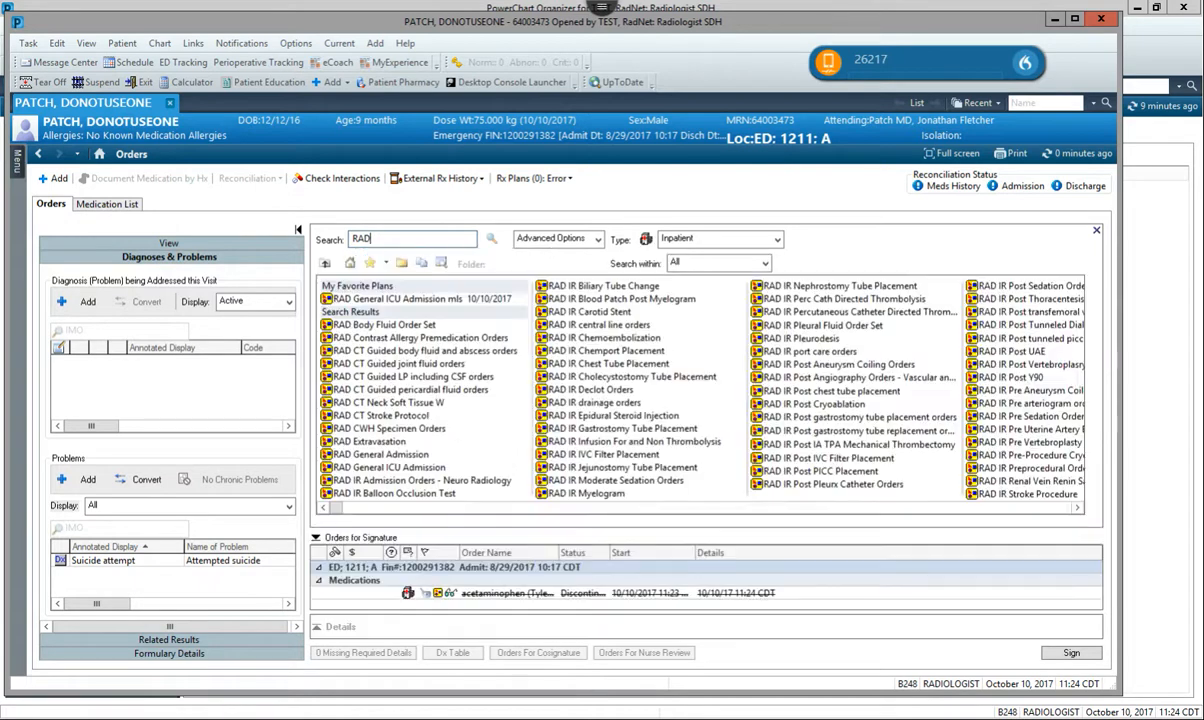
left_click(1063, 508)
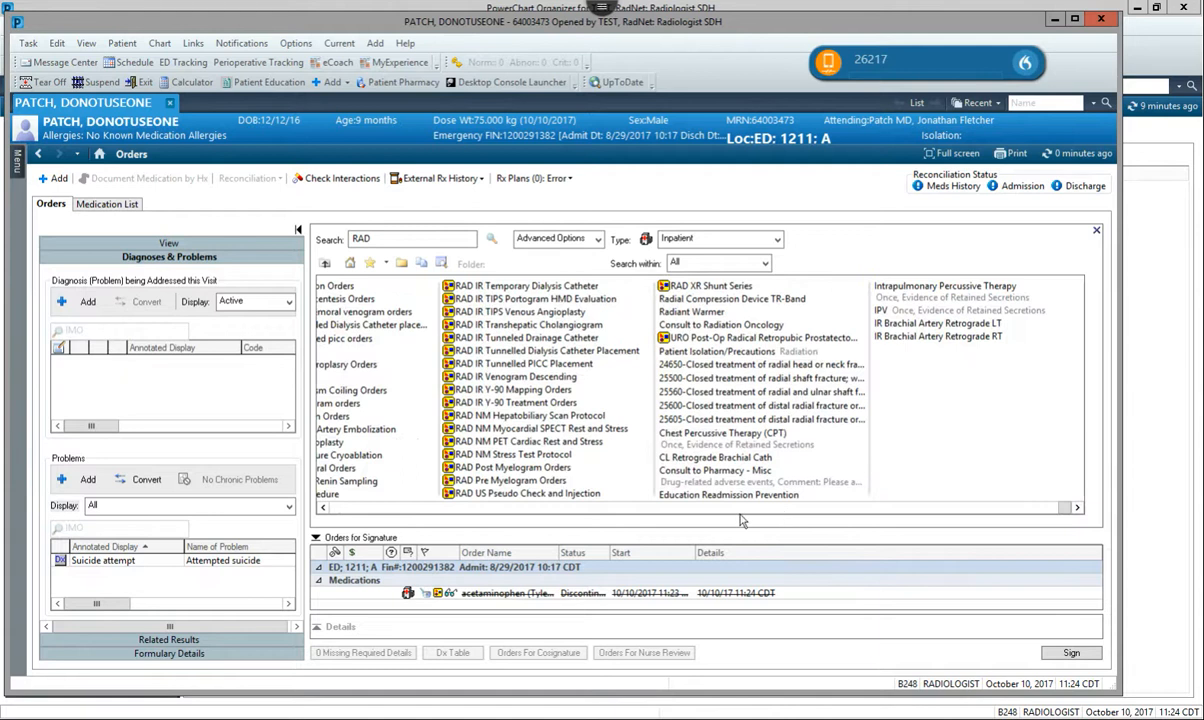
left_click(486, 510)
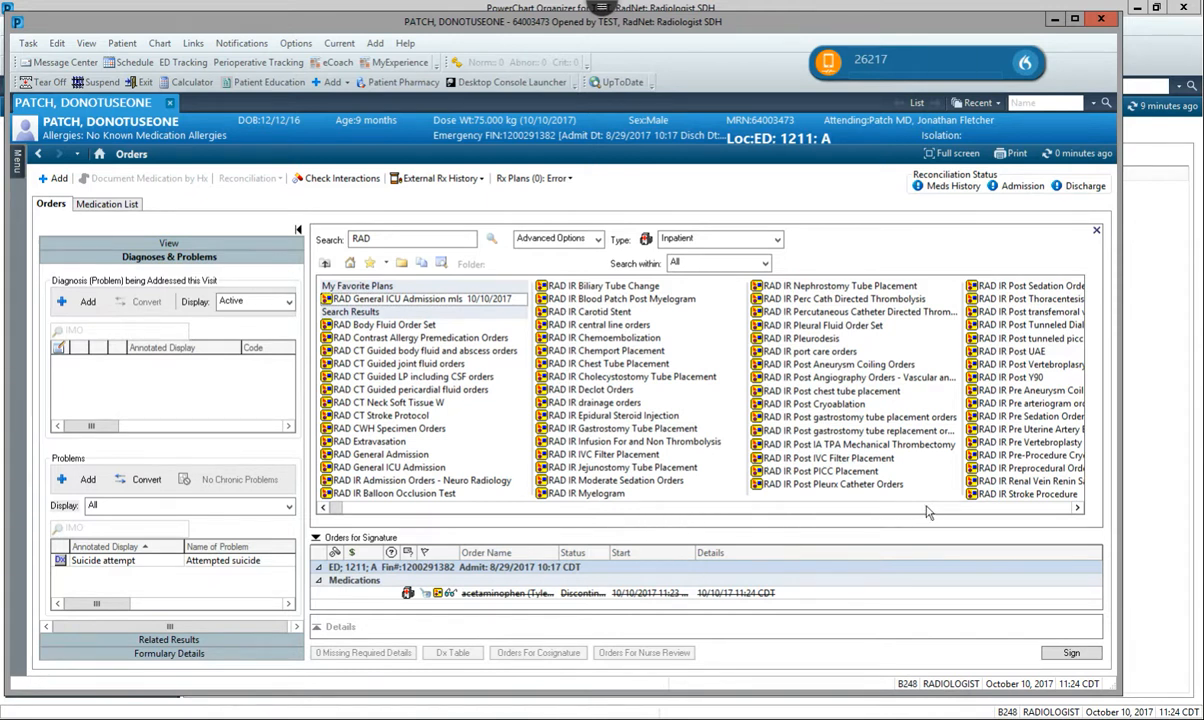
left_click(963, 508)
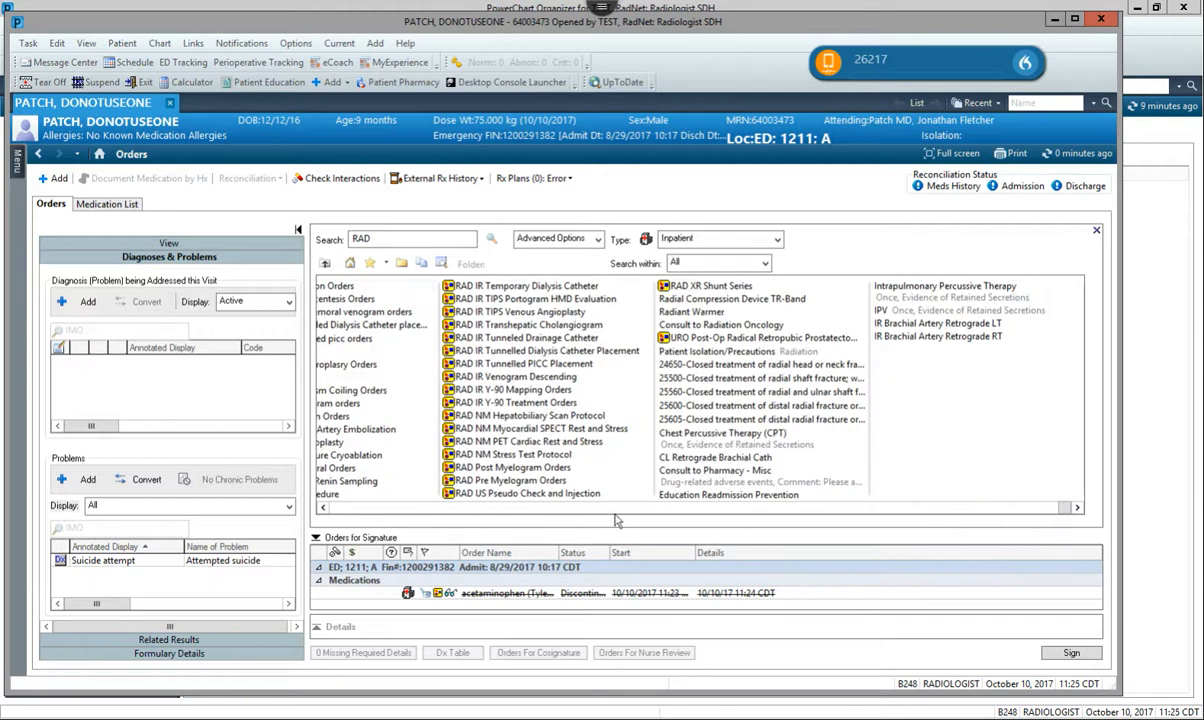
left_click(390, 506)
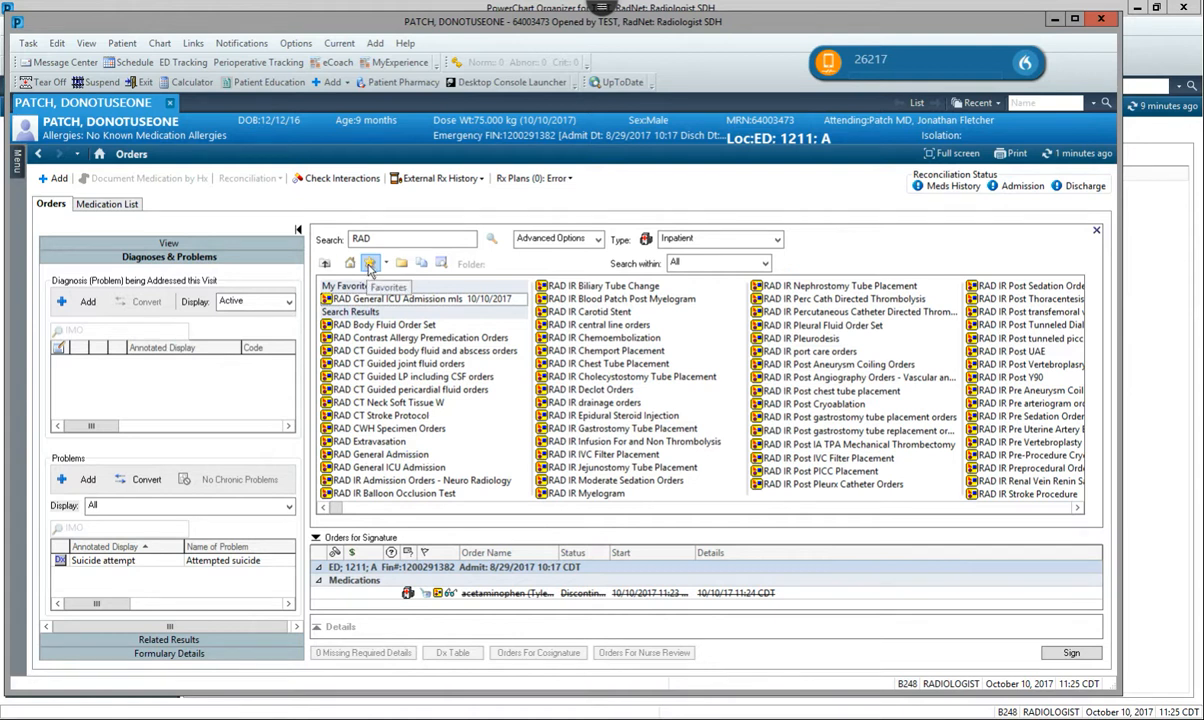
Add the saved RAD General ICU Admission mls plan from the My Favorite Plans folder and review its components.
left_click(370, 264)
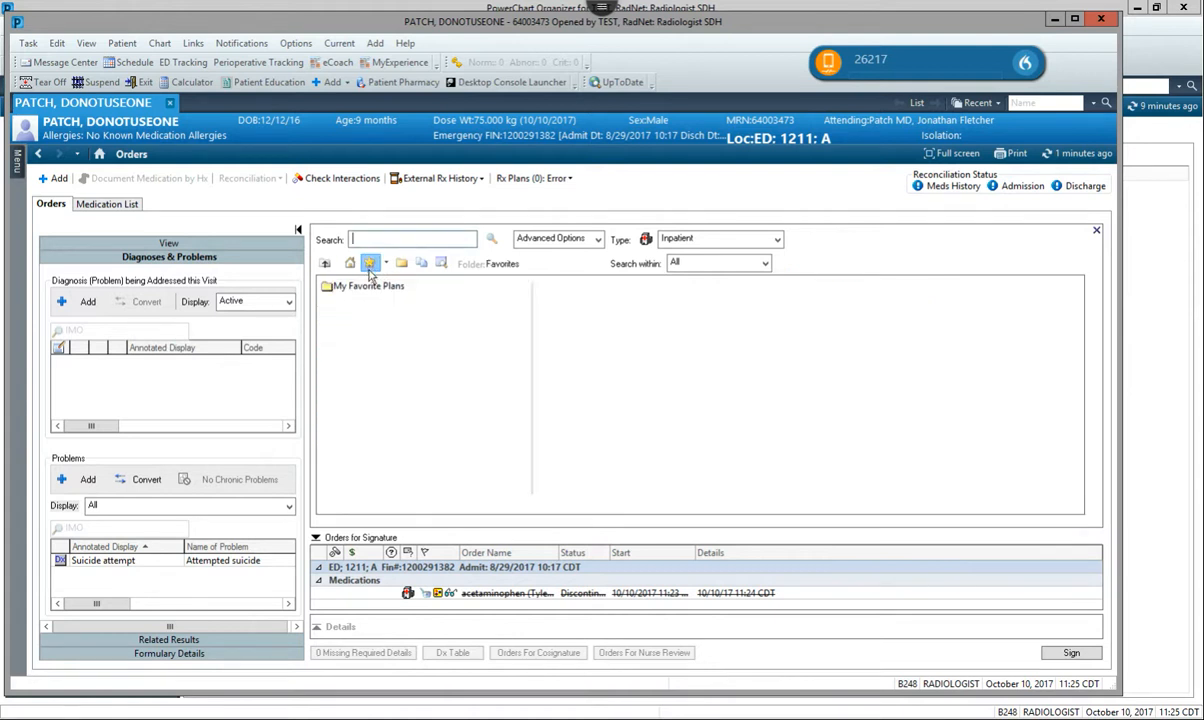
double_click(368, 286)
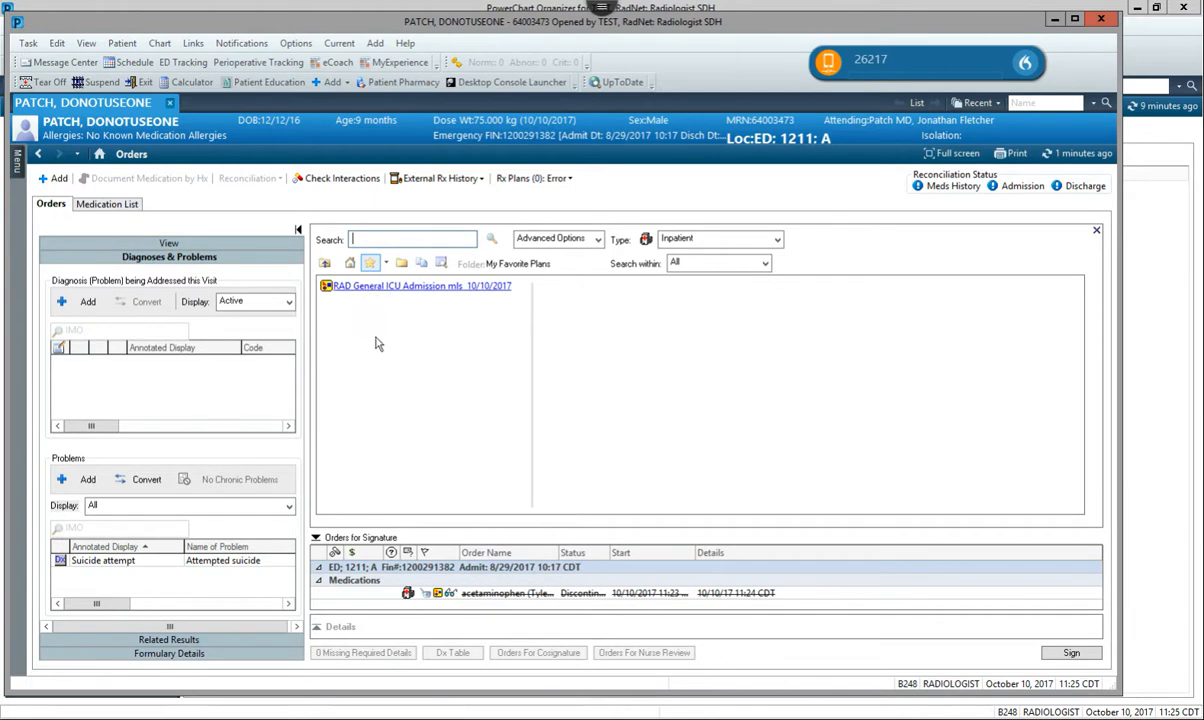
left_click(412, 289)
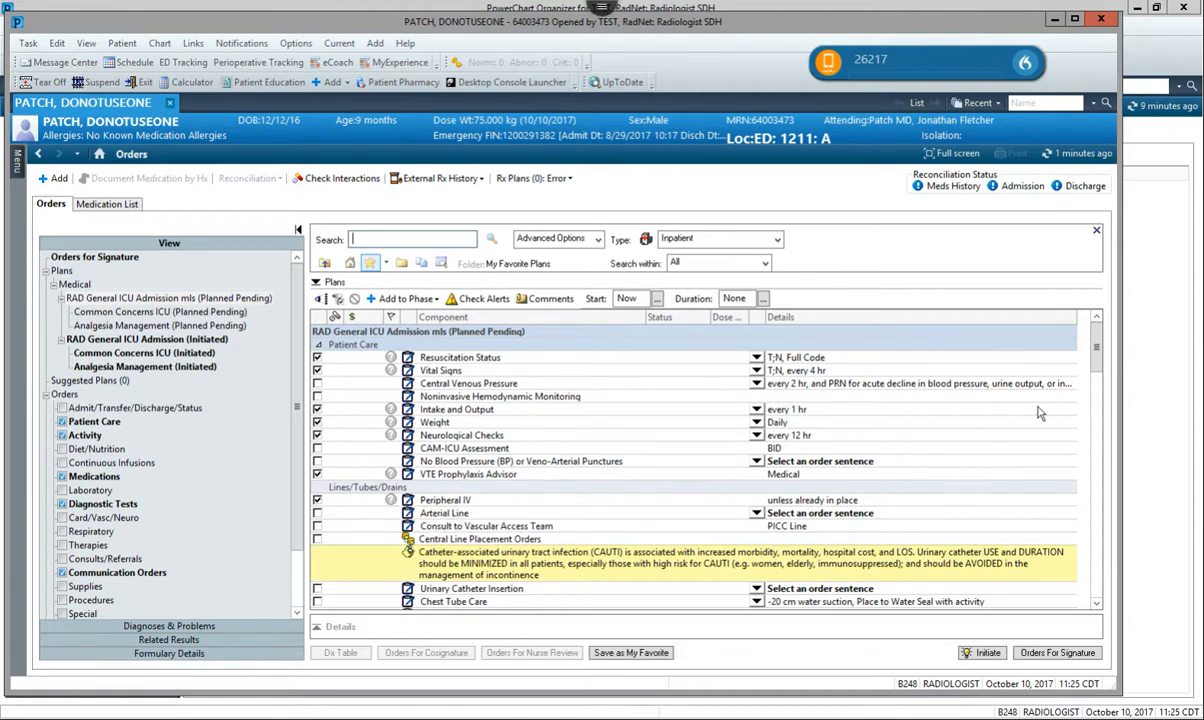
left_click_drag(1096, 347, 1096, 434)
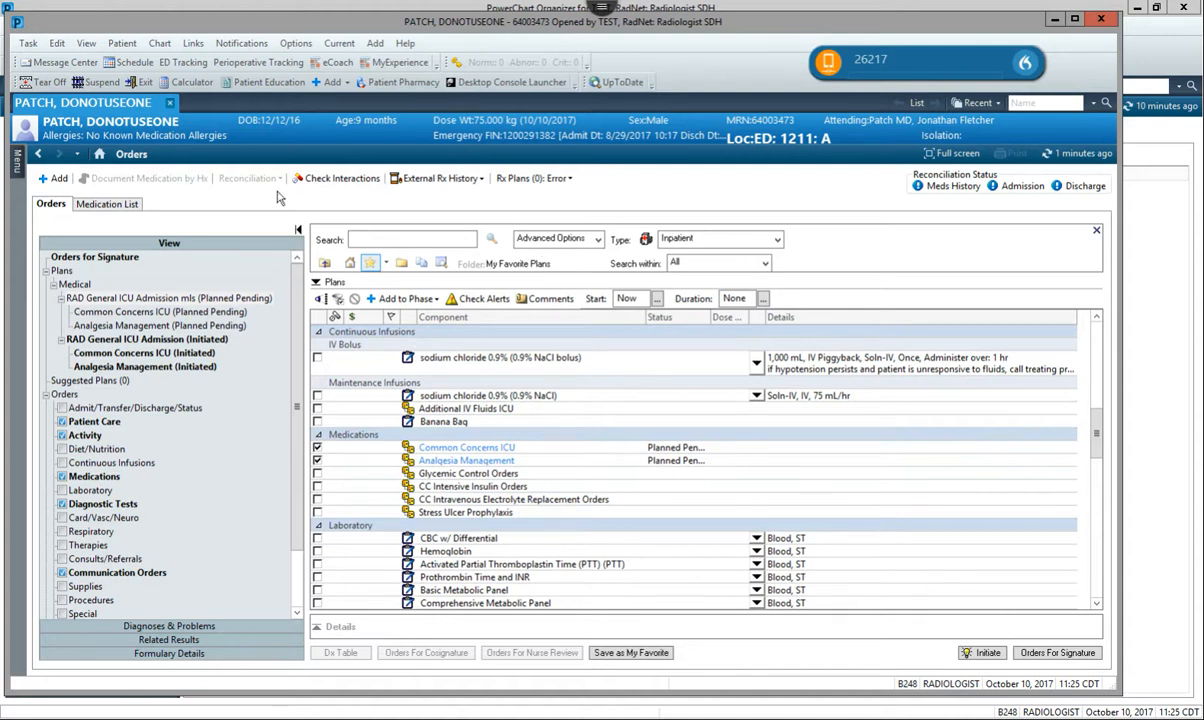
Return to the Quick Orders page and check the personal and public favorites under New Order Entry.
left_click(99, 154)
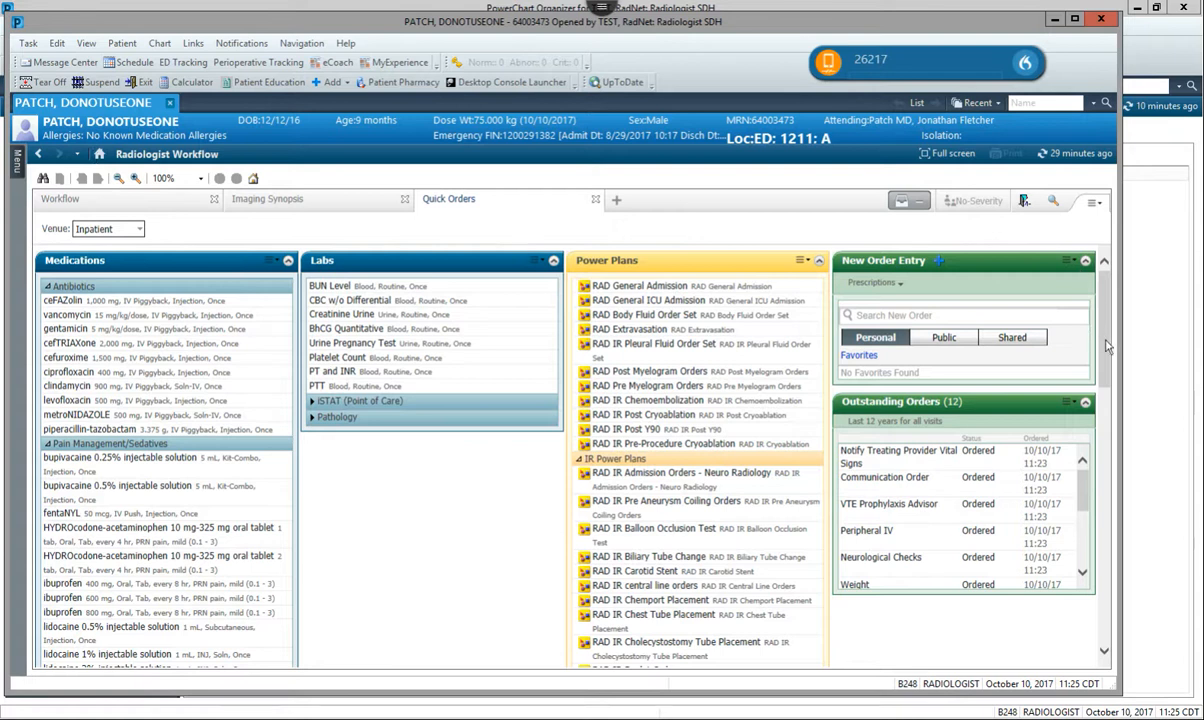
left_click_drag(1110, 338, 1068, 278)
left_click(884, 315)
left_click(862, 358)
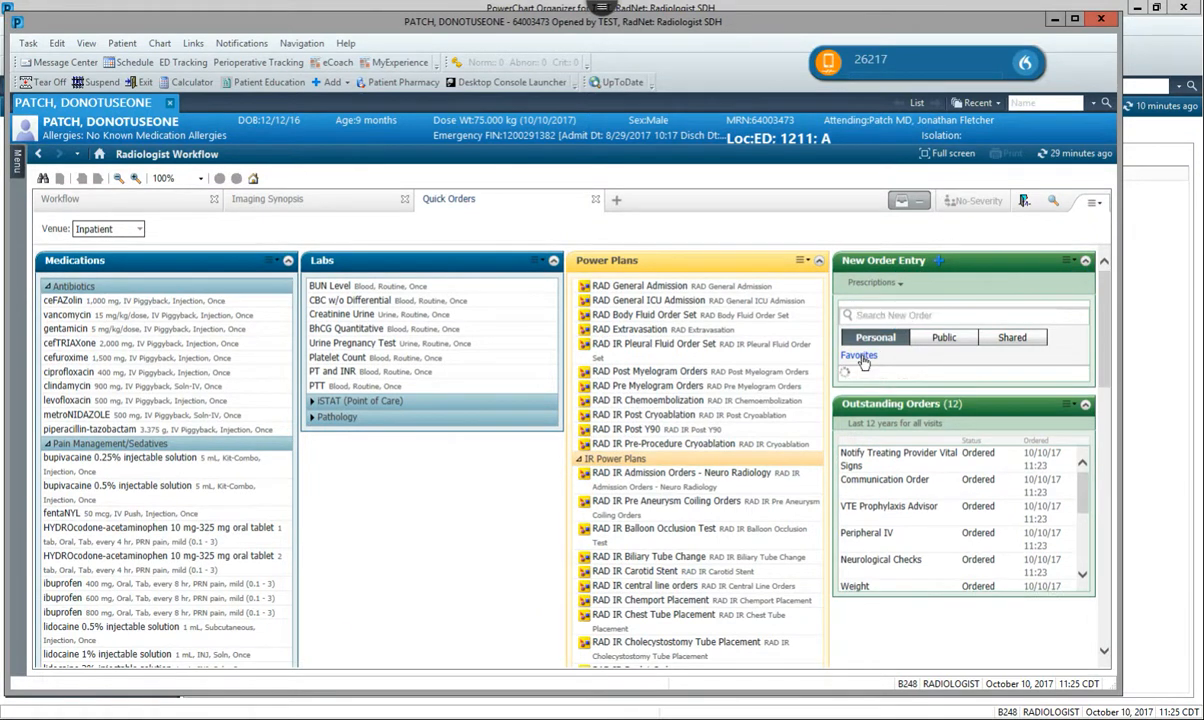
left_click(950, 340)
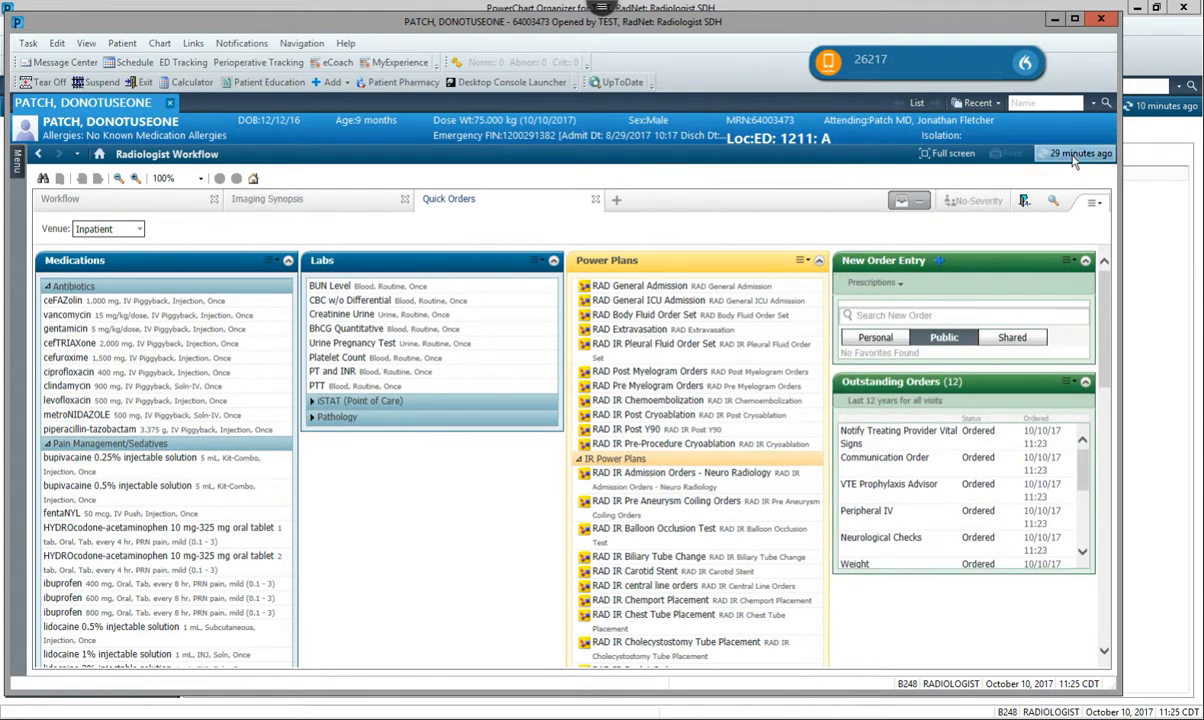
Refresh the Quick Orders page and open the personal Favorites folder under New Order Entry again.
left_click(1046, 153)
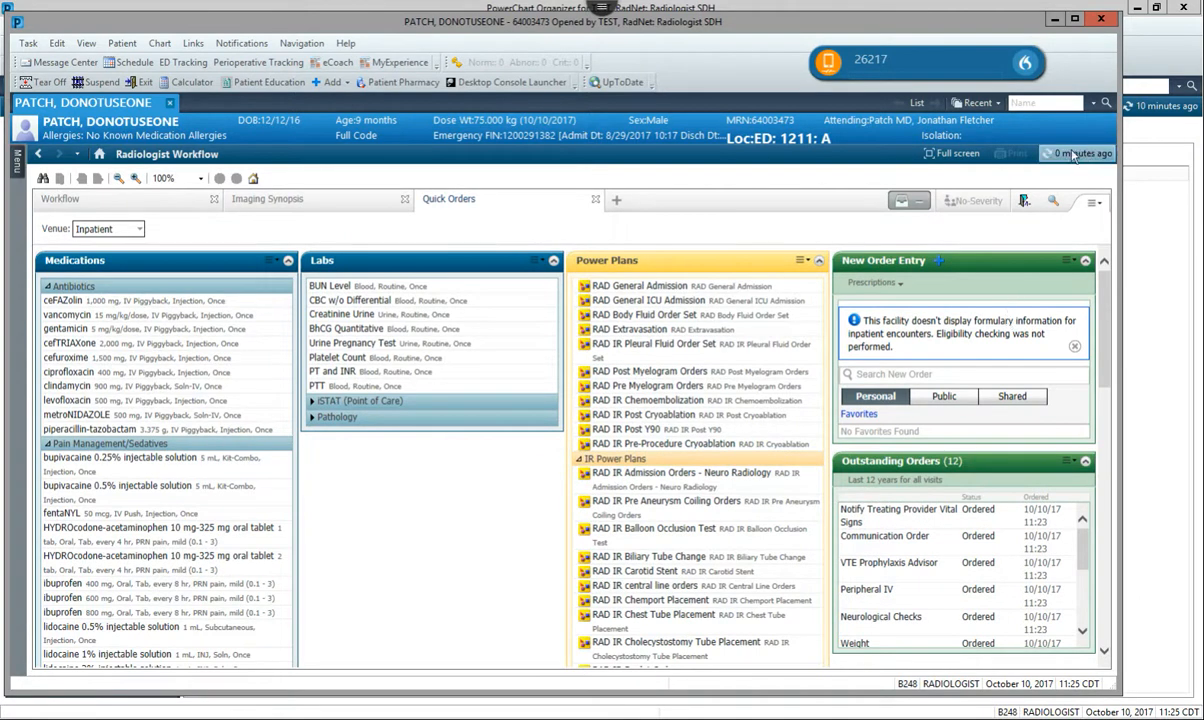
left_click(1046, 153)
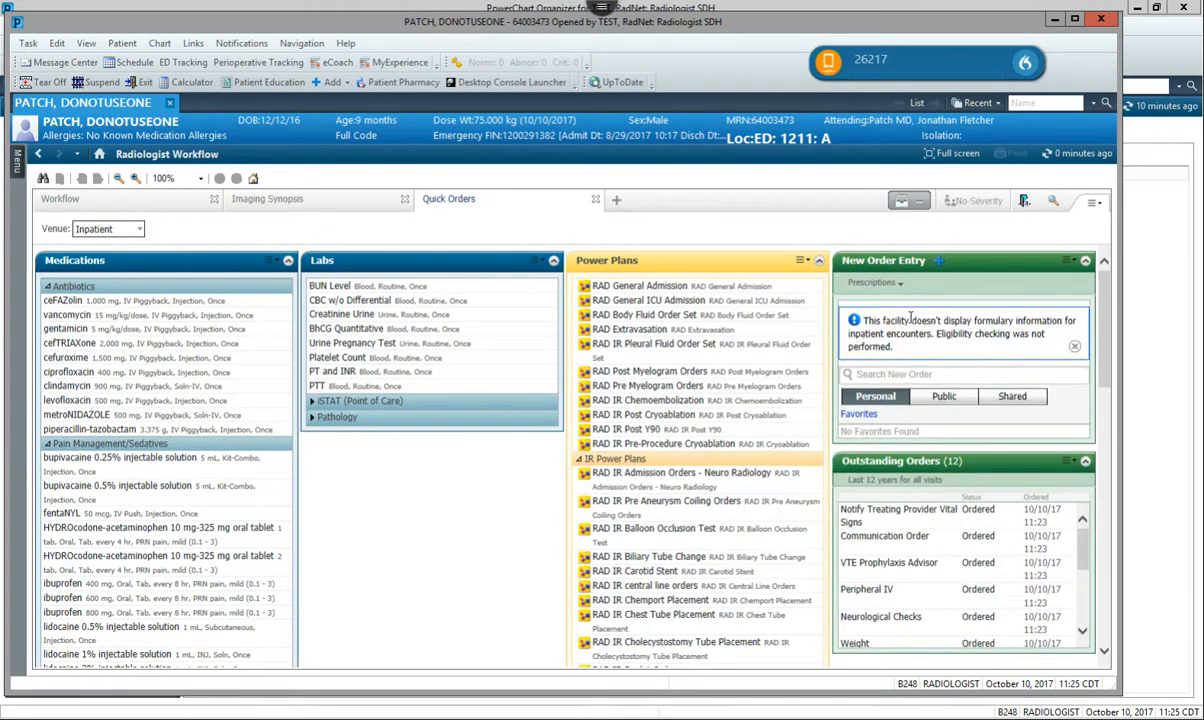
left_click(859, 414)
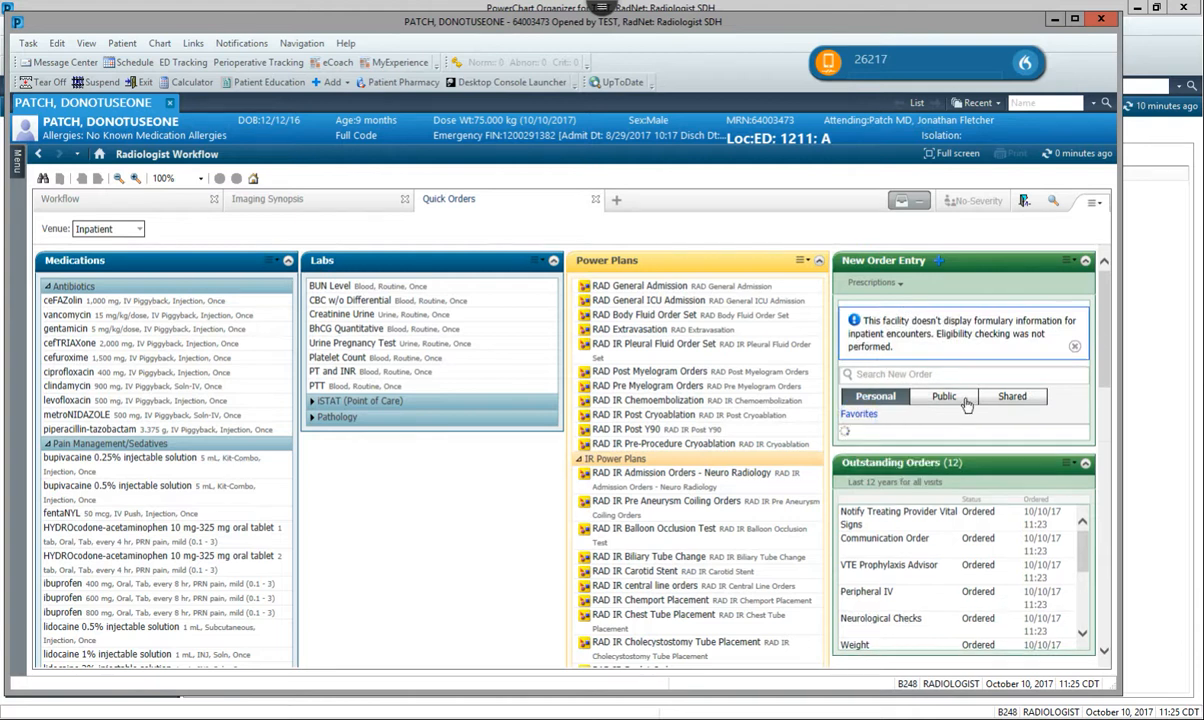